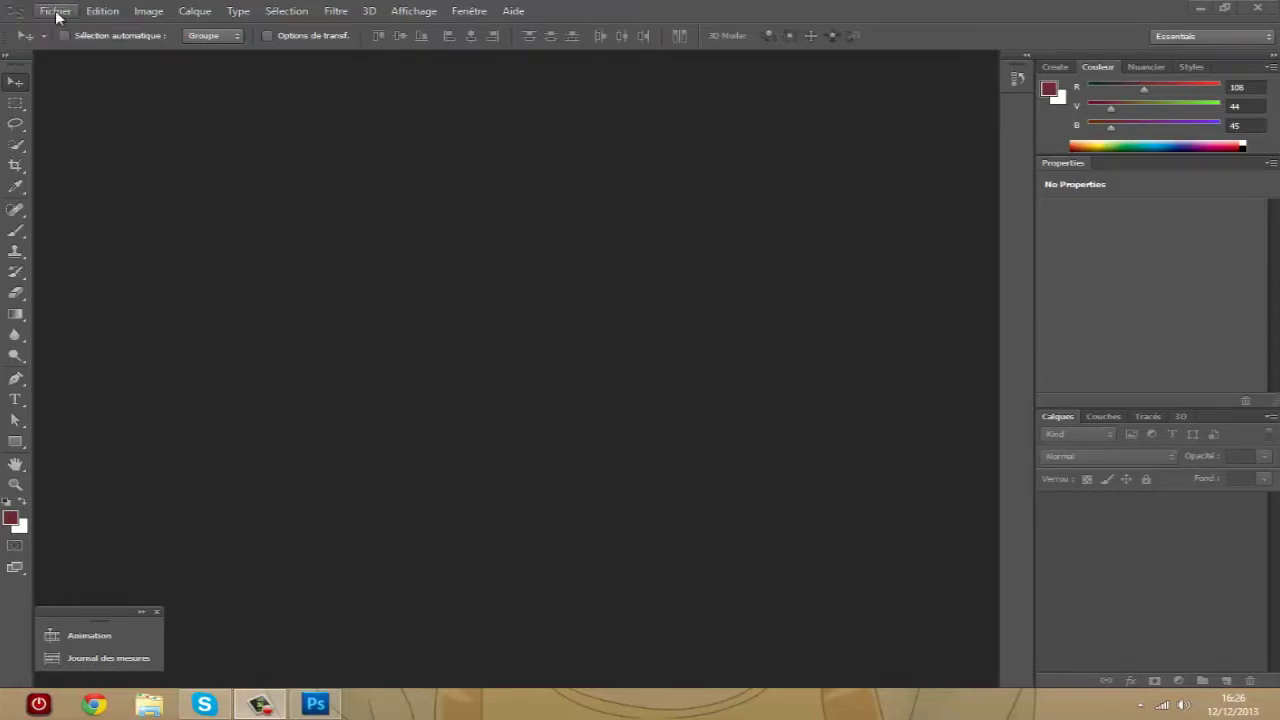
# Step: Create a new 400 × 400 pixel document with a white background
pyautogui.click(56, 14)
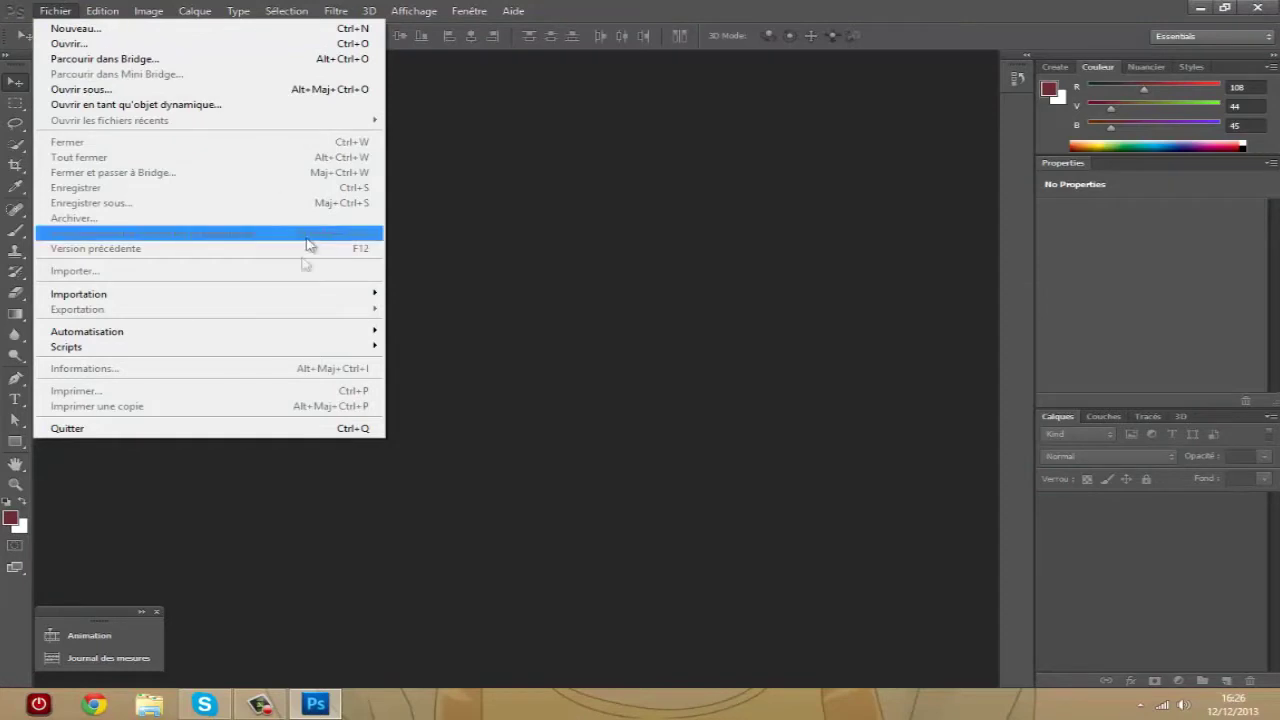
pyautogui.click(97, 27)
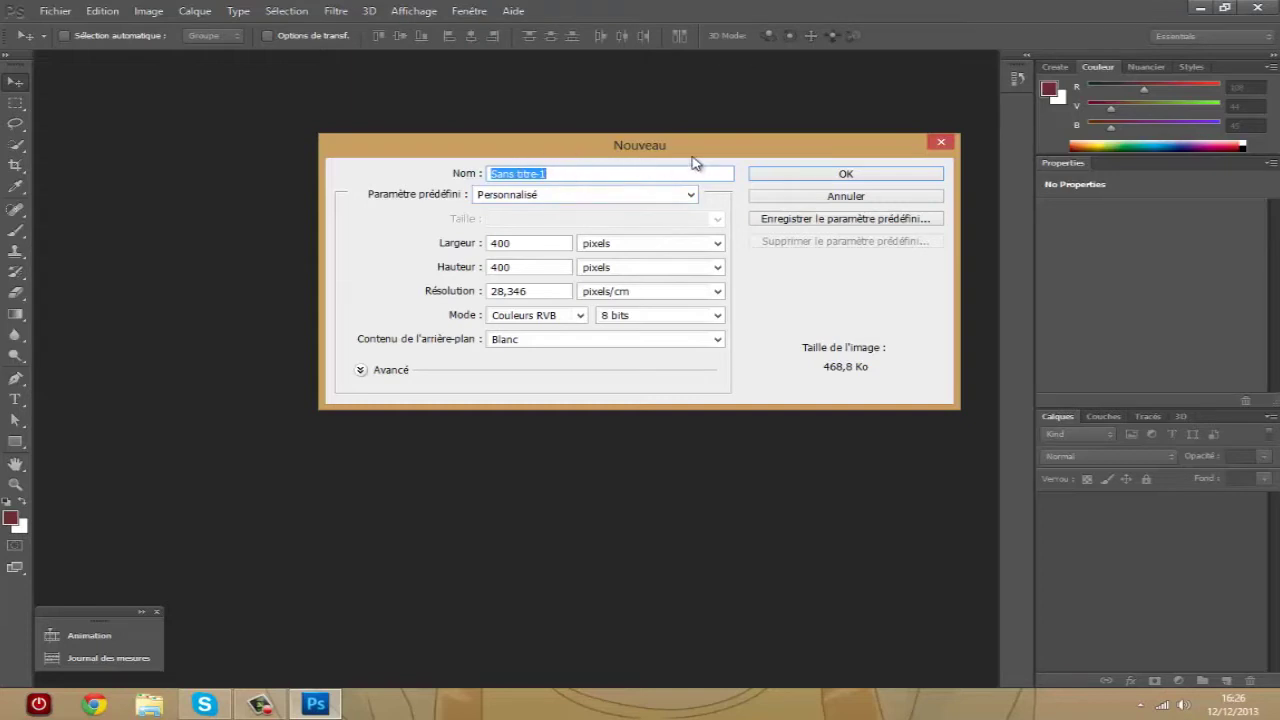
pyautogui.click(540, 243)
pyautogui.click(530, 268)
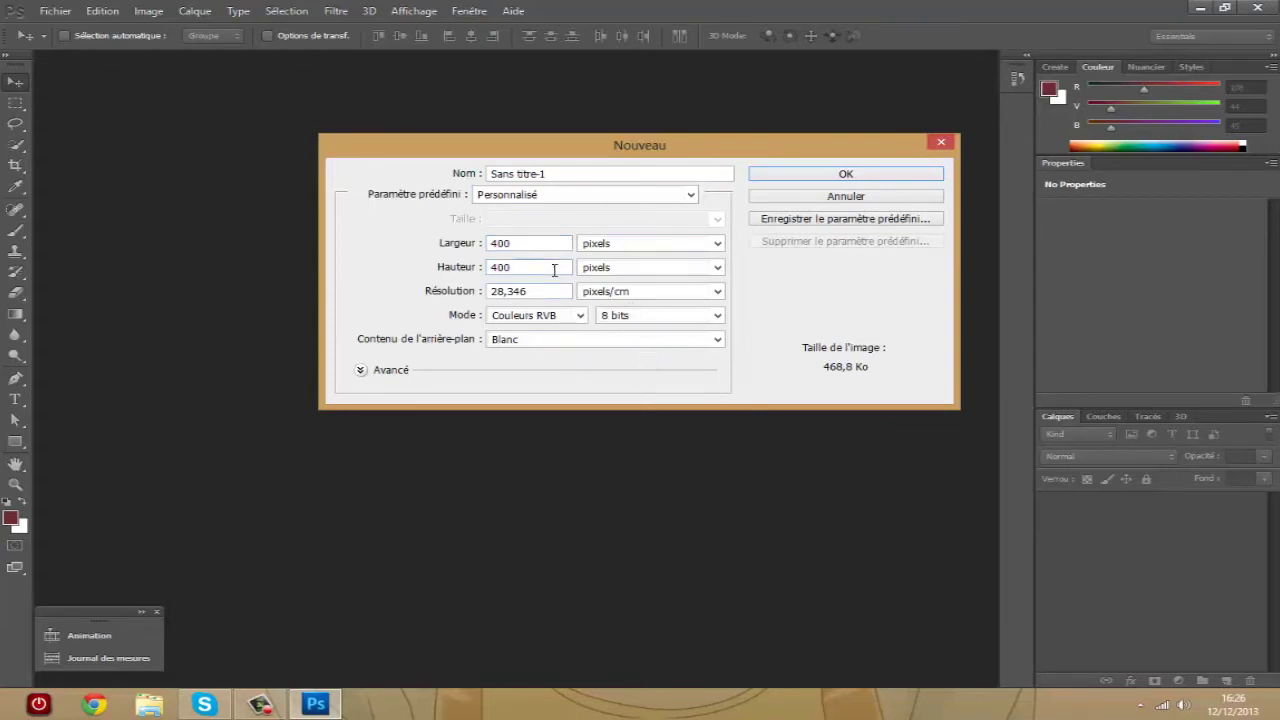
pyautogui.click(520, 243)
pyautogui.doubleClick(519, 243)
pyautogui.doubleClick(530, 268)
pyautogui.click(824, 176)
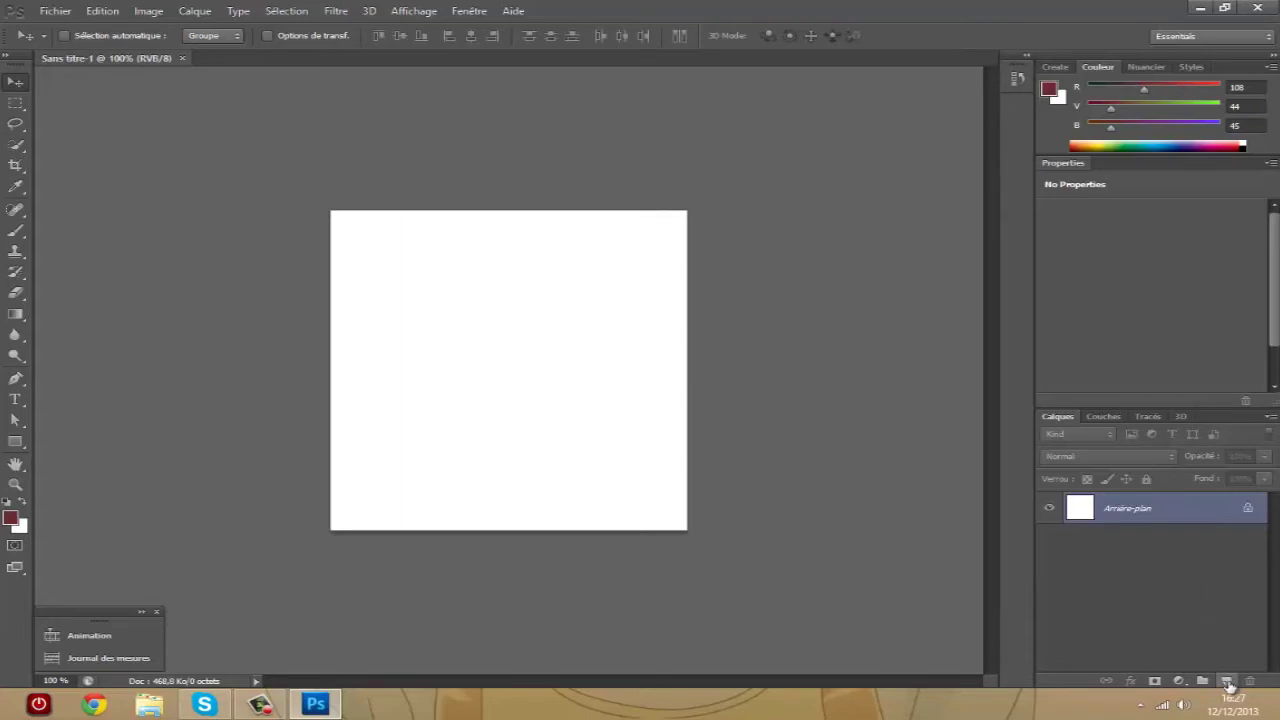
pyautogui.click(1227, 682)
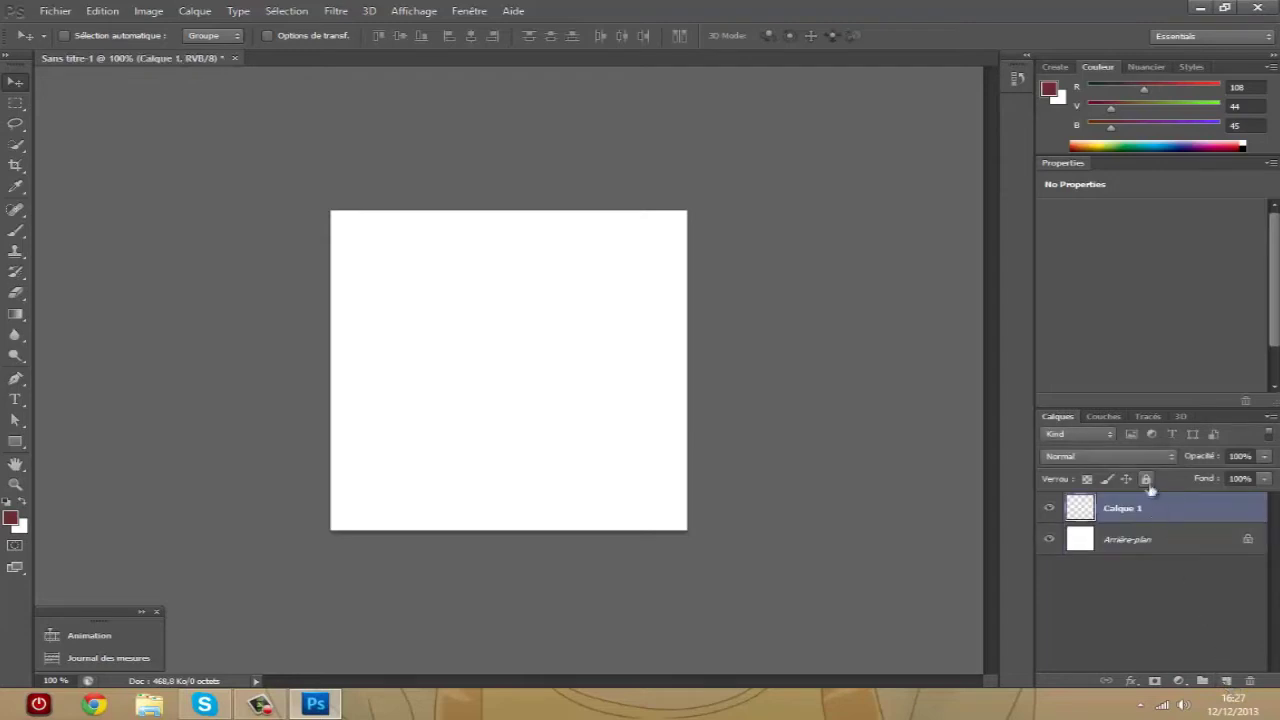
pyautogui.press('Delete')
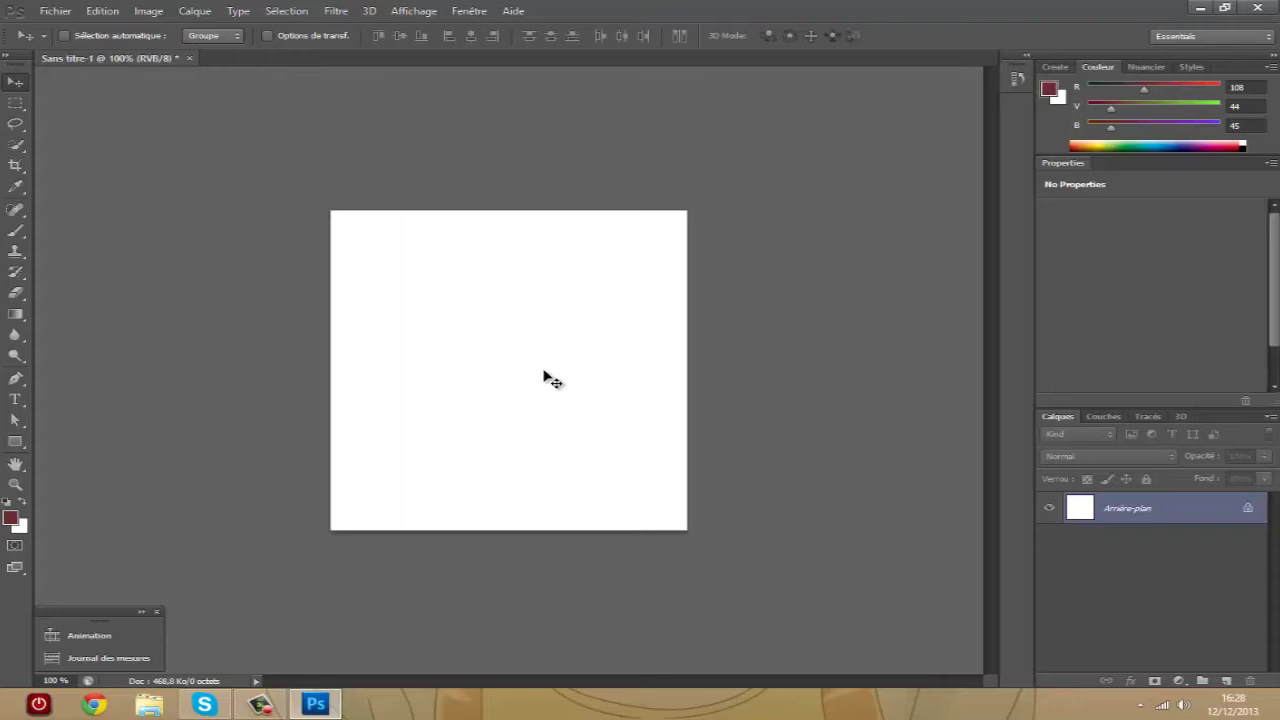
pyautogui.click(60, 14)
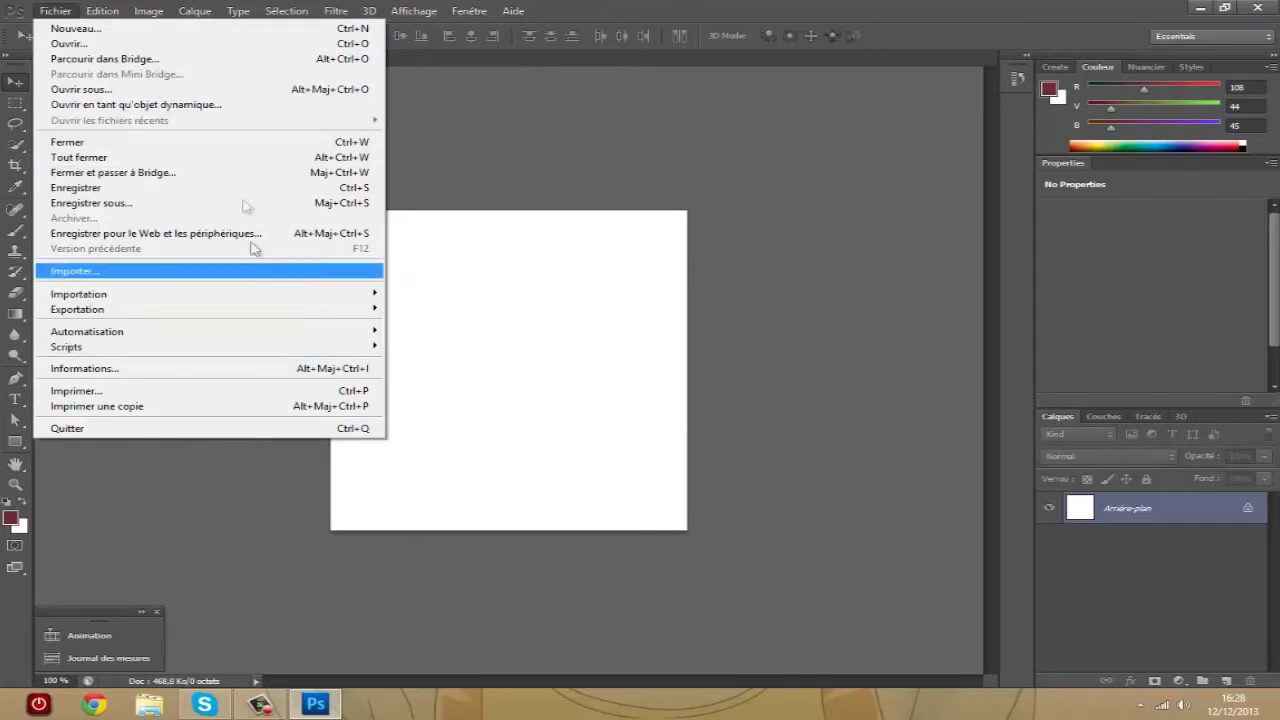
# Step: Place the website-background grunge texture into the square document as its own layer
pyautogui.click(42, 14)
pyautogui.click(106, 275)
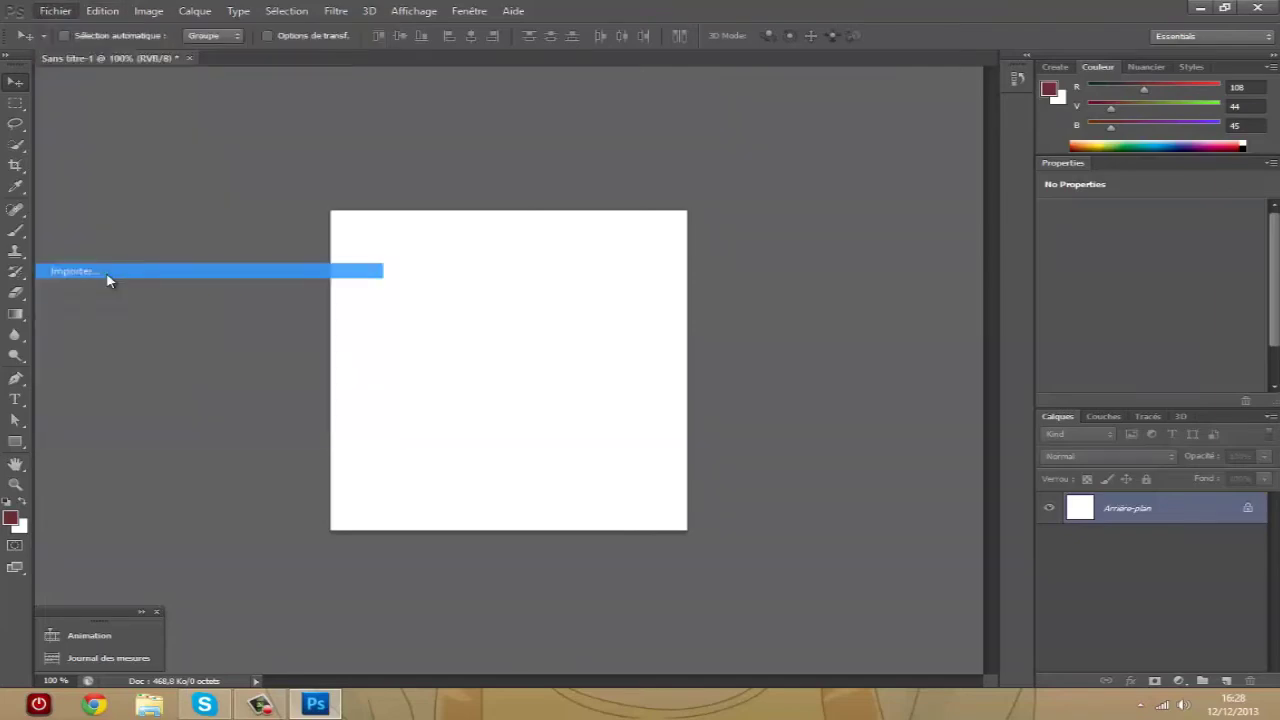
pyautogui.moveTo(894, 263)
pyautogui.mouseDown()
pyautogui.moveTo(893, 405)
pyautogui.moveTo(893, 283)
pyautogui.mouseUp()
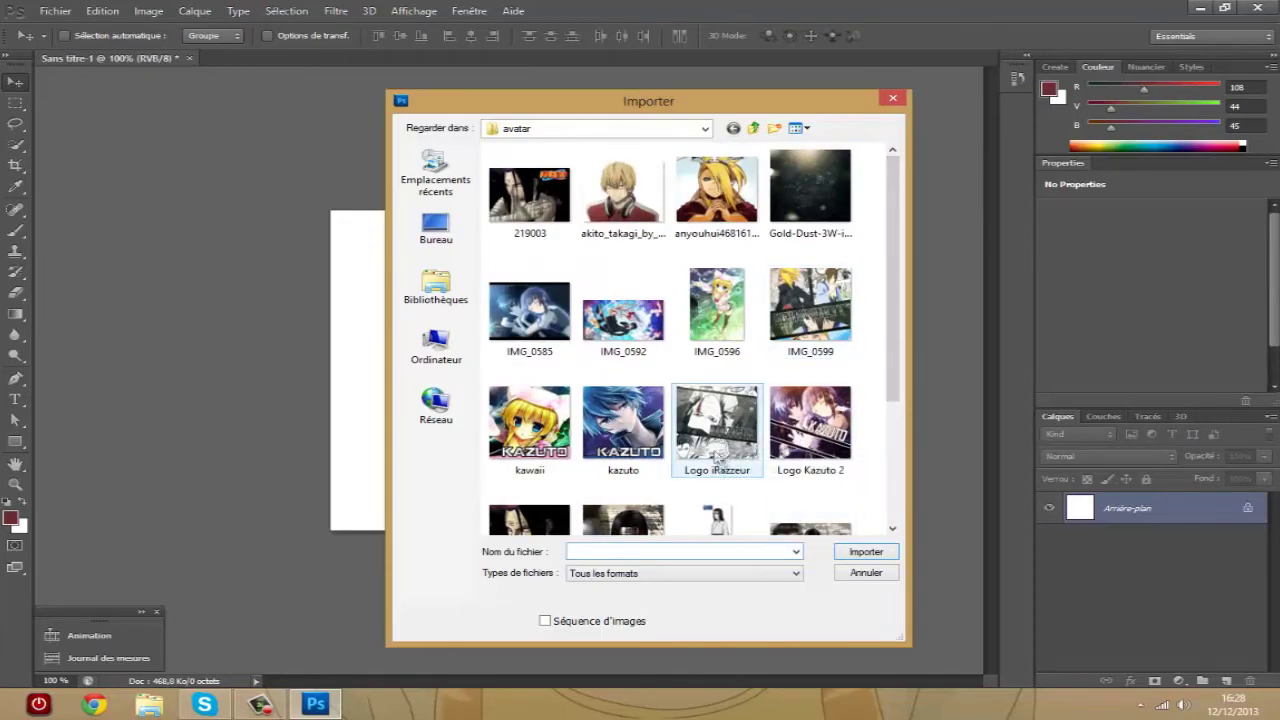
pyautogui.moveTo(893, 290); pyautogui.dragTo(893, 337)
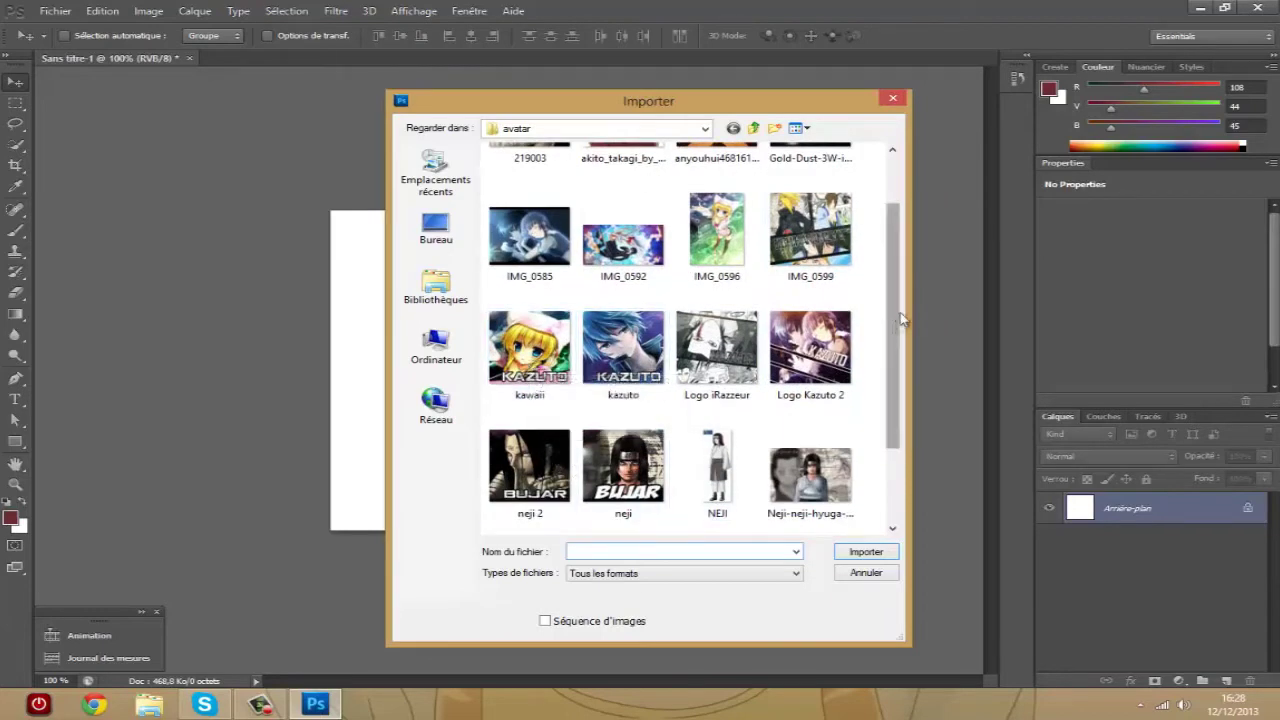
pyautogui.moveTo(893, 298); pyautogui.dragTo(905, 248)
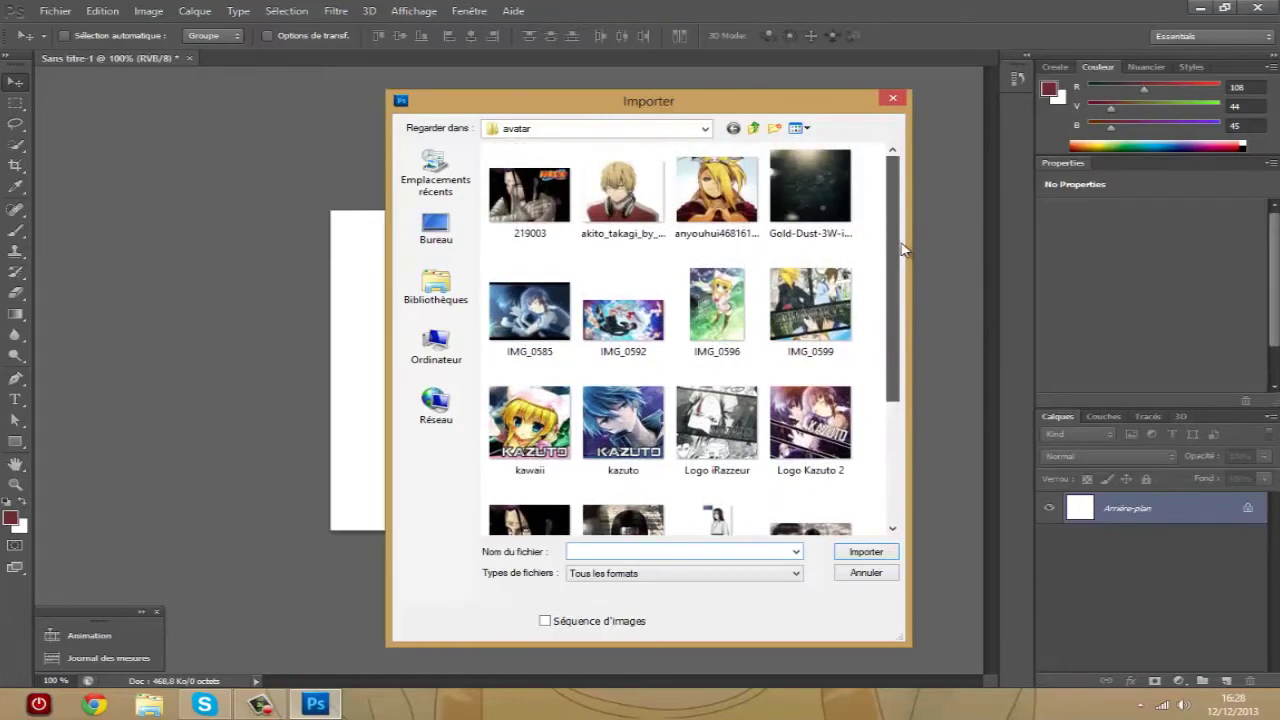
pyautogui.moveTo(897, 266); pyautogui.dragTo(717, 390)
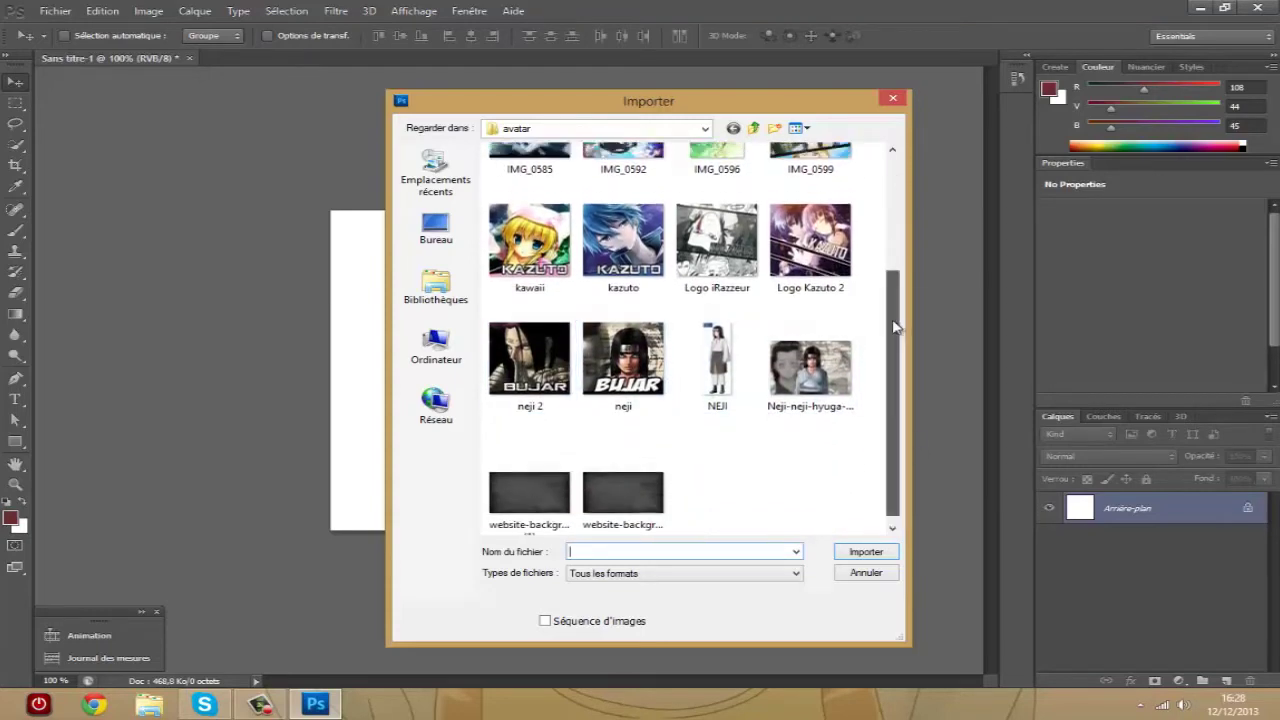
pyautogui.moveTo(893, 400); pyautogui.dragTo(893, 250)
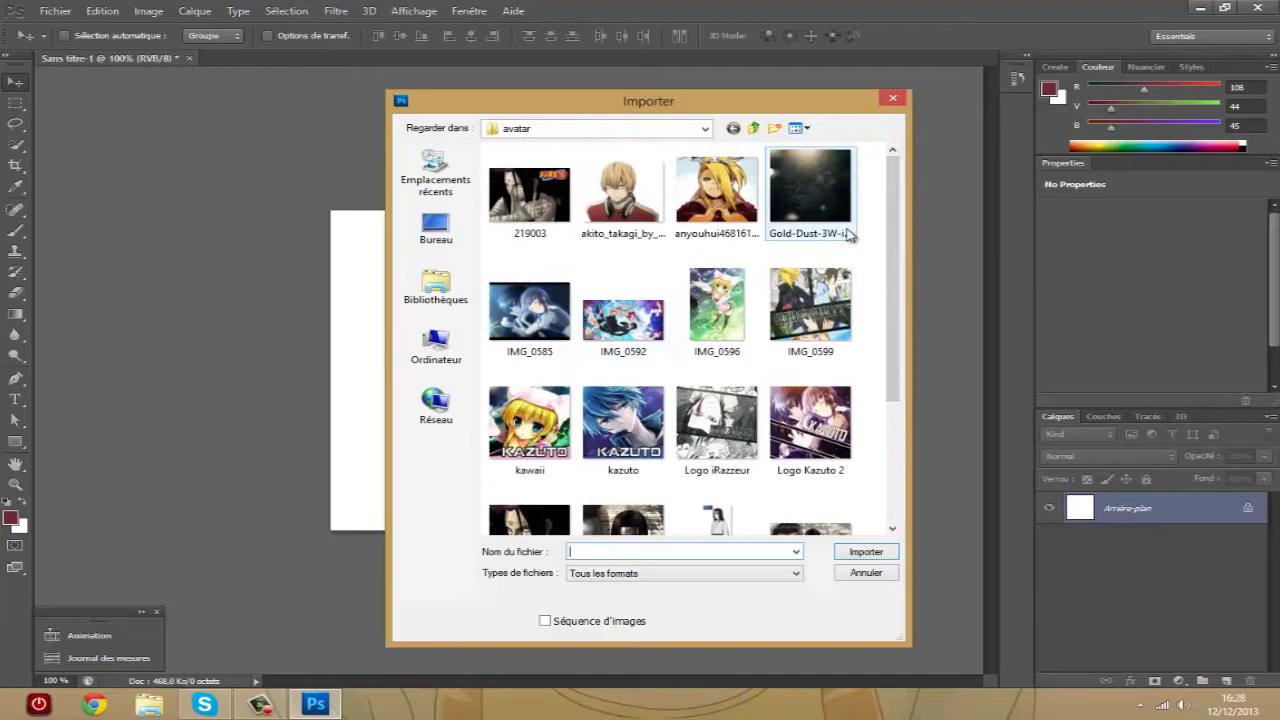
pyautogui.moveTo(894, 308); pyautogui.dragTo(893, 450)
pyautogui.click(650, 505)
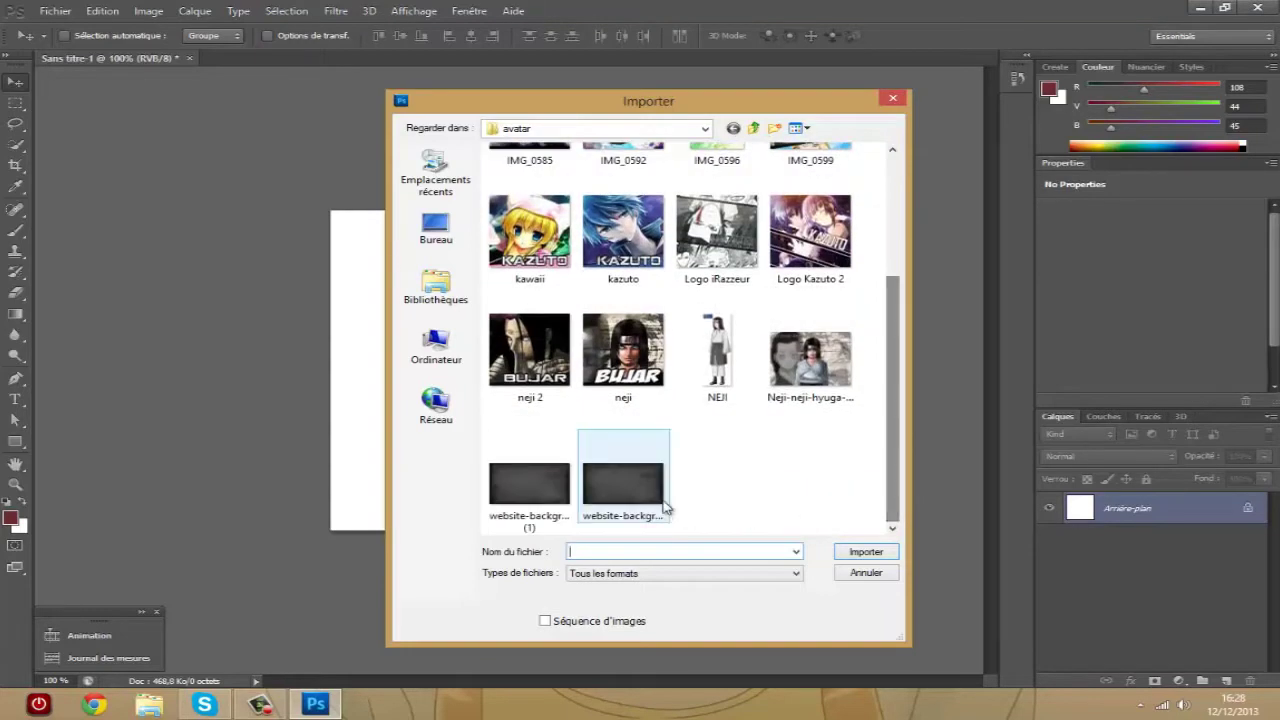
pyautogui.doubleClick(652, 508)
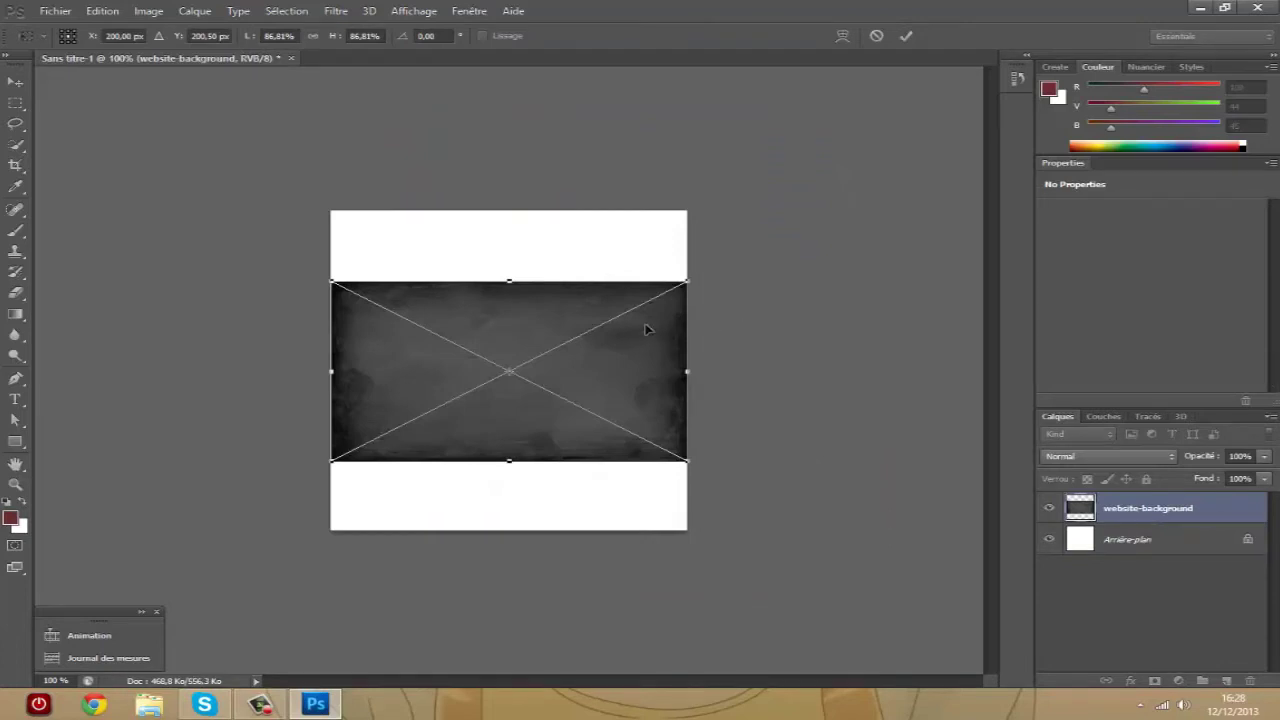
pyautogui.moveTo(688, 281)
pyautogui.mouseDown()
pyautogui.moveTo(745, 278)
pyautogui.moveTo(712, 190)
pyautogui.moveTo(590, 215)
pyautogui.moveTo(665, 375)
pyautogui.moveTo(857, 271)
pyautogui.moveTo(851, 214)
pyautogui.moveTo(789, 214)
pyautogui.moveTo(606, 286)
pyautogui.moveTo(480, 461)
pyautogui.moveTo(794, 331)
pyautogui.moveTo(786, 283)
pyautogui.moveTo(723, 294)
pyautogui.moveTo(716, 311)
pyautogui.moveTo(698, 276)
pyautogui.moveTo(648, 262)
pyautogui.moveTo(481, 290)
pyautogui.moveTo(614, 363)
pyautogui.moveTo(745, 345)
pyautogui.moveTo(945, 212)
pyautogui.moveTo(940, 387)
pyautogui.moveTo(686, 405)
pyautogui.moveTo(623, 323)
pyautogui.moveTo(606, 251)
pyautogui.moveTo(671, 263)
pyautogui.moveTo(740, 254)
pyautogui.moveTo(665, 258)
pyautogui.mouseUp()
# Step: Stretch the grunge texture to the canvas top and bottom and commit the transform
pyautogui.moveTo(687, 281)
pyautogui.mouseDown()
pyautogui.moveTo(812, 195)
pyautogui.moveTo(847, 407)
pyautogui.moveTo(760, 250)
pyautogui.moveTo(640, 320)
pyautogui.moveTo(878, 172)
pyautogui.moveTo(836, 207)
pyautogui.mouseUp()
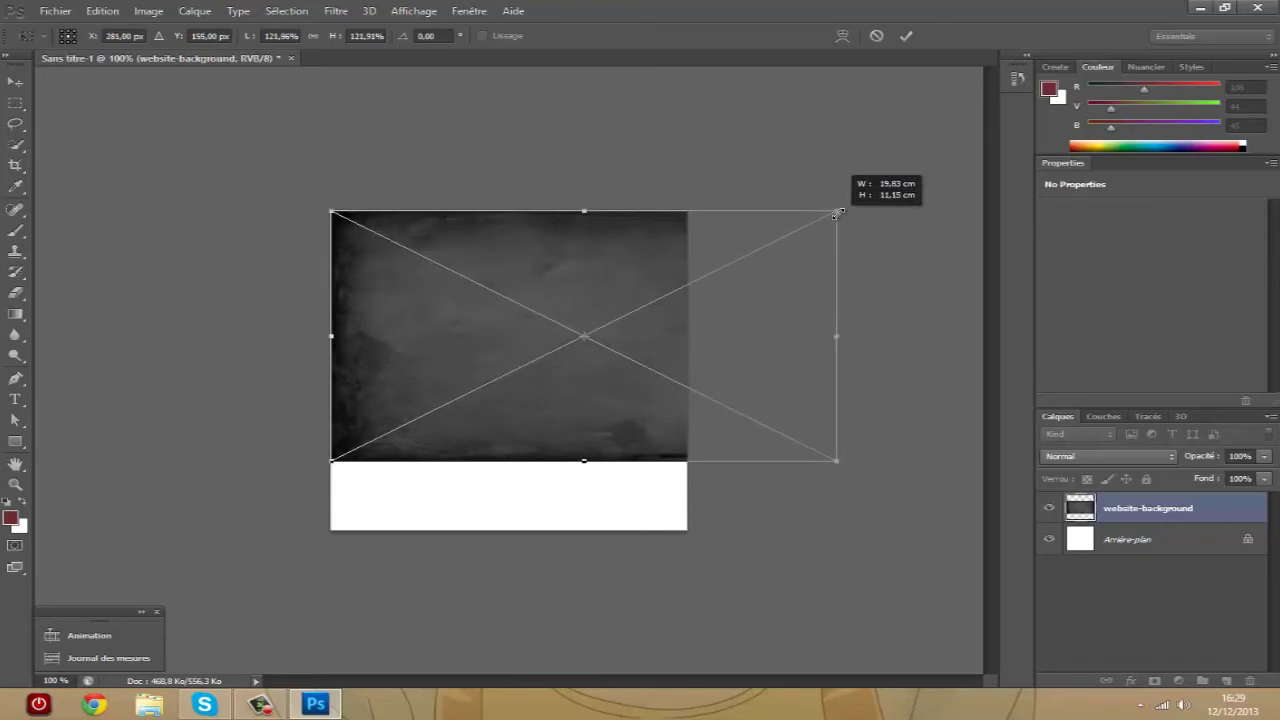
pyautogui.hotkey('ctrl', 'z')
pyautogui.moveTo(509, 282); pyautogui.dragTo(509, 211)
pyautogui.moveTo(509, 462); pyautogui.dragTo(509, 531)
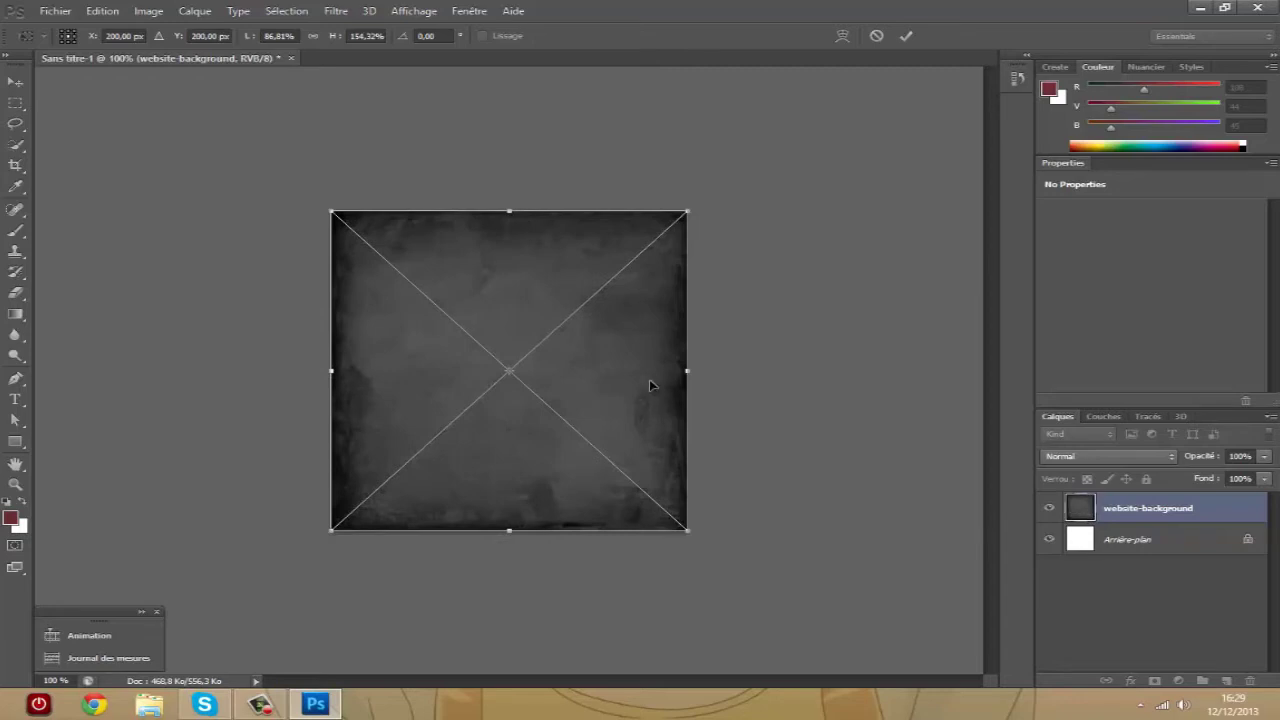
pyautogui.press('Return')
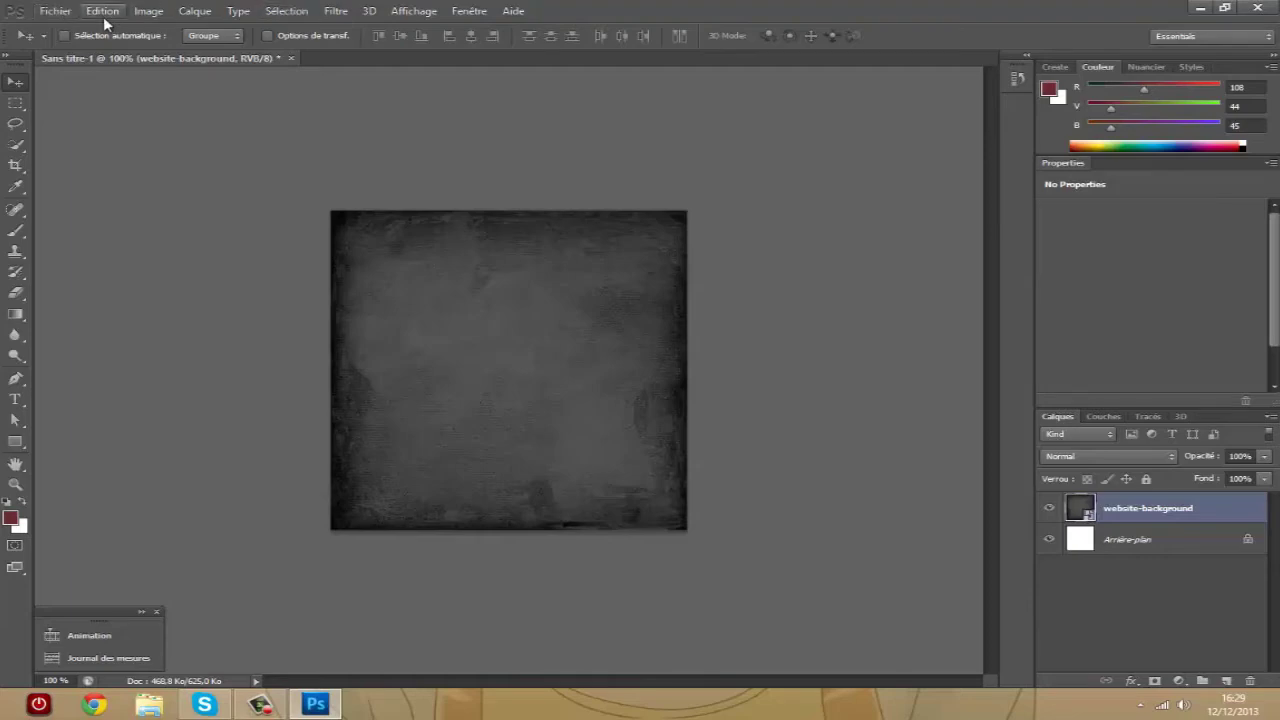
pyautogui.click(73, 18)
# Step: Place the blonde akito_takagi character image and move it to the canvas bottom
pyautogui.click(103, 267)
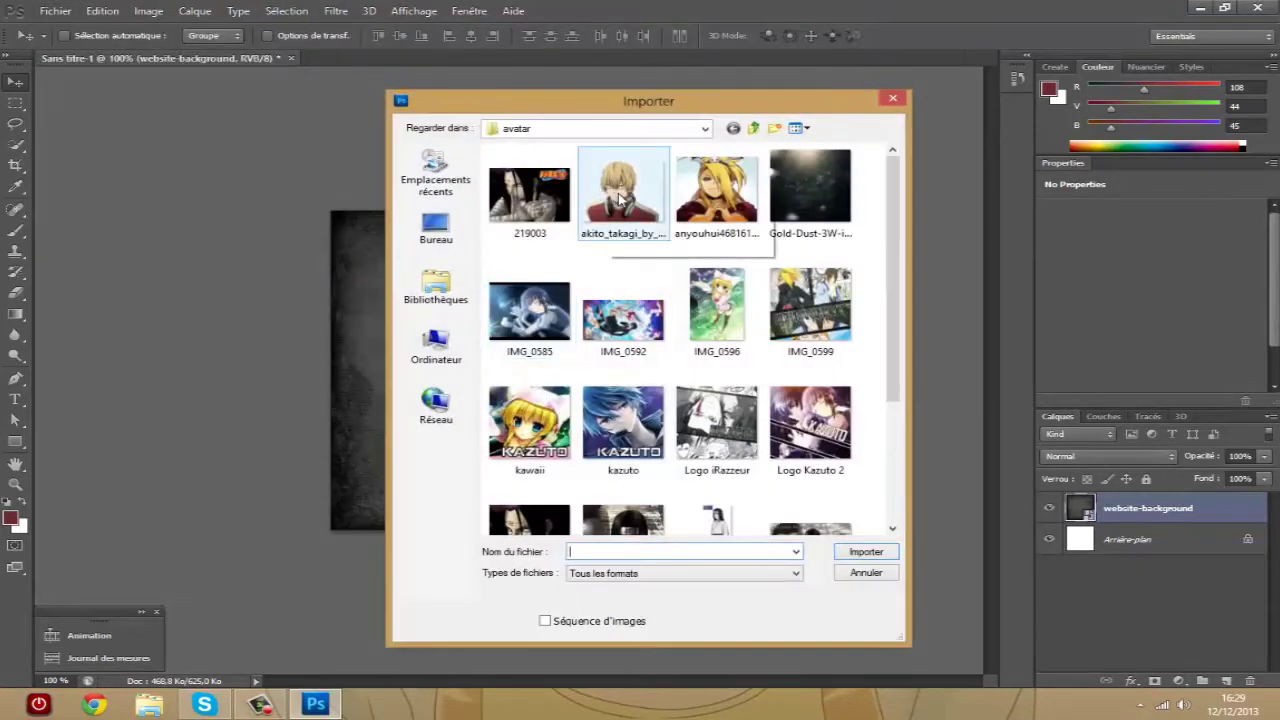
pyautogui.doubleClick(610, 200)
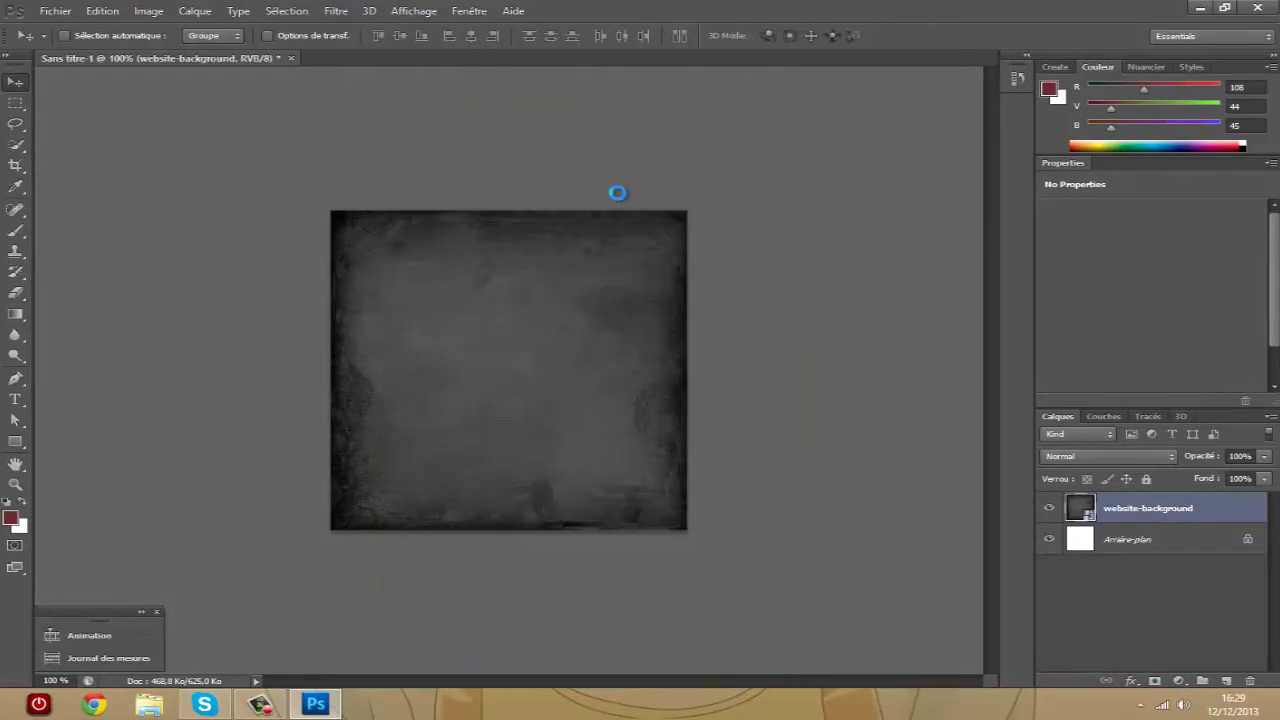
pyautogui.moveTo(621, 399); pyautogui.dragTo(642, 419)
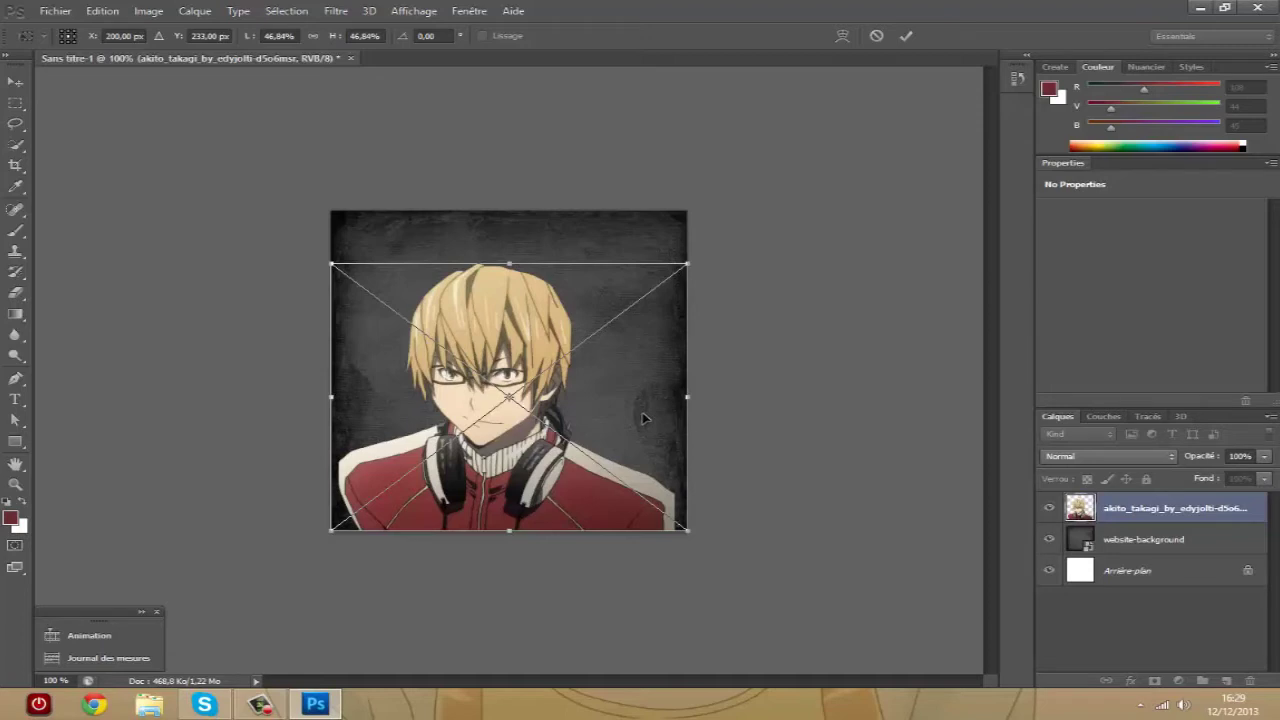
pyautogui.press('Return')
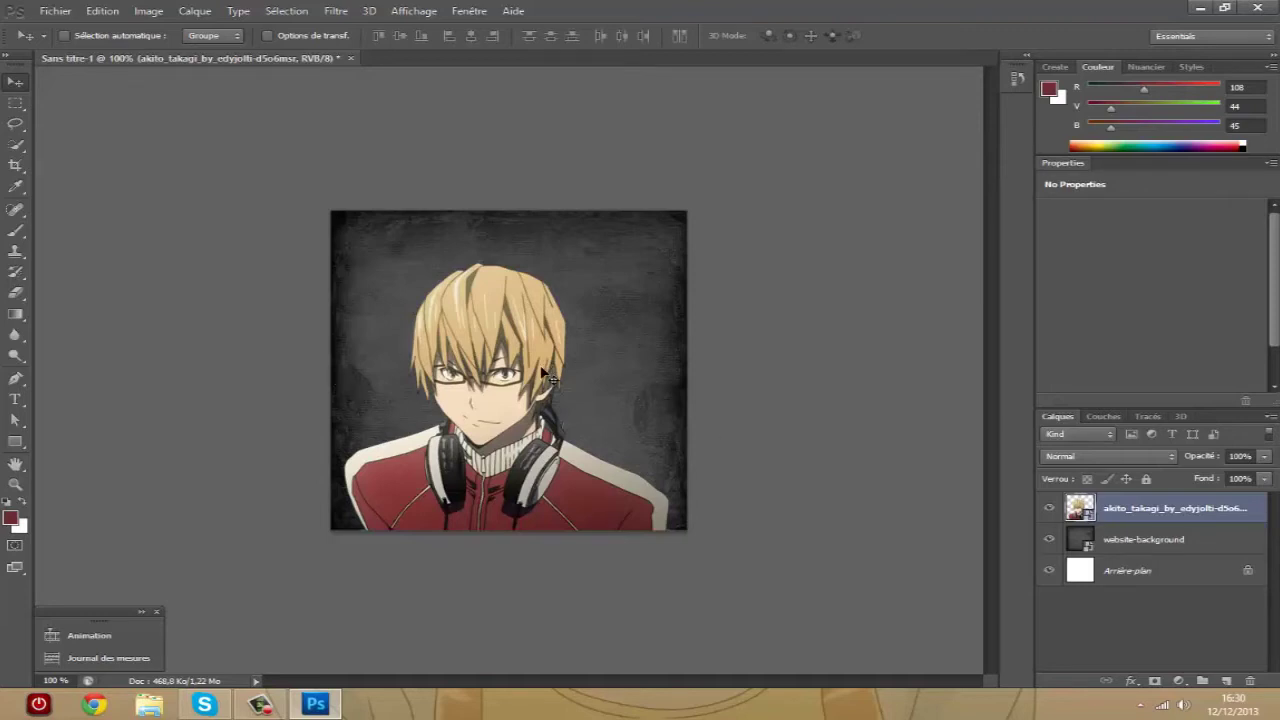
pyautogui.hotkey('ctrl', 't')
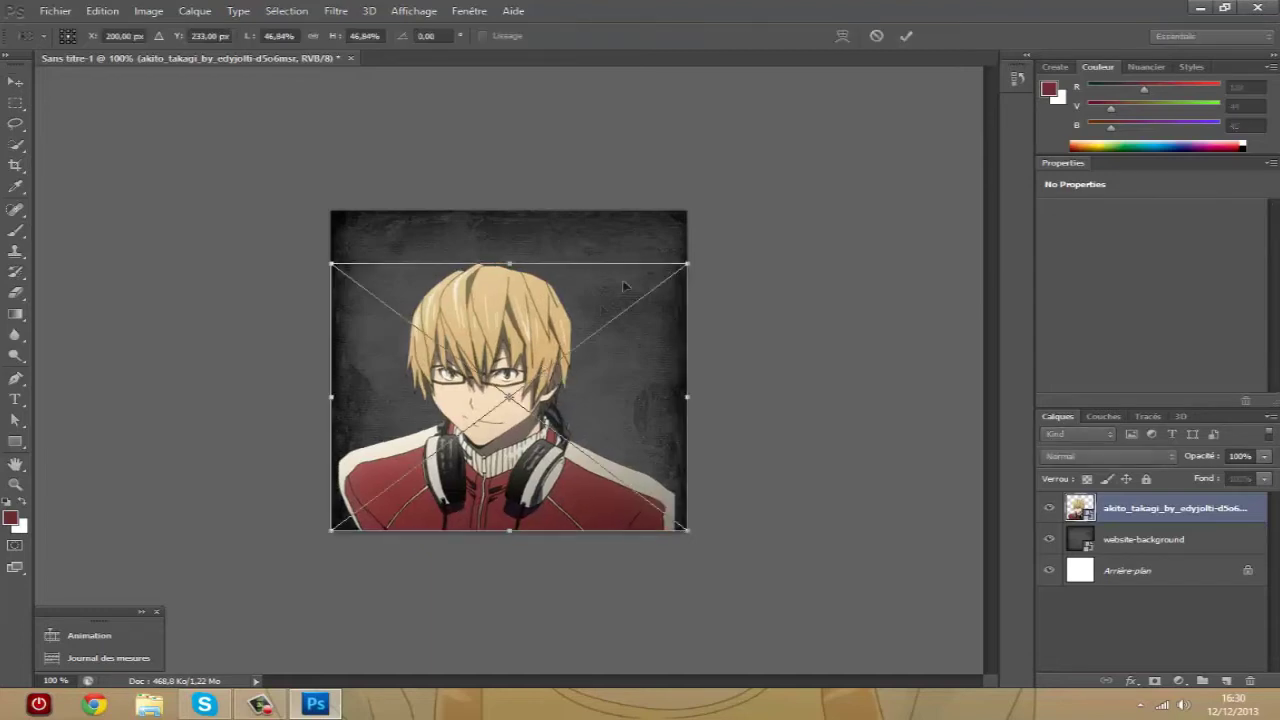
pyautogui.moveTo(695, 261); pyautogui.dragTo(703, 310)
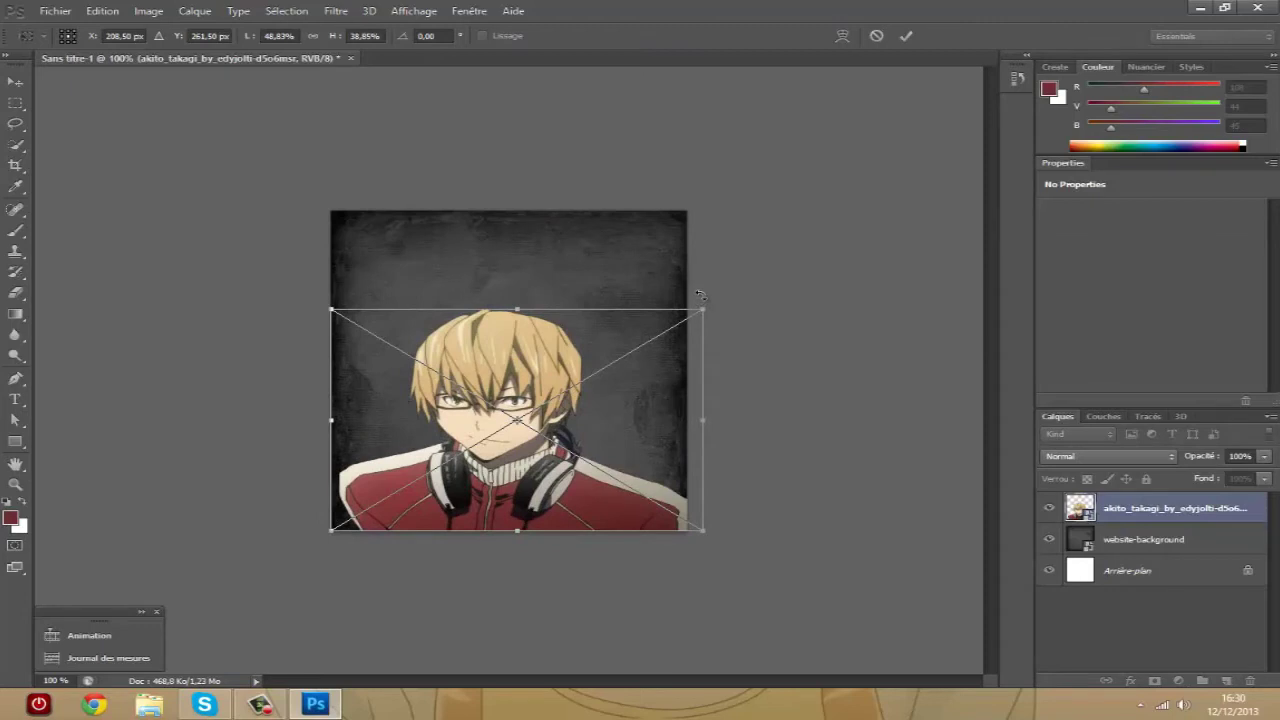
pyautogui.hotkey('ctrl', 'z')
pyautogui.press('Return')
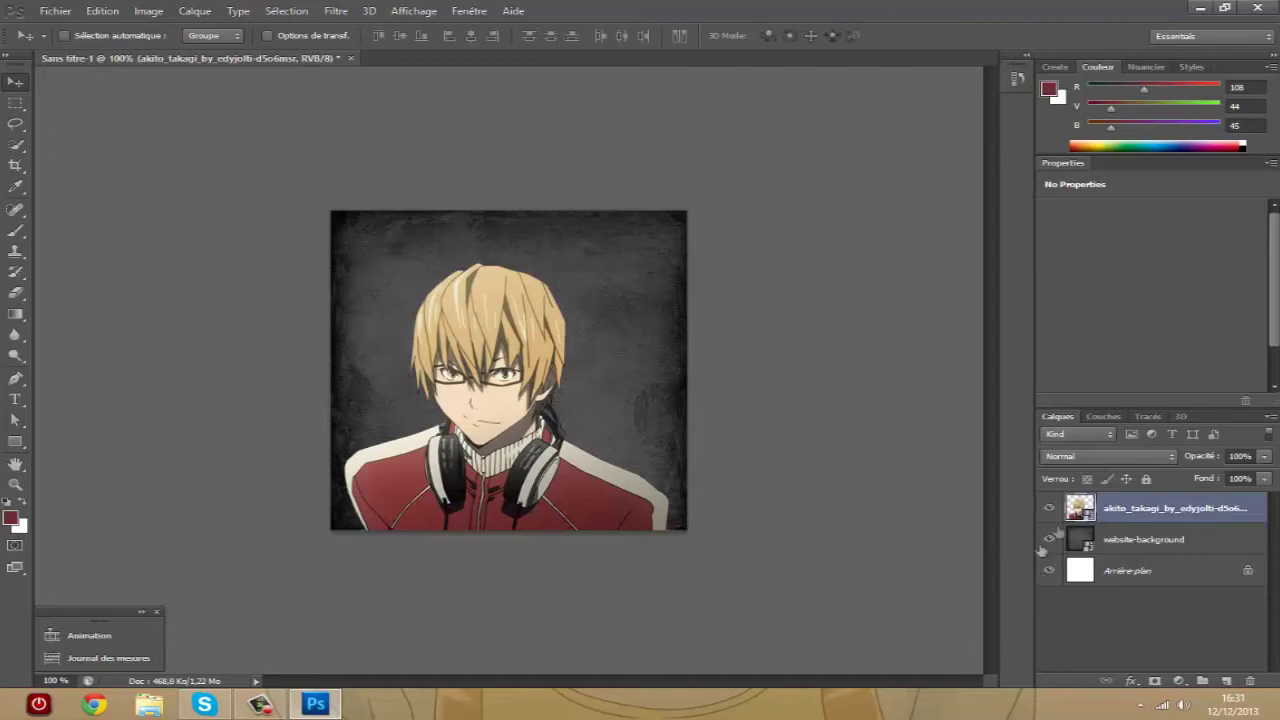
# Step: Rasterize the anime character image layer
pyautogui.rightClick(1126, 511)
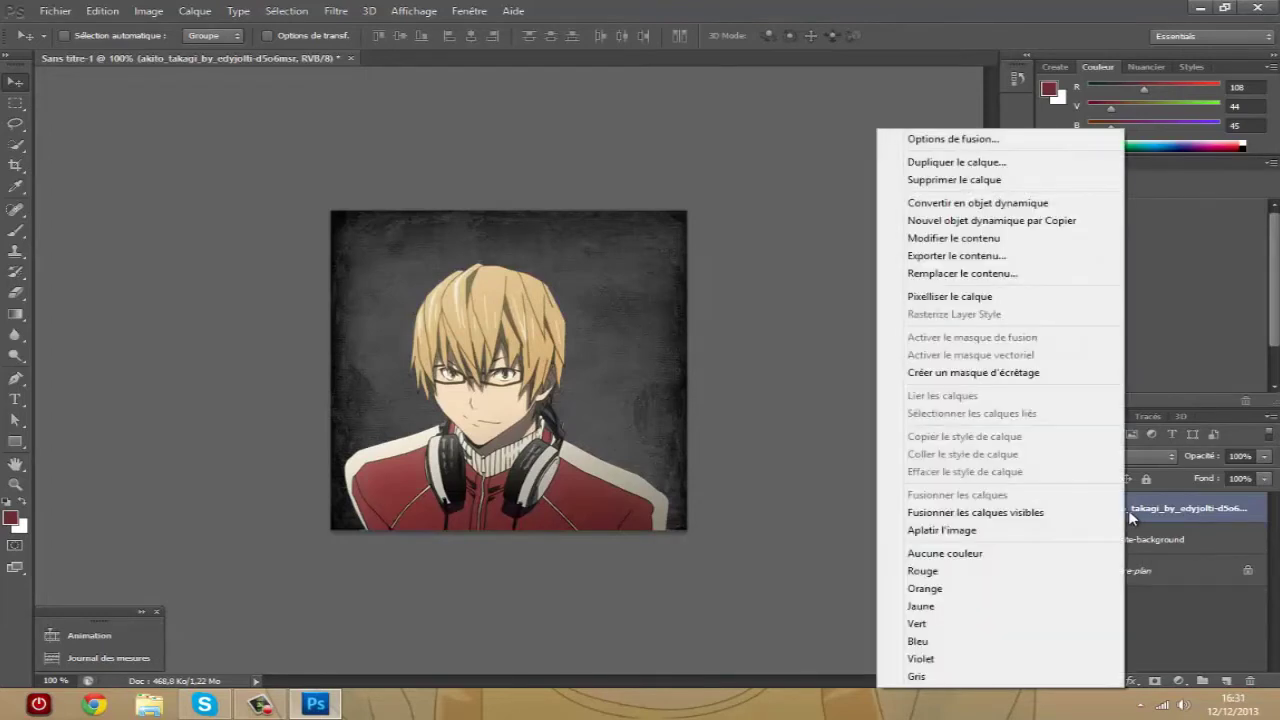
pyautogui.click(1178, 506)
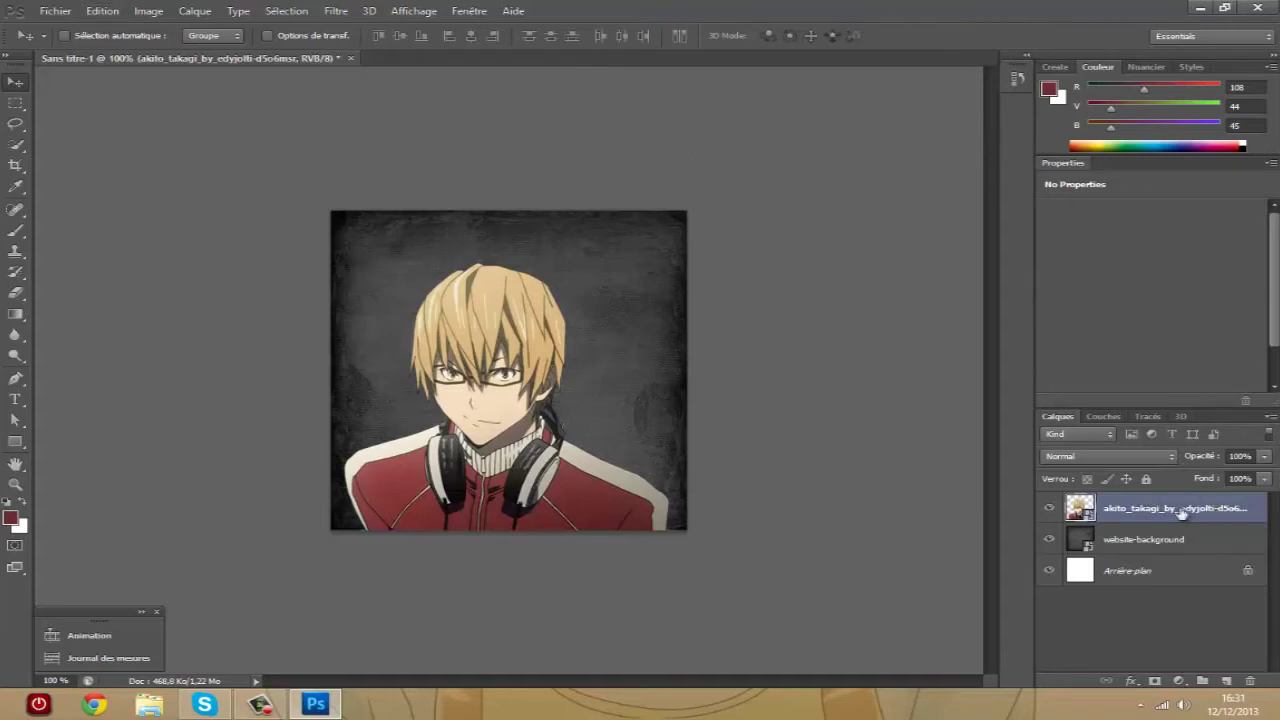
pyautogui.rightClick(1185, 512)
pyautogui.click(1015, 298)
# Step: Check the grunge texture layer's options, dismissing them unchanged
pyautogui.click(1129, 540)
pyautogui.rightClick(1130, 541)
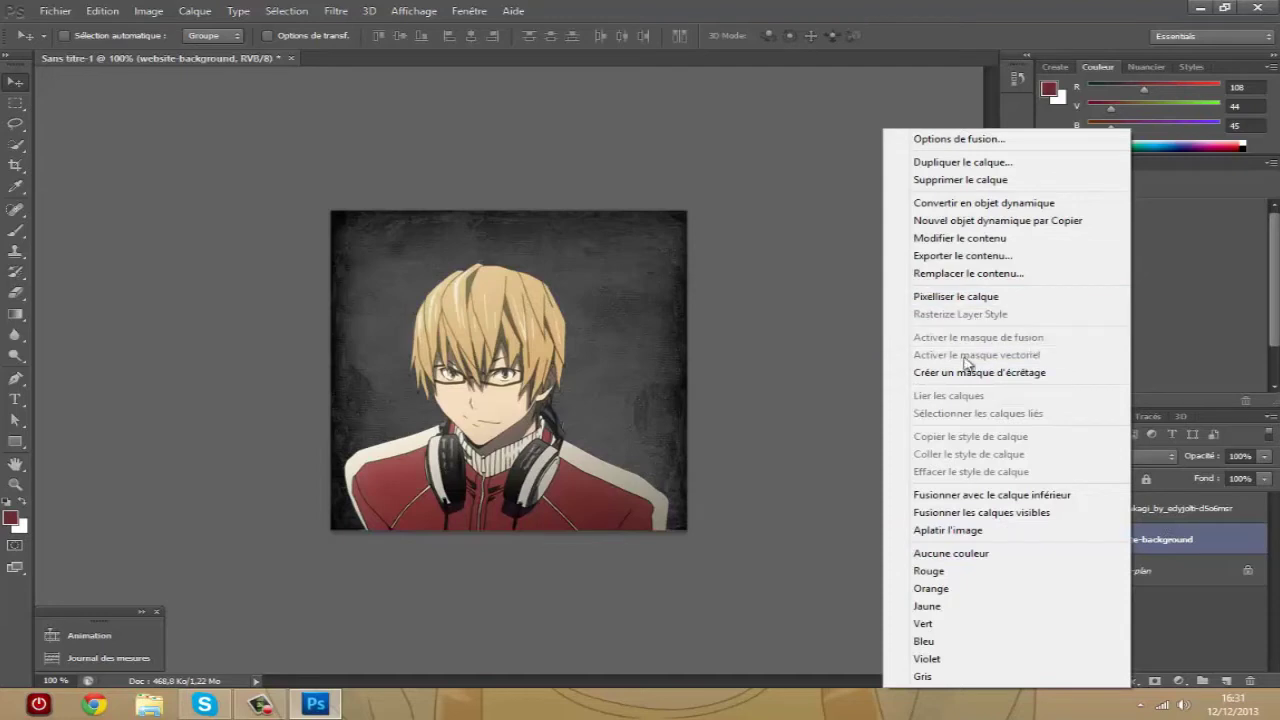
pyautogui.click(1154, 599)
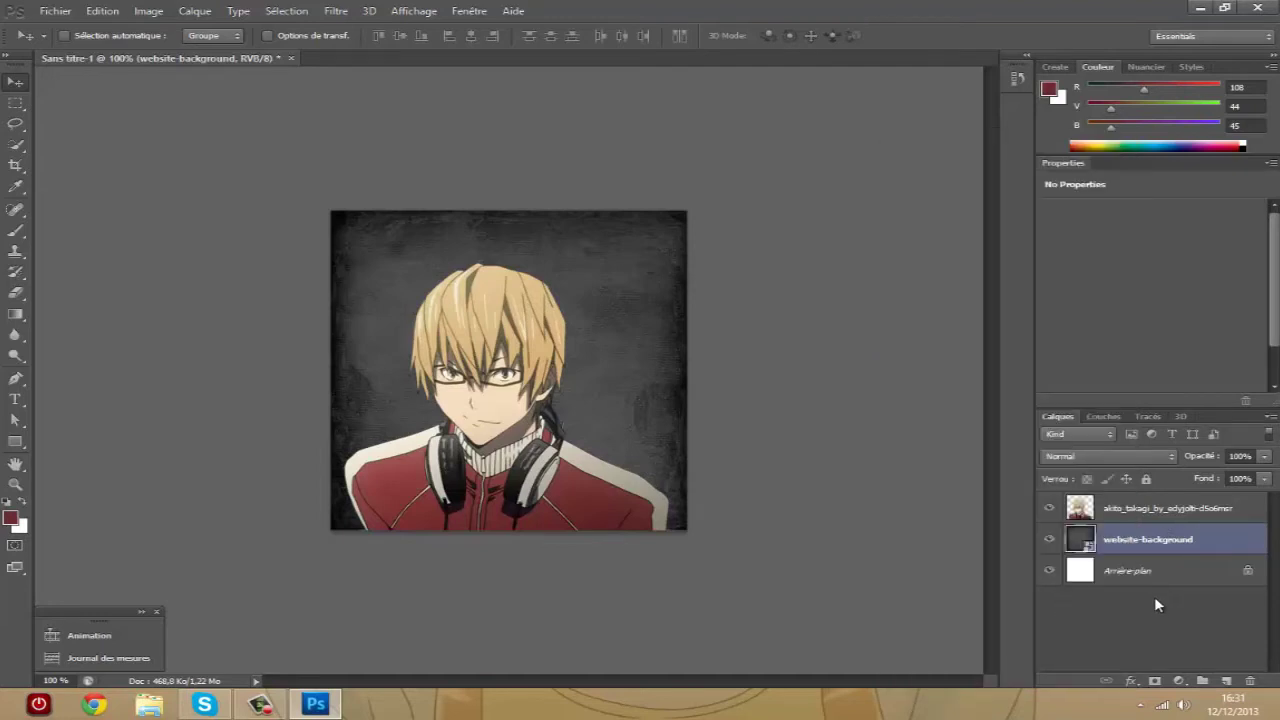
pyautogui.click(260, 704)
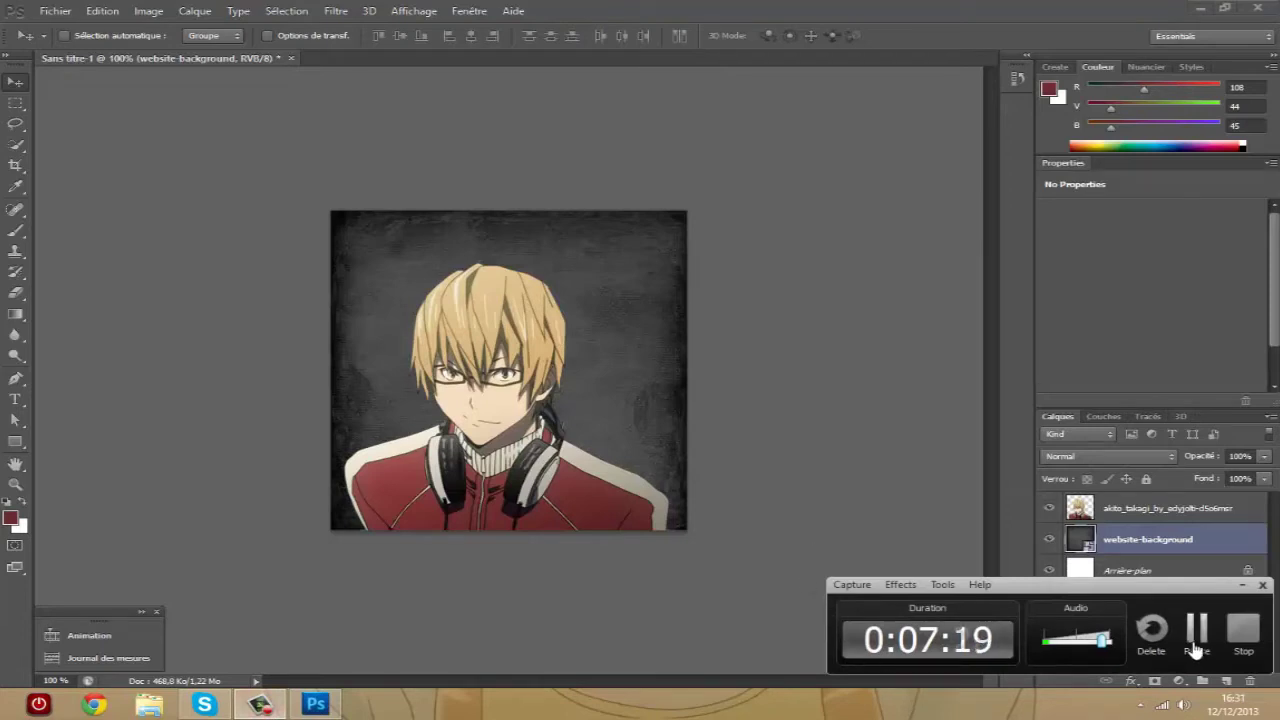
pyautogui.click(1142, 653)
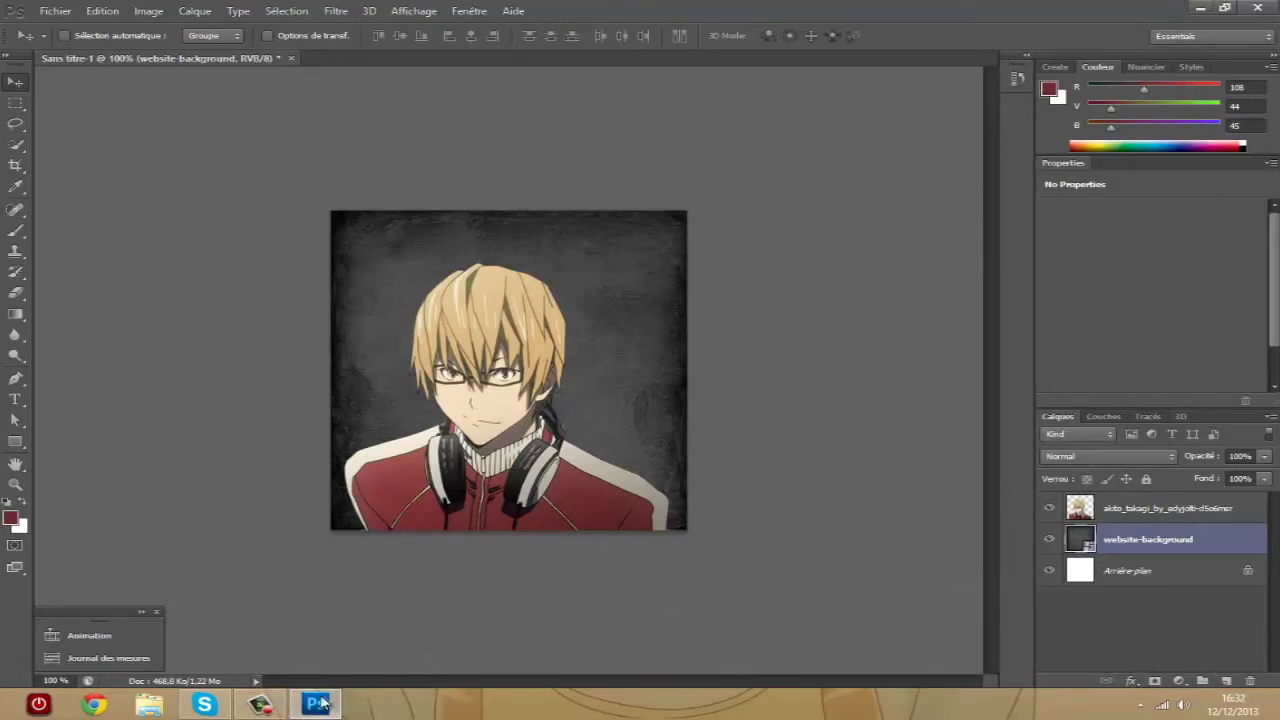
pyautogui.click(259, 706)
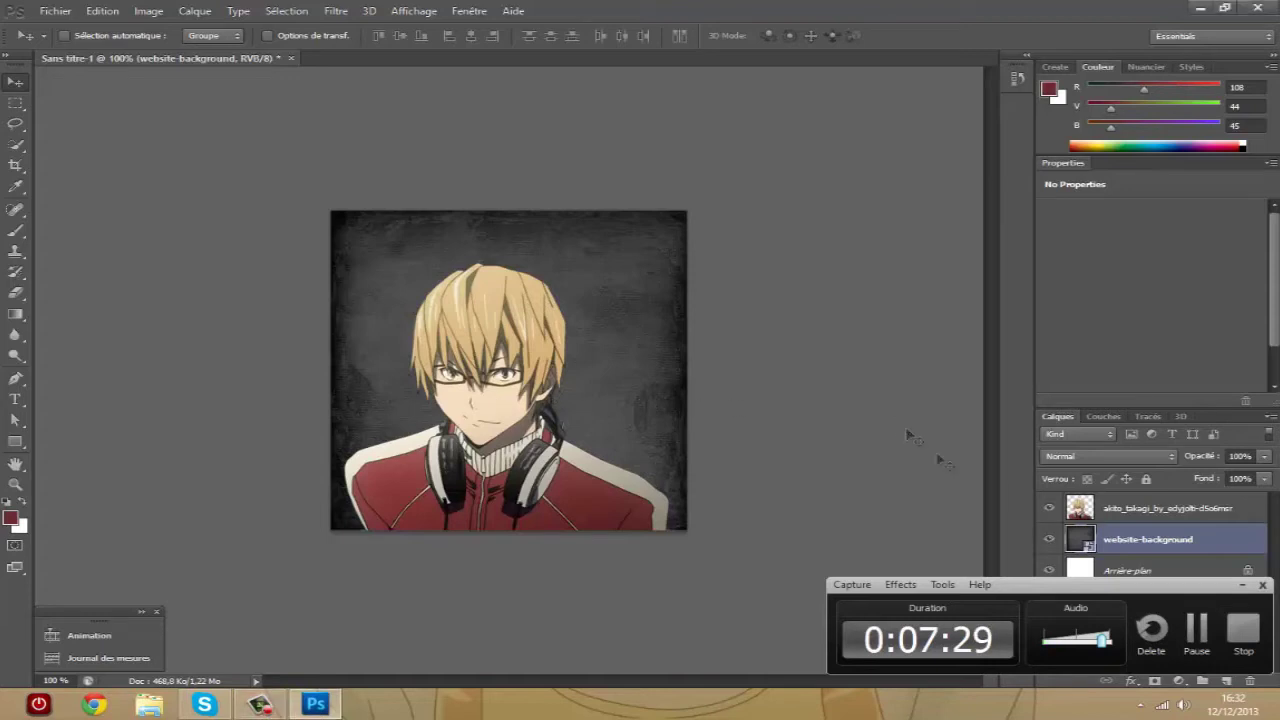
pyautogui.click(1242, 585)
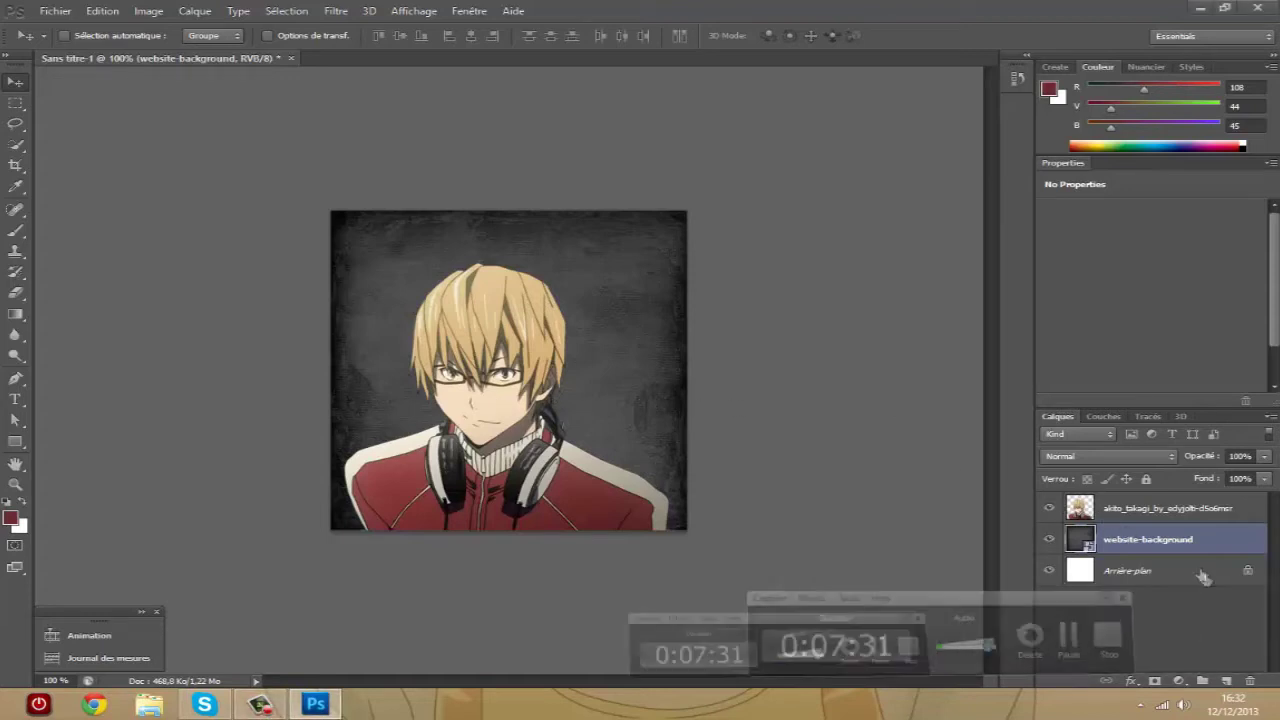
# Step: Reselect the anime character layer and view its layer options
pyautogui.click(1180, 512)
pyautogui.rightClick(1180, 512)
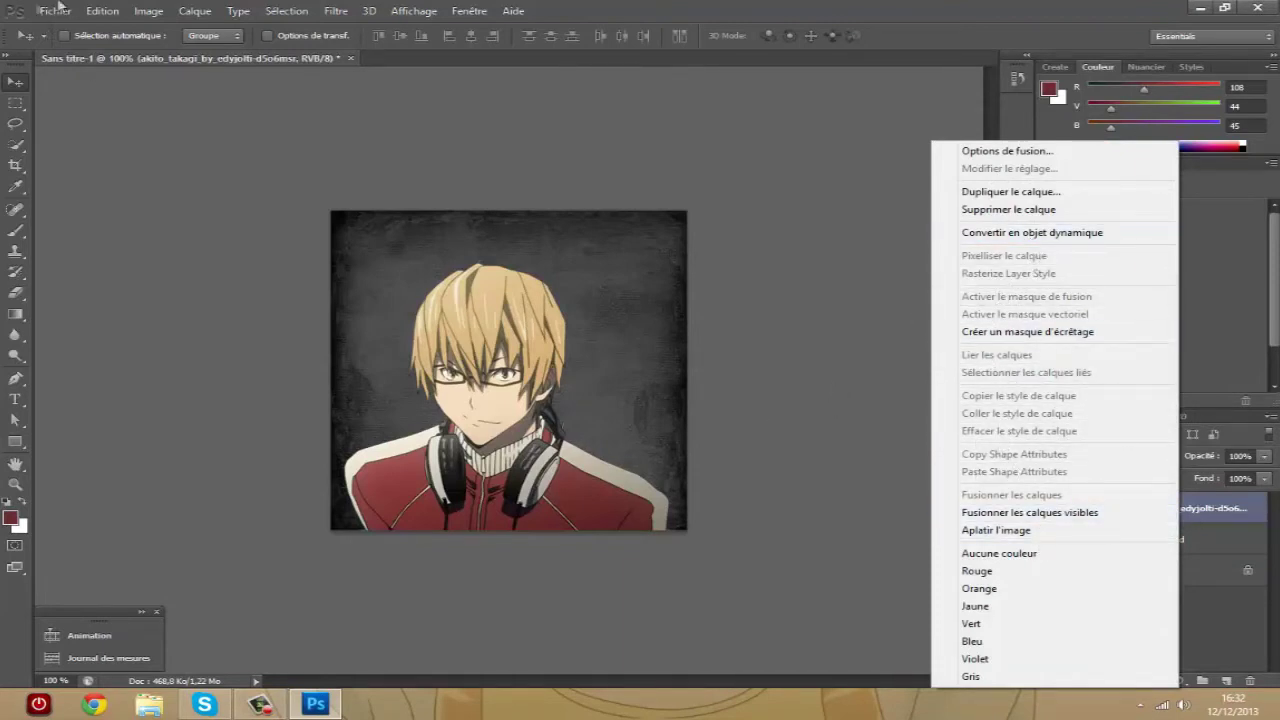
pyautogui.click(128, 16)
pyautogui.moveTo(166, 51)
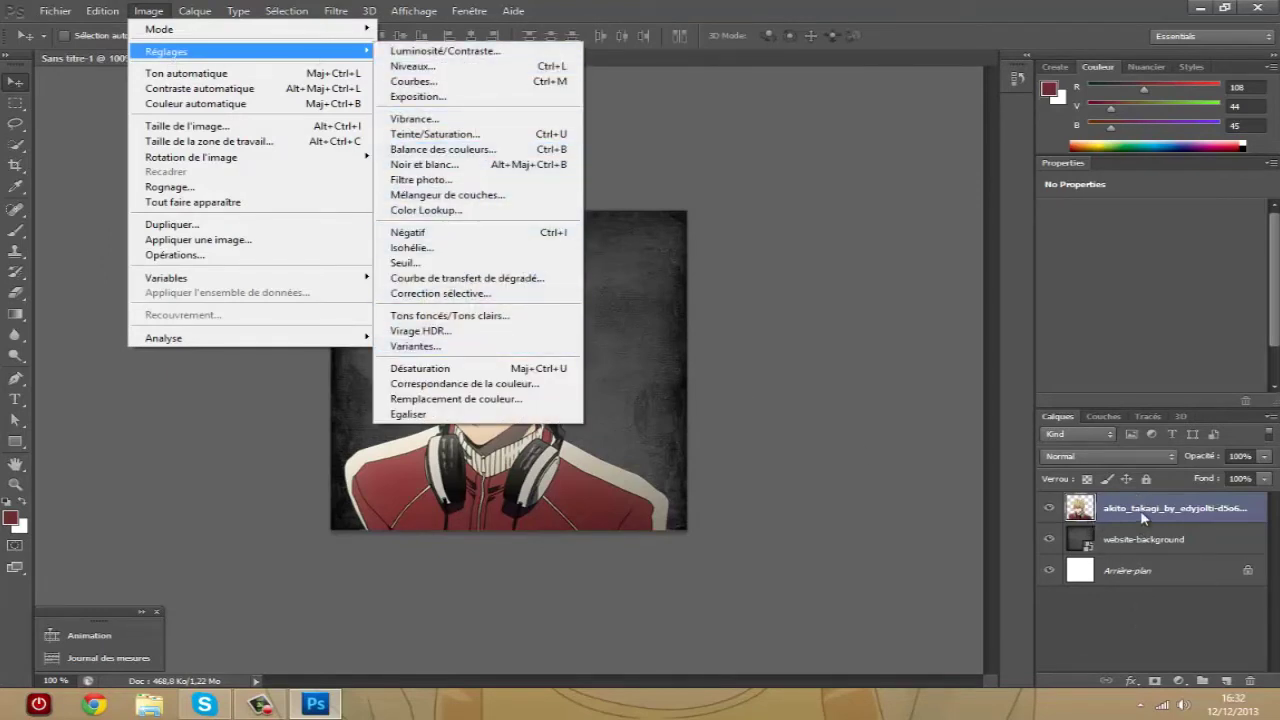
# Step: Duplicate the character layer, keeping the default copy name
pyautogui.rightClick(1140, 509)
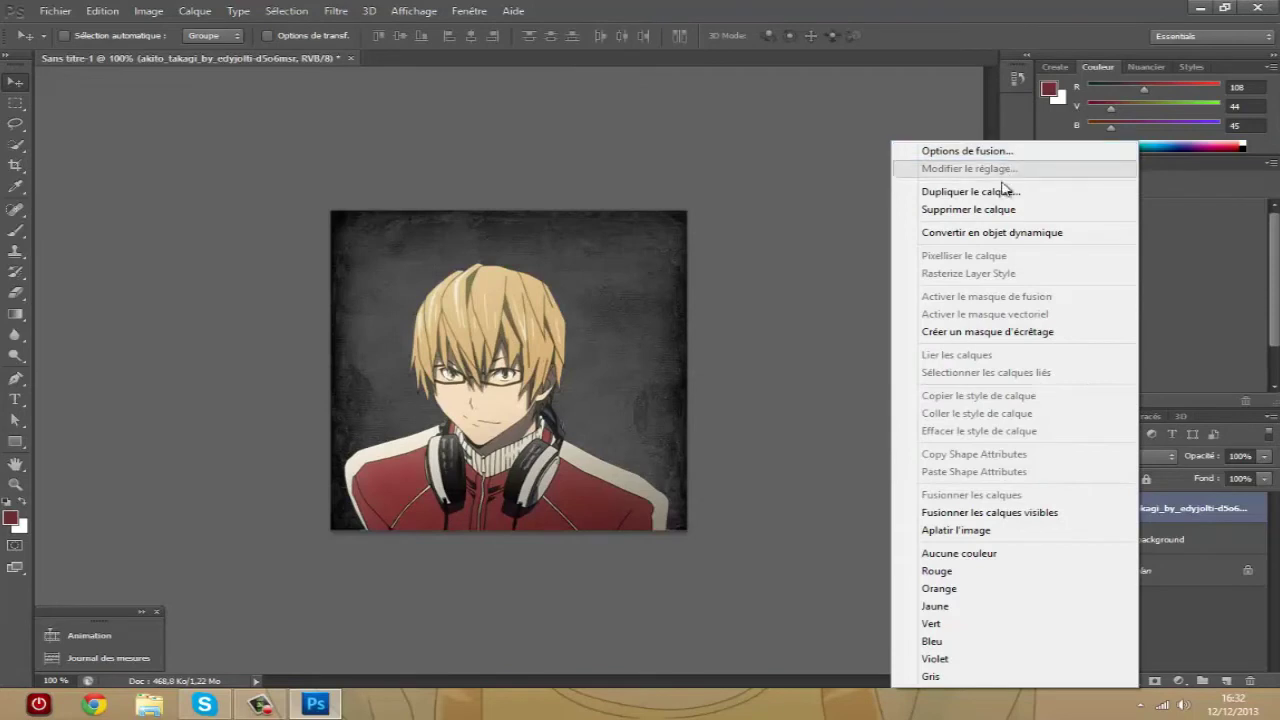
pyautogui.click(1000, 199)
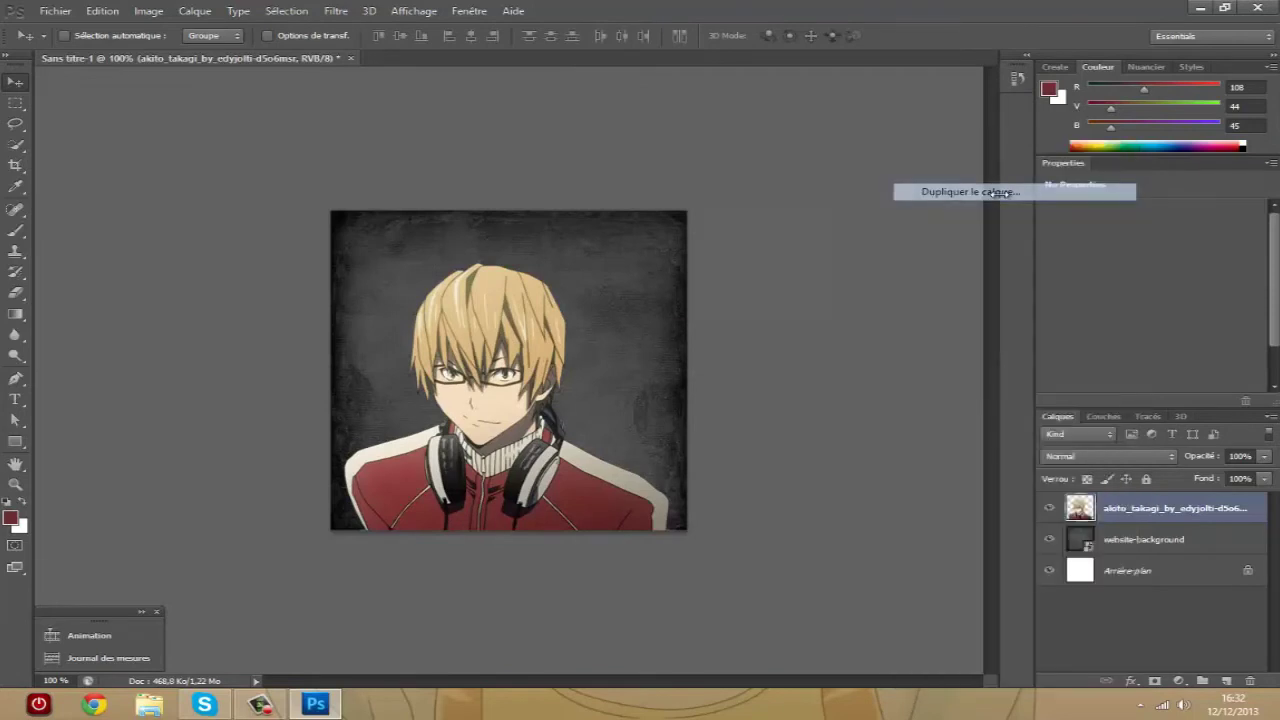
pyautogui.click(790, 215)
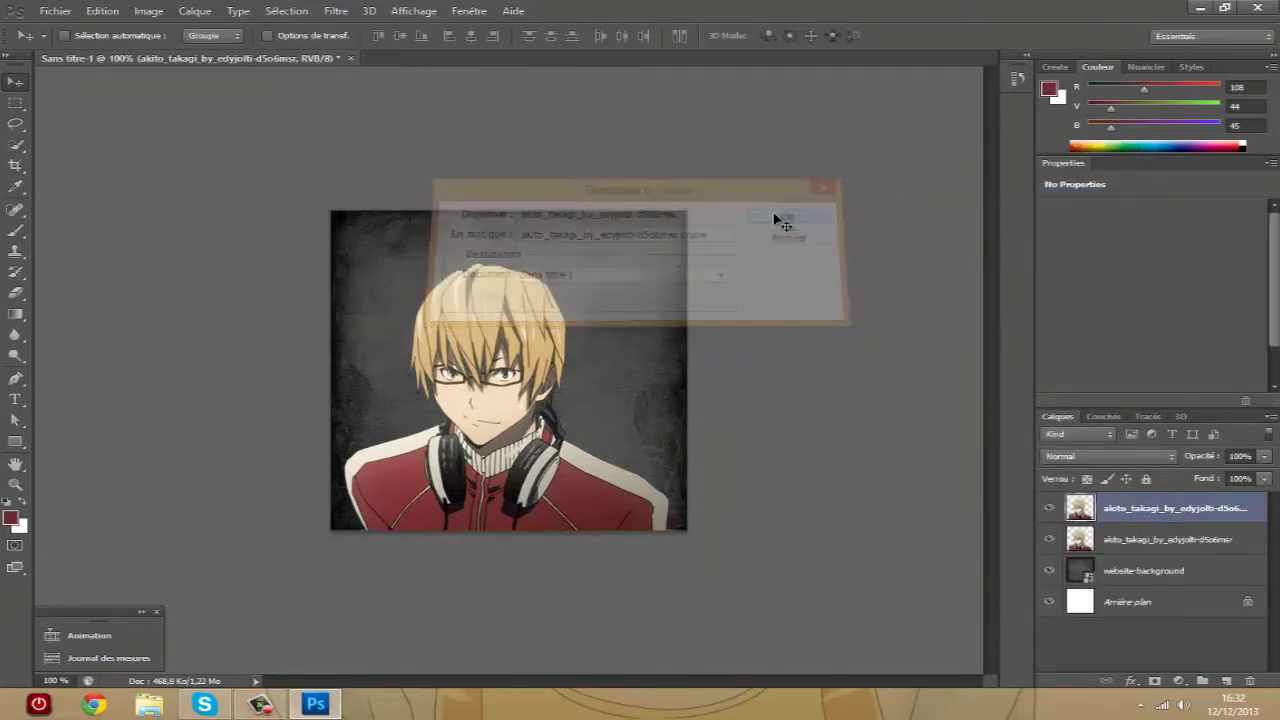
pyautogui.click(1136, 535)
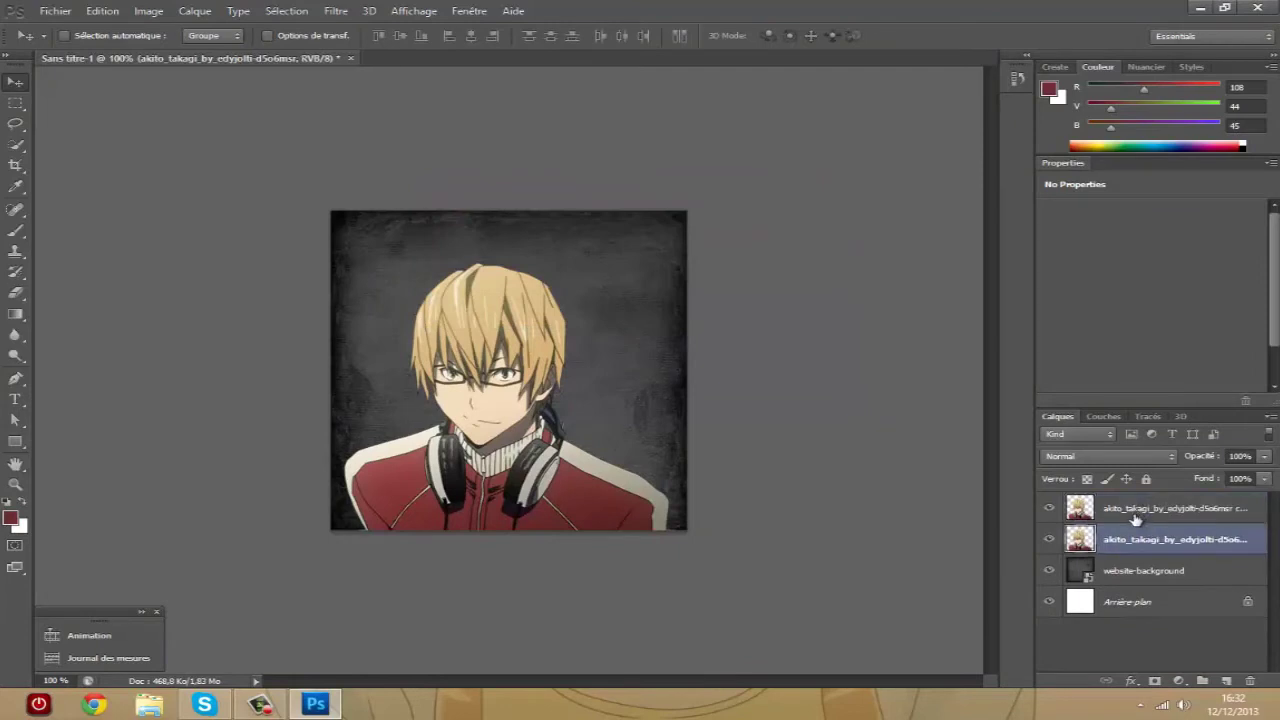
pyautogui.click(1138, 538)
pyautogui.doubleClick(1137, 539)
pyautogui.press('Return')
pyautogui.doubleClick(1130, 541)
pyautogui.press('Return')
# Step: Reorder the two character layers so both sit above the grunge background
pyautogui.moveTo(1141, 539); pyautogui.dragTo(1153, 585)
pyautogui.moveTo(1152, 511)
pyautogui.mouseDown()
pyautogui.moveTo(1140, 550)
pyautogui.moveTo(1128, 487)
pyautogui.moveTo(1128, 498)
pyautogui.mouseUp()
pyautogui.moveTo(1120, 570); pyautogui.dragTo(1118, 522)
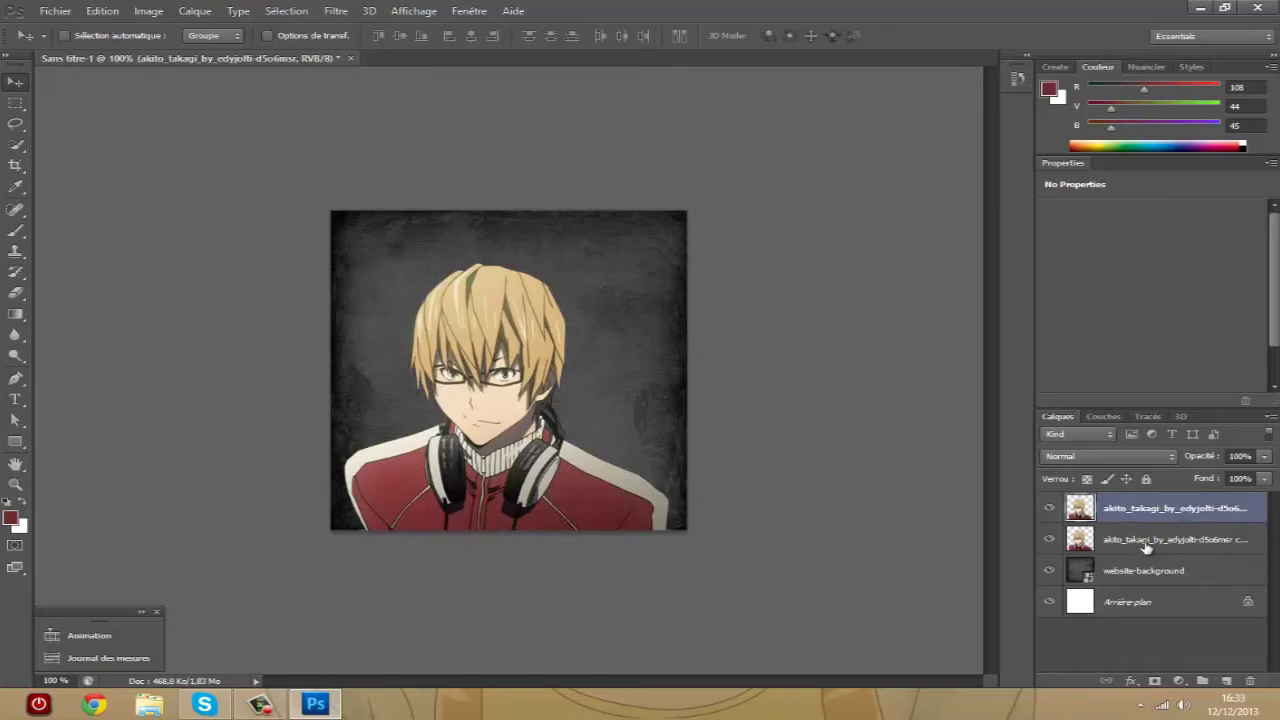
pyautogui.click(1145, 542)
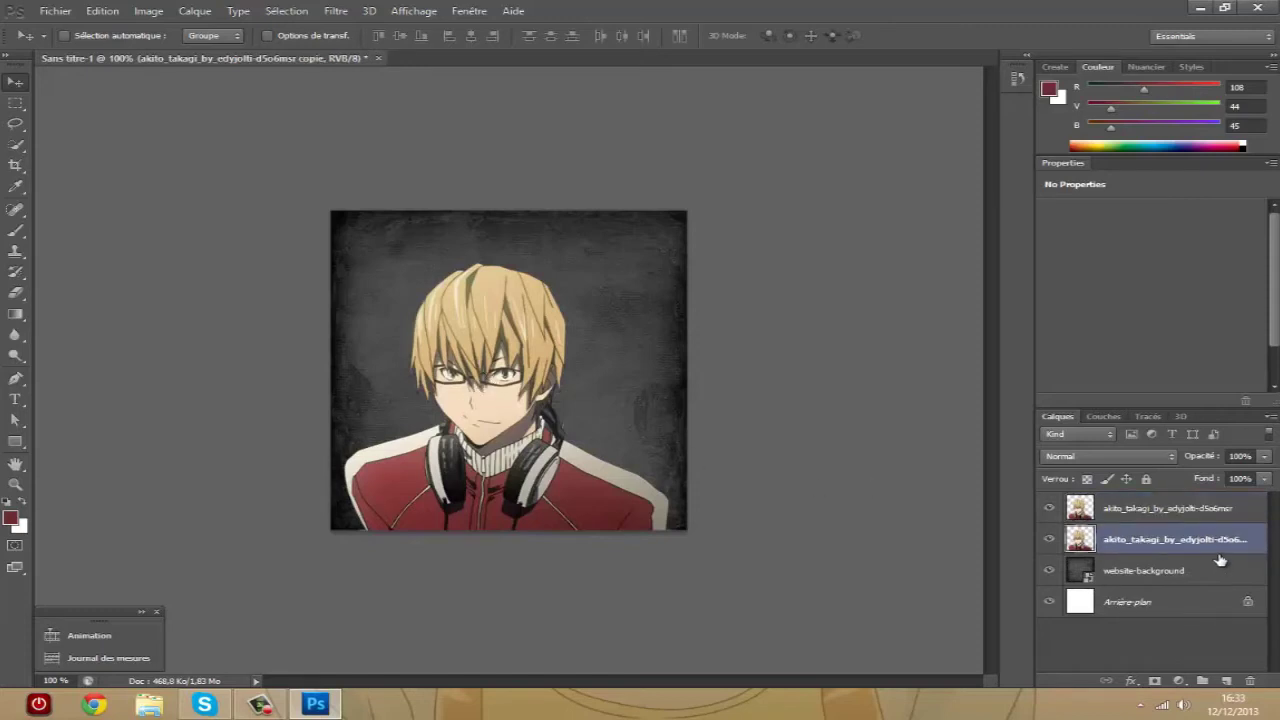
pyautogui.click(1118, 510)
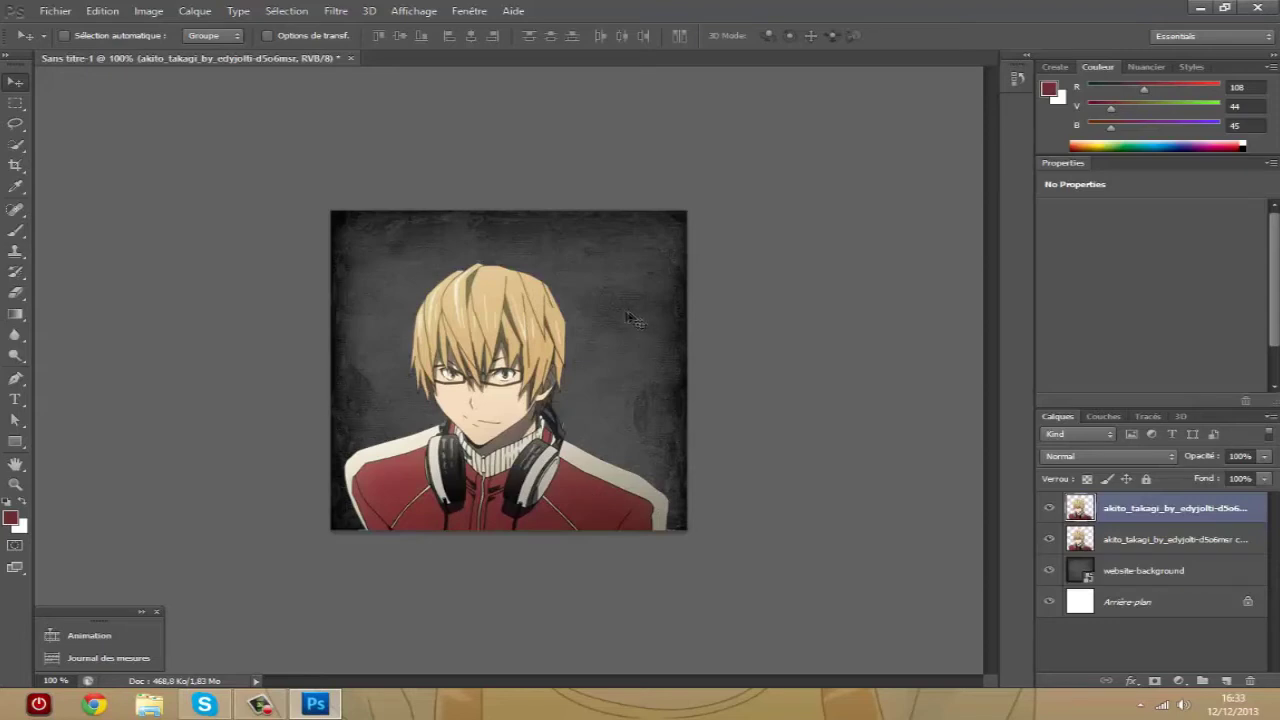
# Step: Sample the character jacket's dark red as the foreground colour with the Eyedropper
pyautogui.click(15, 186)
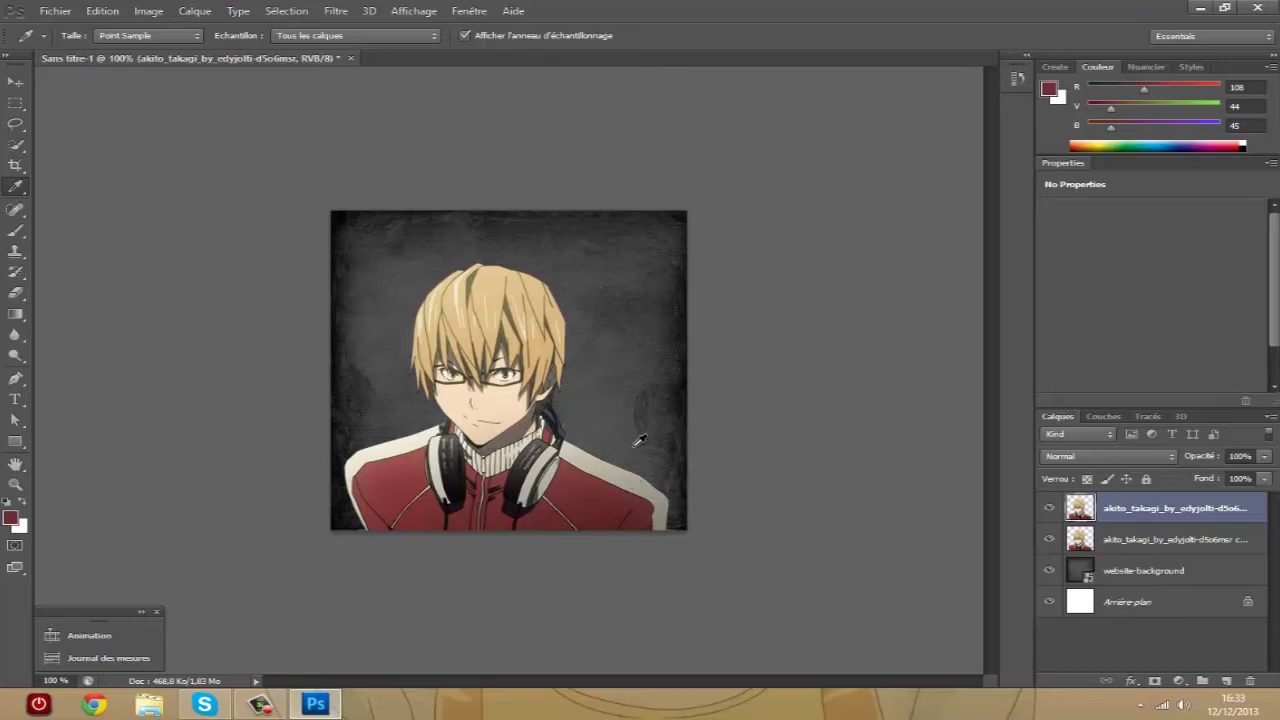
pyautogui.click(590, 493)
pyautogui.click(19, 86)
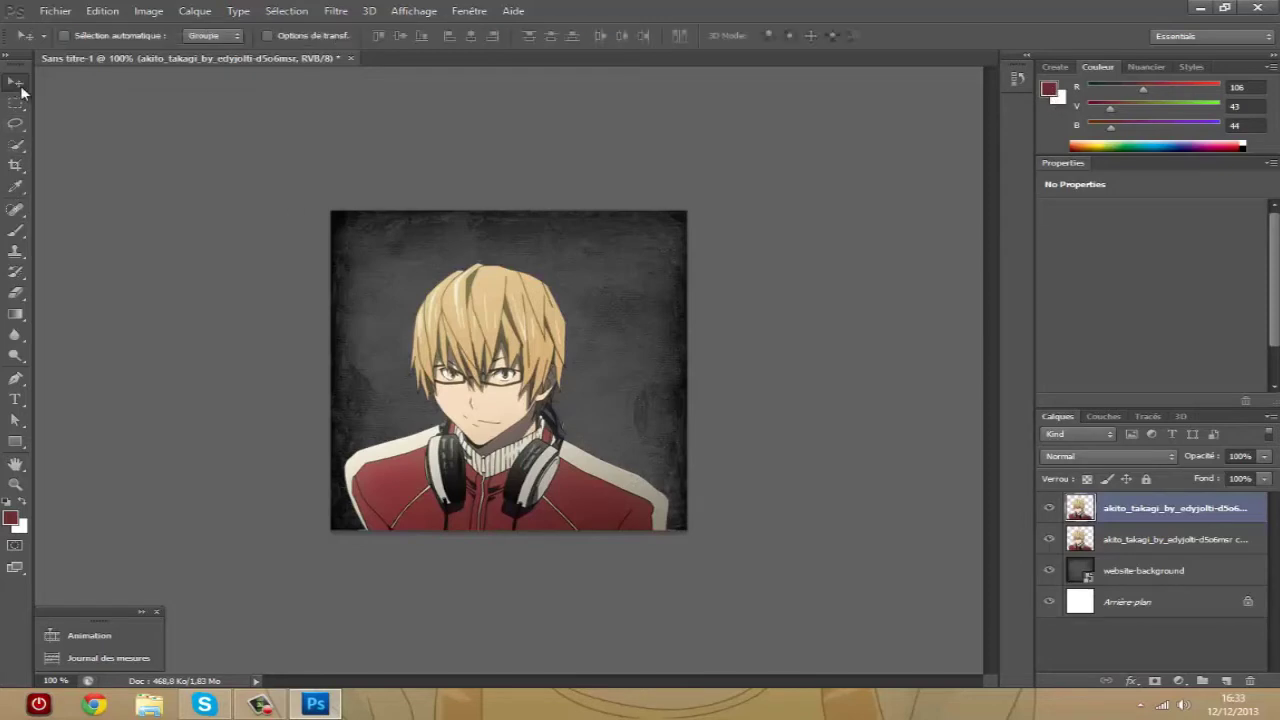
# Step: Enable a Colour Overlay in the top character layer's blending options
pyautogui.rightClick(1182, 508)
pyautogui.click(1010, 150)
pyautogui.moveTo(591, 20); pyautogui.dragTo(1032, 141)
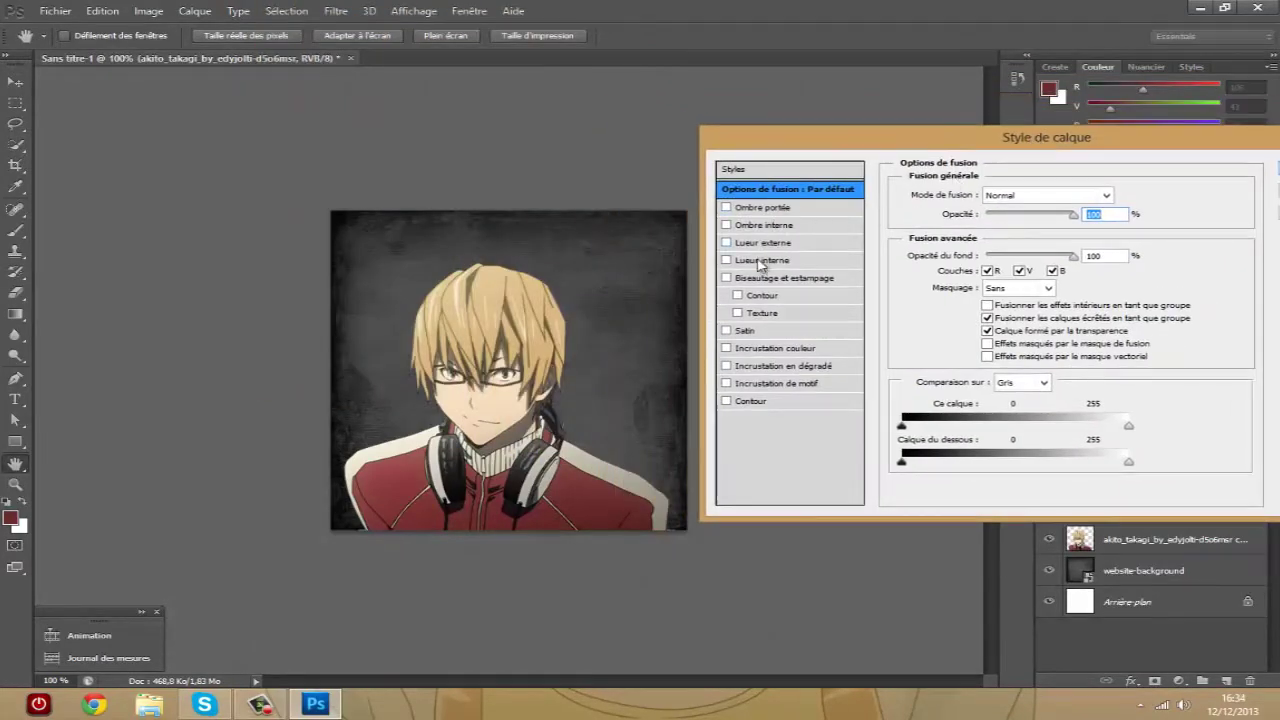
pyautogui.click(765, 349)
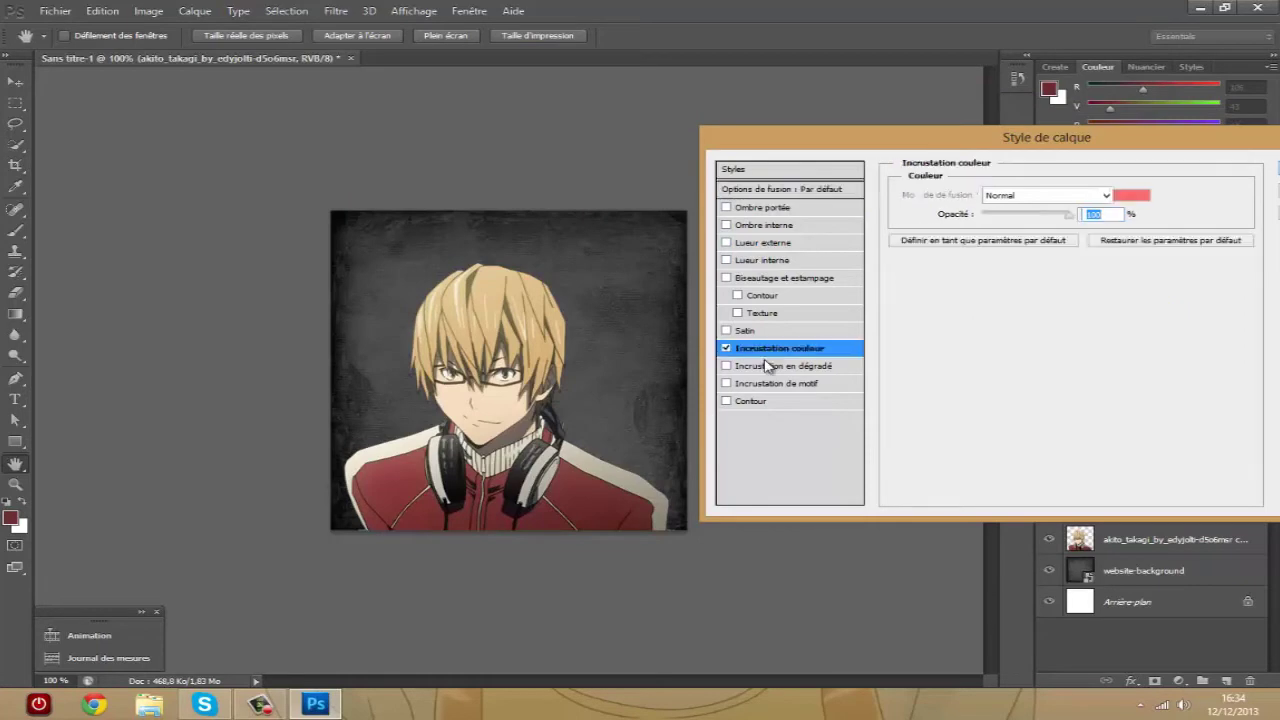
pyautogui.moveTo(1019, 140); pyautogui.dragTo(896, 65)
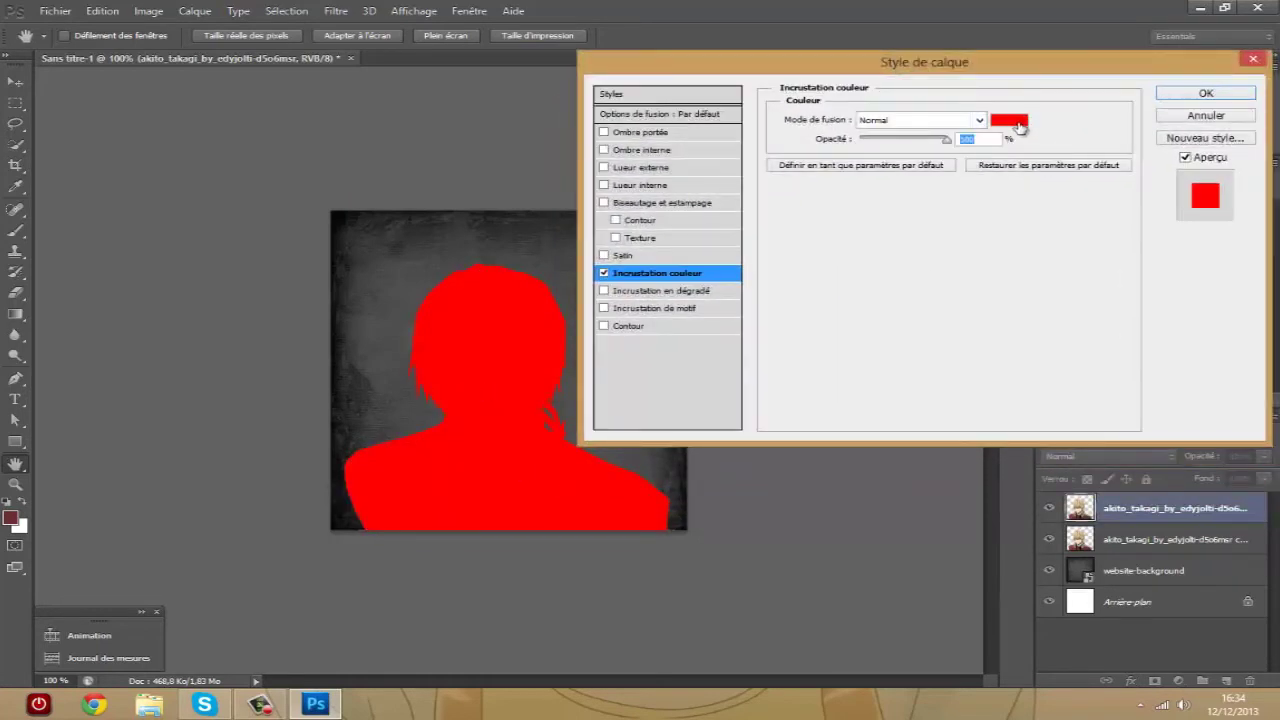
pyautogui.click(1017, 121)
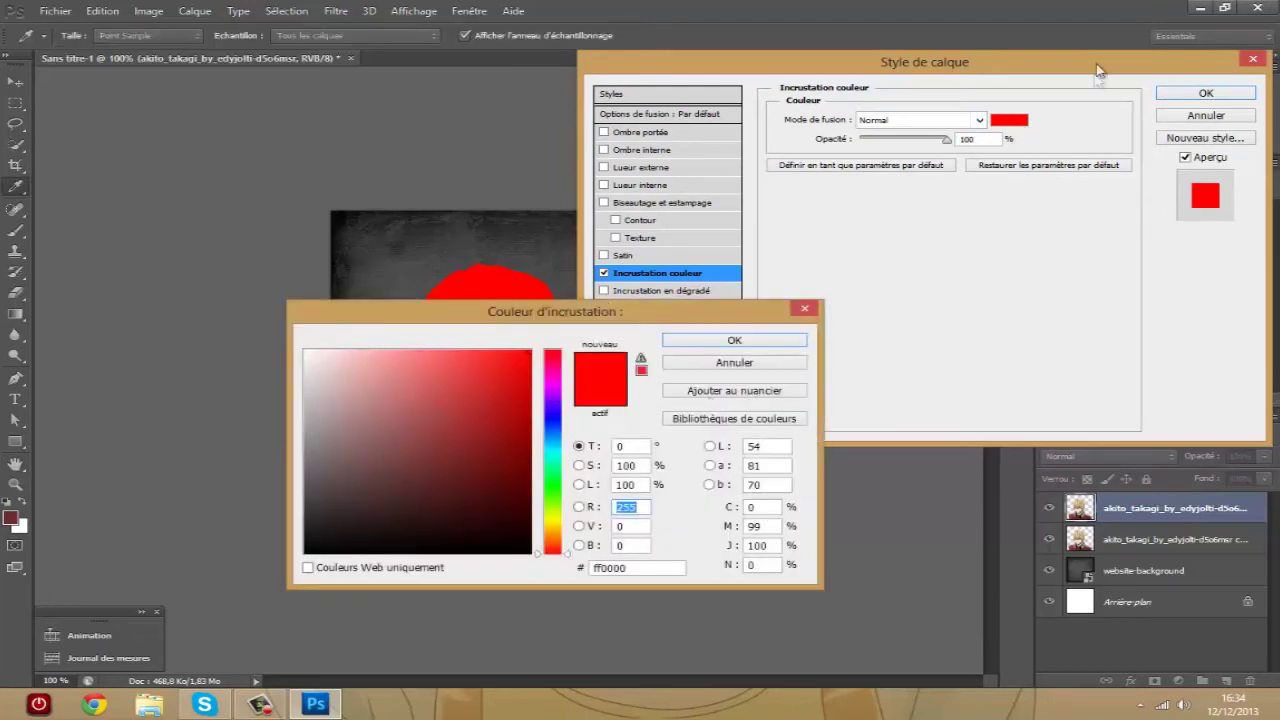
pyautogui.click(770, 364)
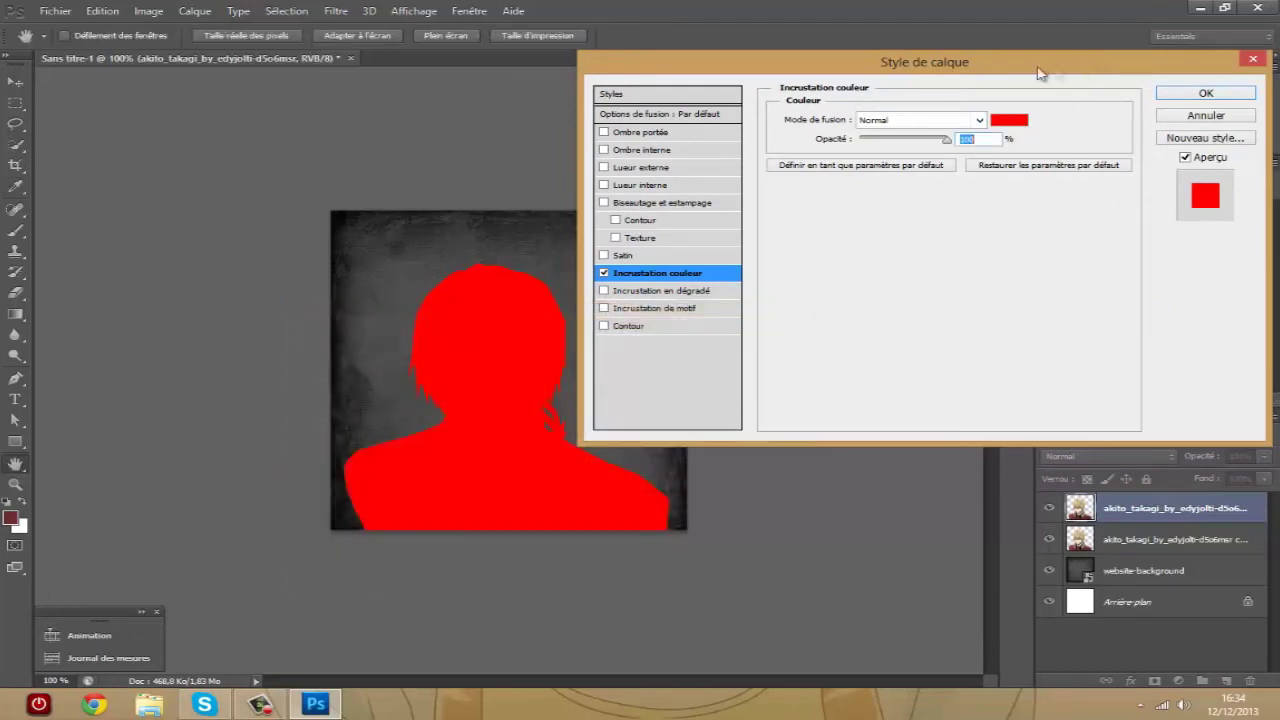
pyautogui.moveTo(1086, 68); pyautogui.dragTo(576, 18)
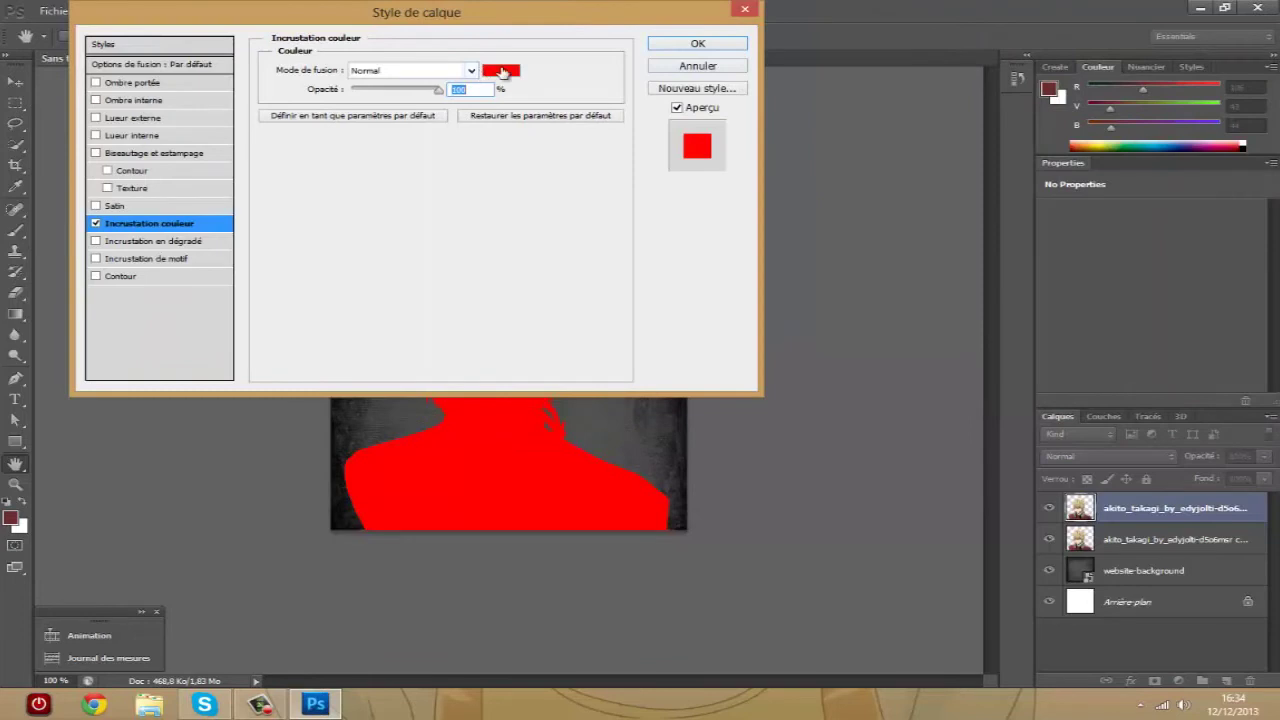
# Step: Set the overlay to dark red 6a2b2c, apply it, and move the layer beneath the copy
pyautogui.click(502, 70)
pyautogui.moveTo(502, 378)
pyautogui.mouseDown()
pyautogui.moveTo(425, 352)
pyautogui.moveTo(508, 352)
pyautogui.mouseUp()
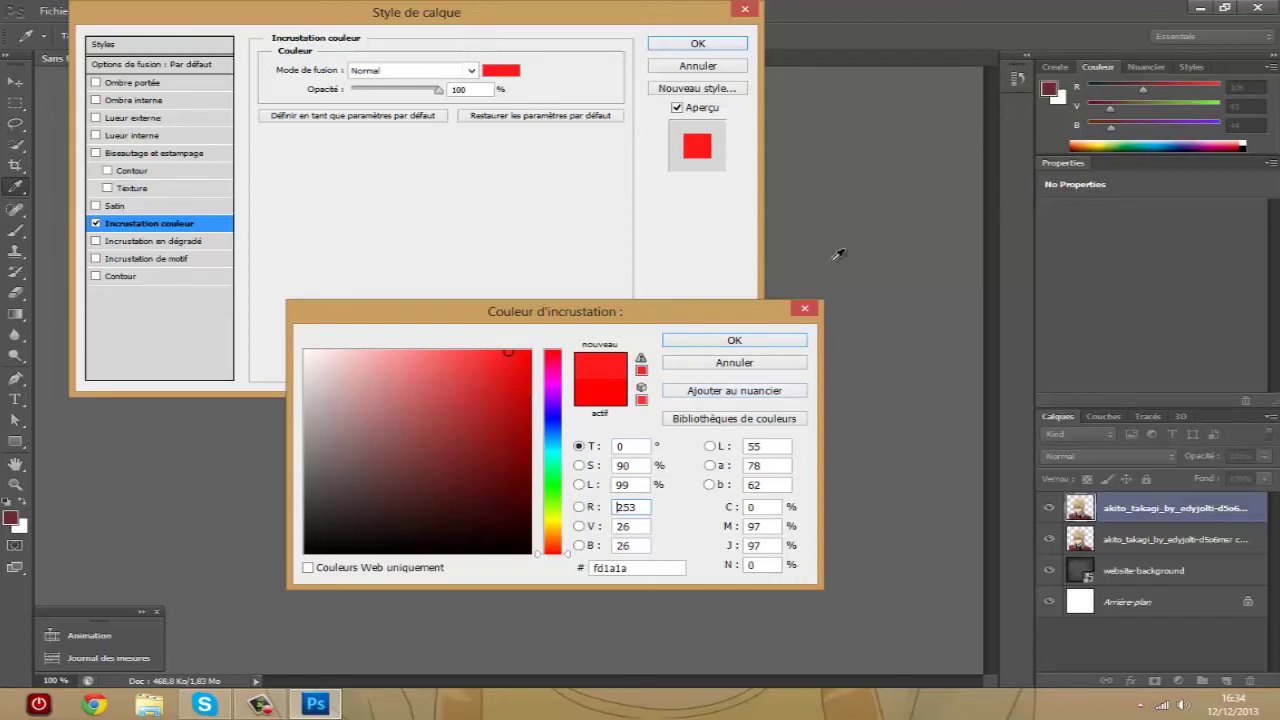
pyautogui.click(1049, 86)
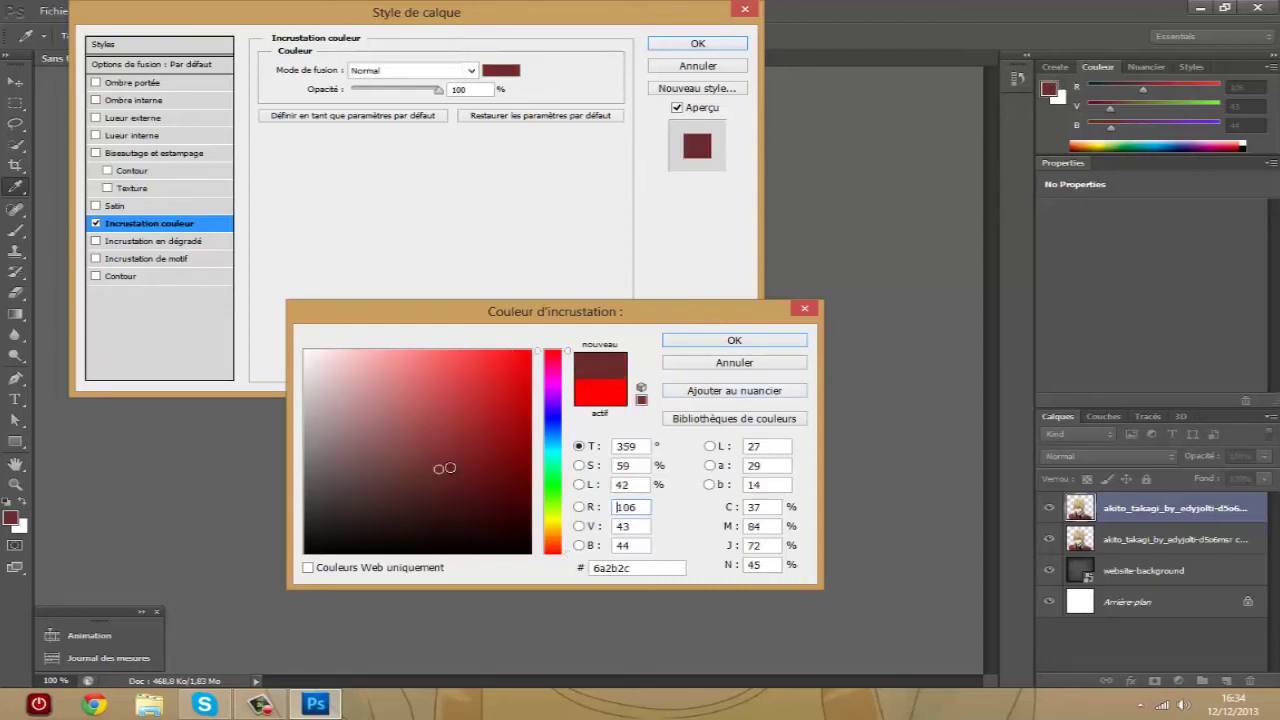
pyautogui.click(702, 341)
pyautogui.moveTo(518, 19)
pyautogui.mouseDown()
pyautogui.moveTo(872, 100)
pyautogui.moveTo(1090, 57)
pyautogui.mouseUp()
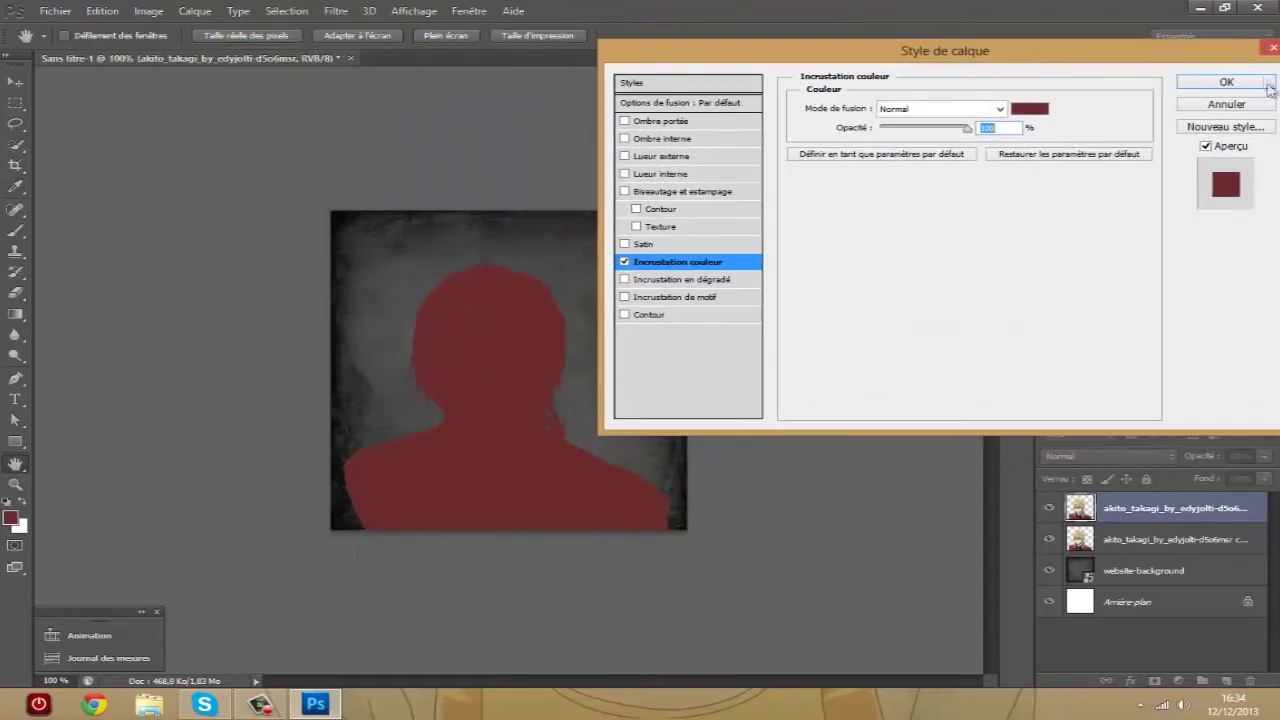
pyautogui.click(1226, 84)
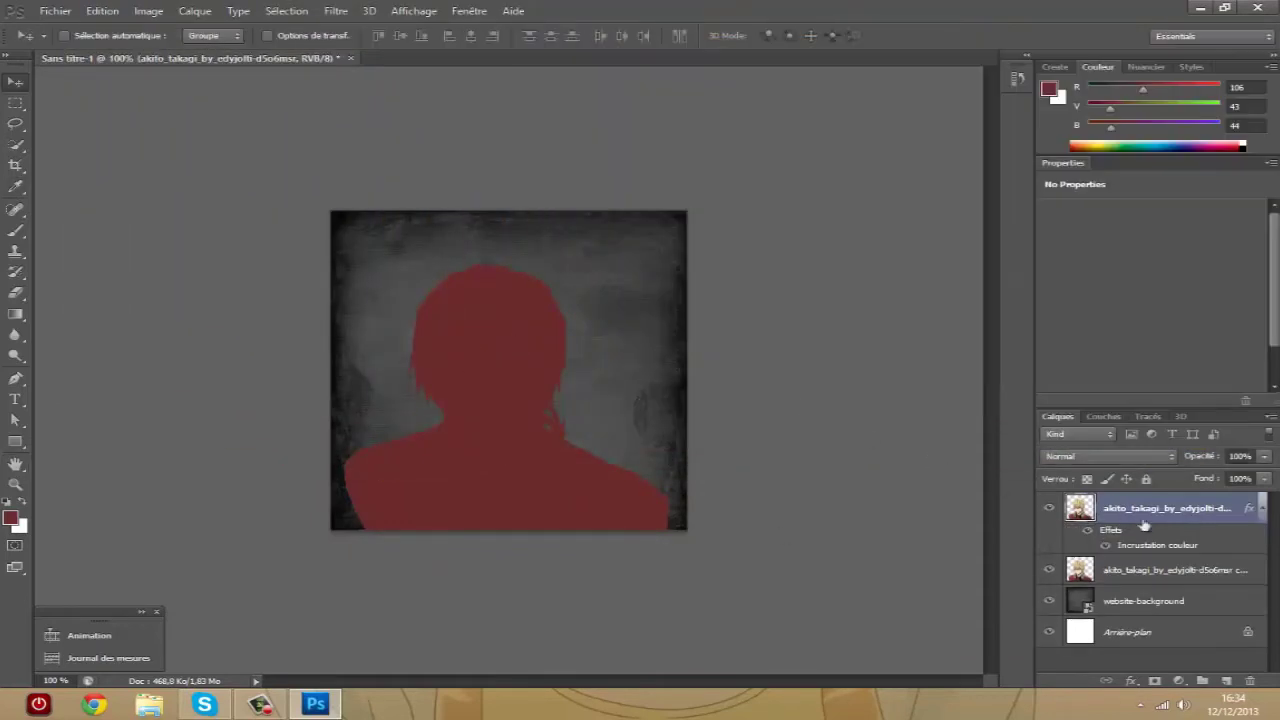
pyautogui.moveTo(1155, 510); pyautogui.dragTo(1166, 590)
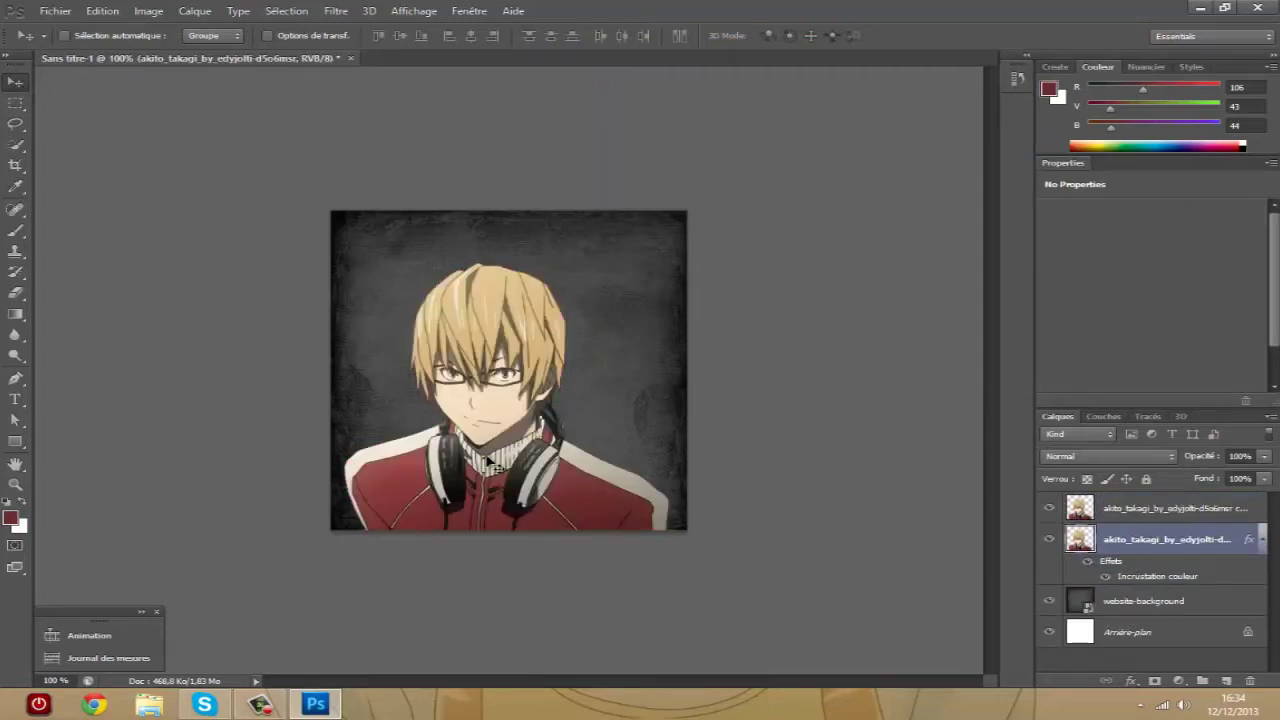
pyautogui.moveTo(490, 458); pyautogui.dragTo(502, 466)
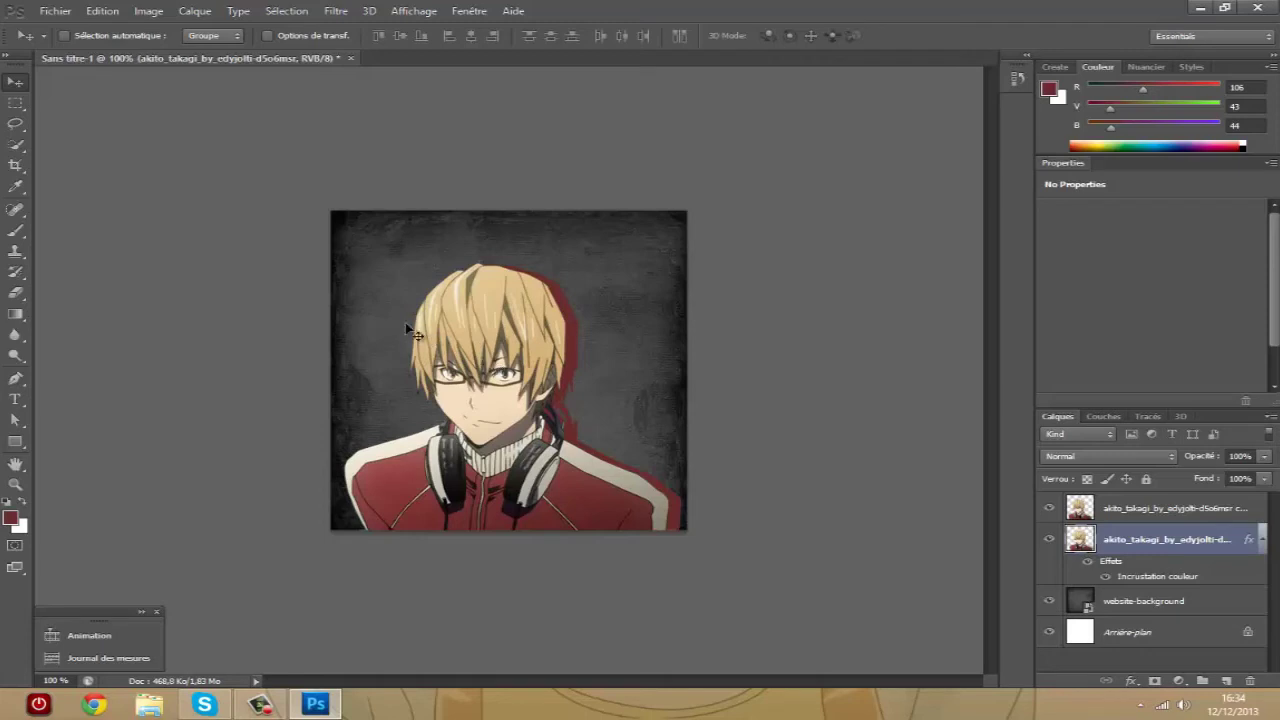
pyautogui.click(1117, 513)
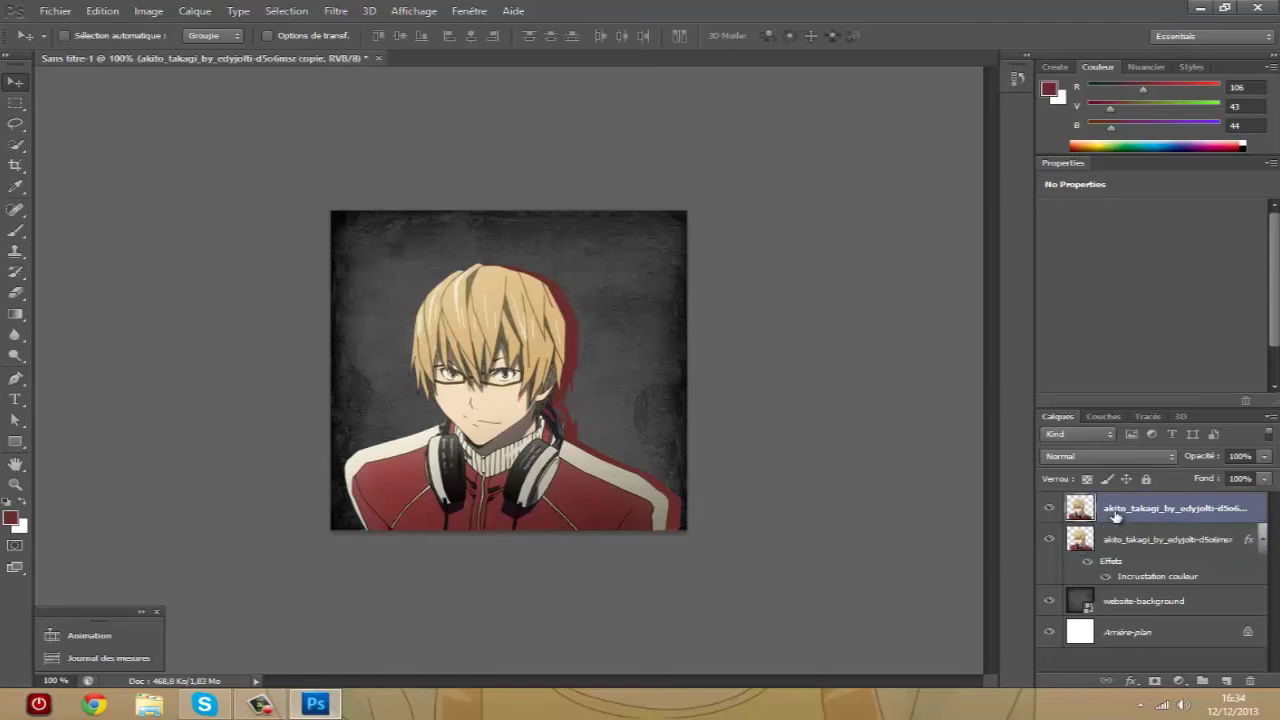
pyautogui.moveTo(1117, 513); pyautogui.dragTo(1080, 503)
pyautogui.click(17, 378)
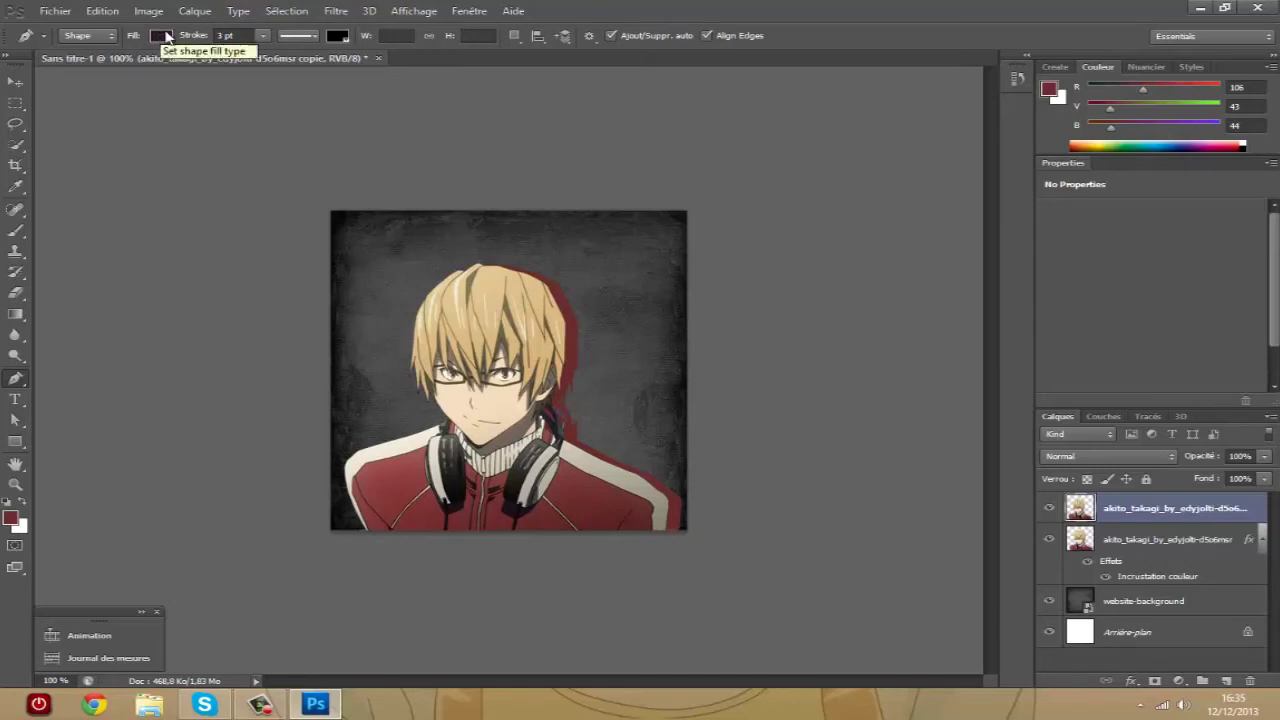
# Step: Set the shape fill to dark red and draw a first straight shape path
pyautogui.click(161, 36)
pyautogui.click(75, 106)
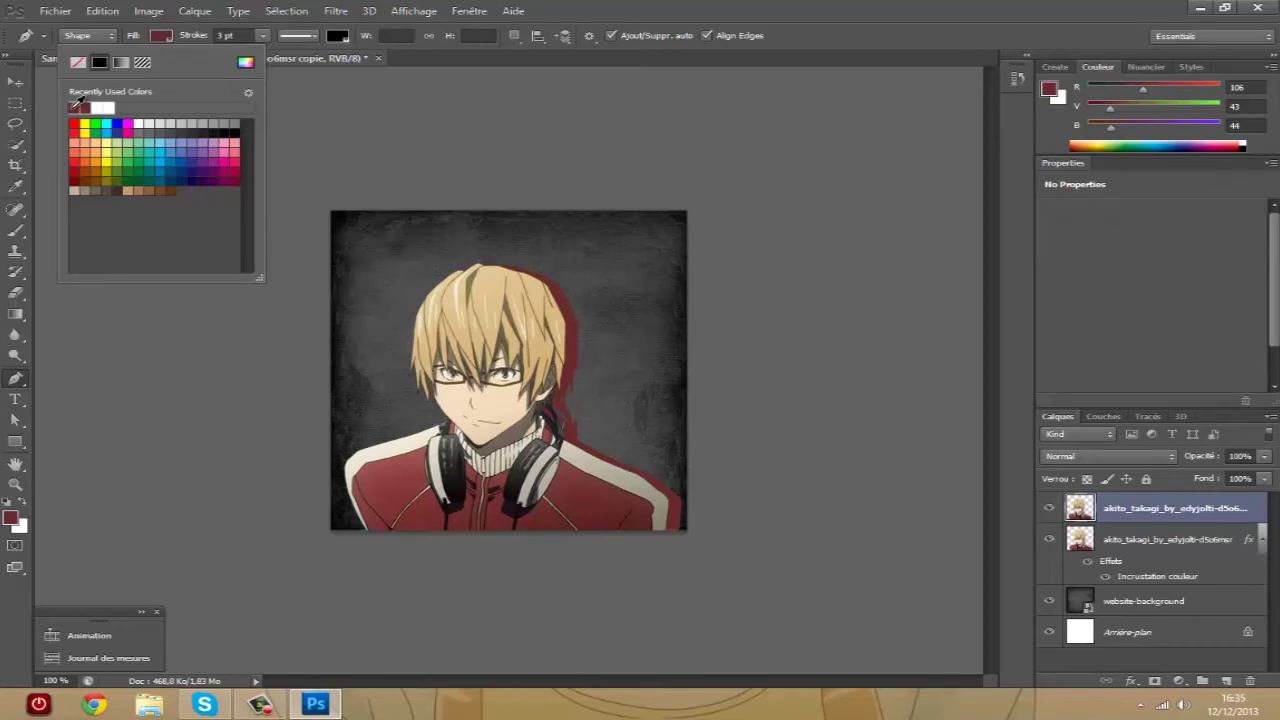
pyautogui.click(313, 57)
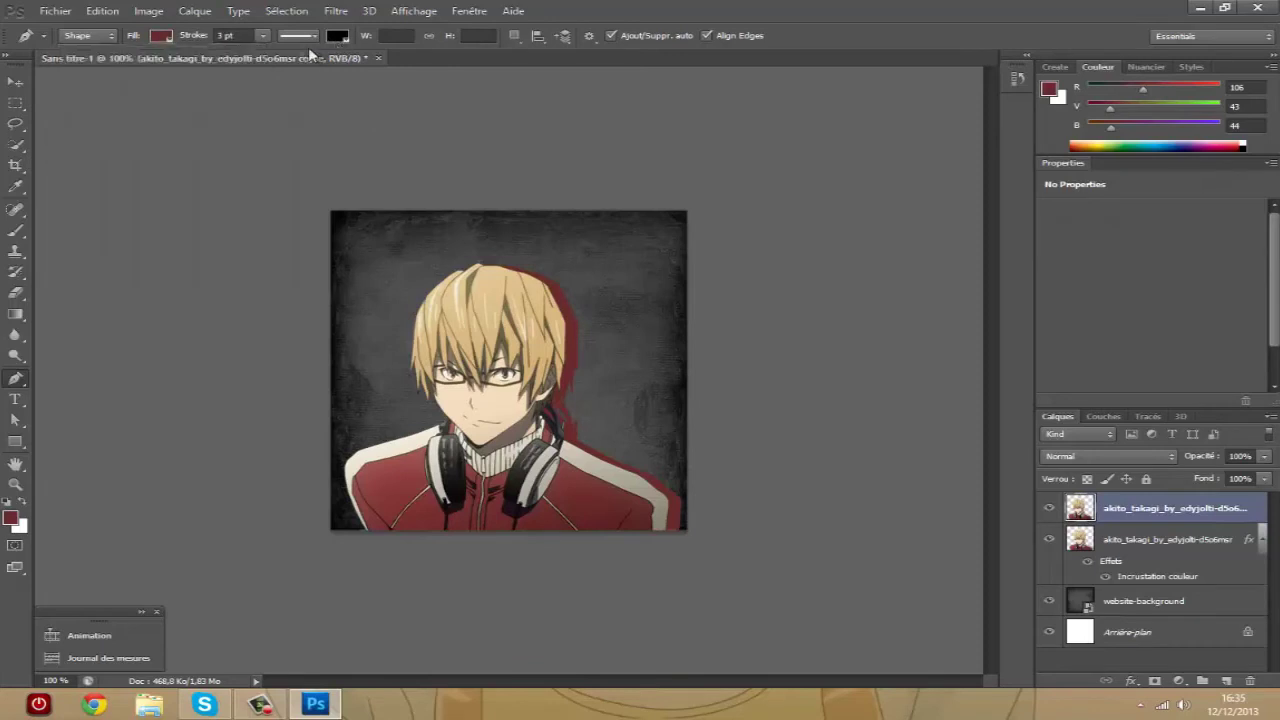
pyautogui.click(316, 521)
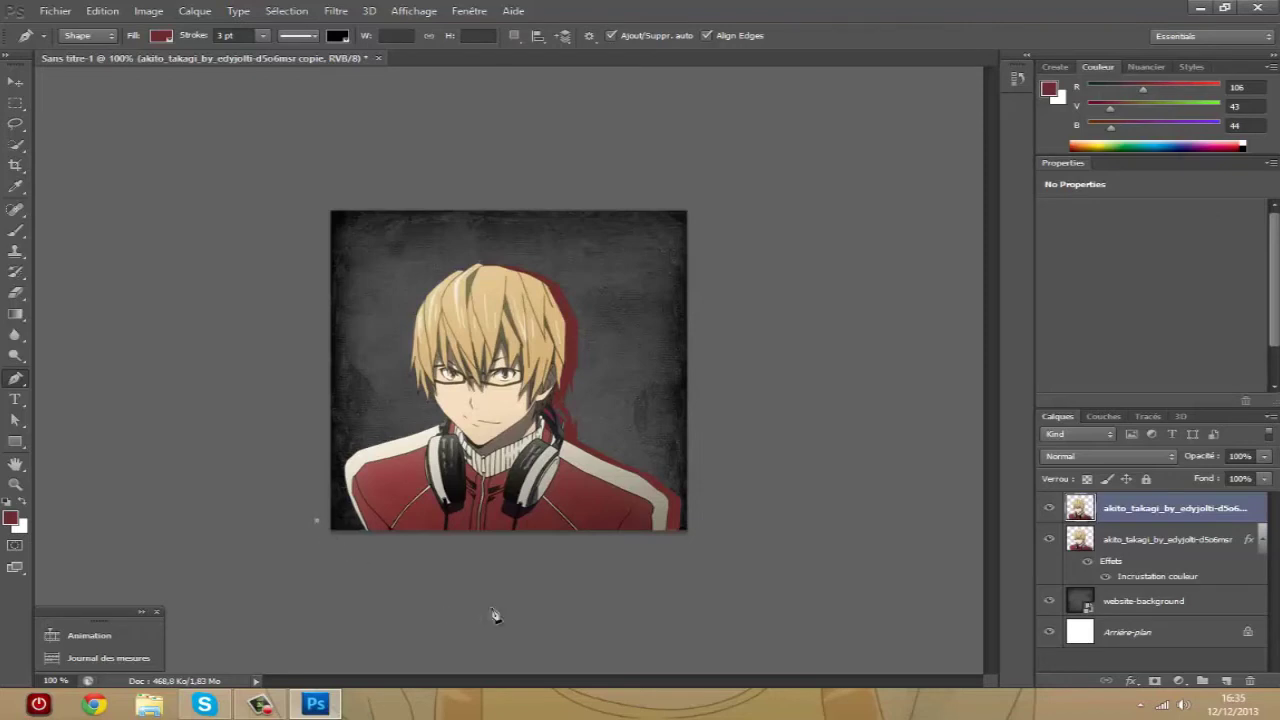
pyautogui.click(731, 461)
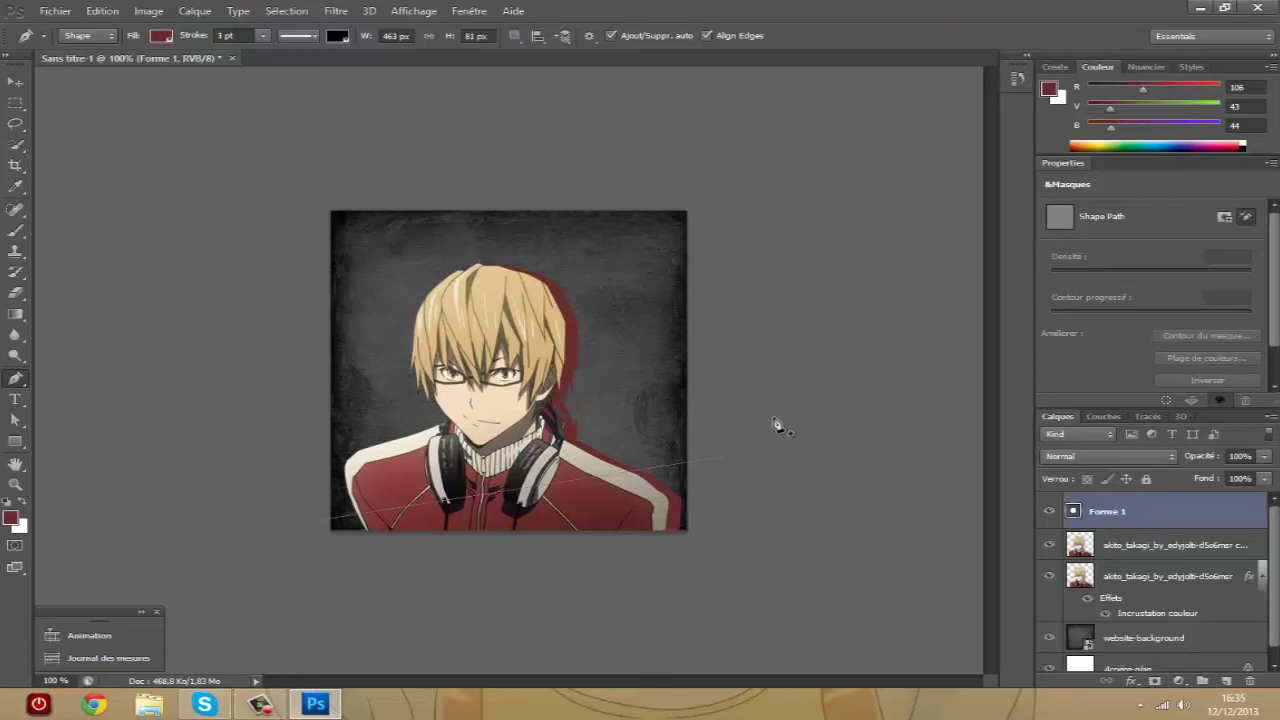
pyautogui.press('Return')
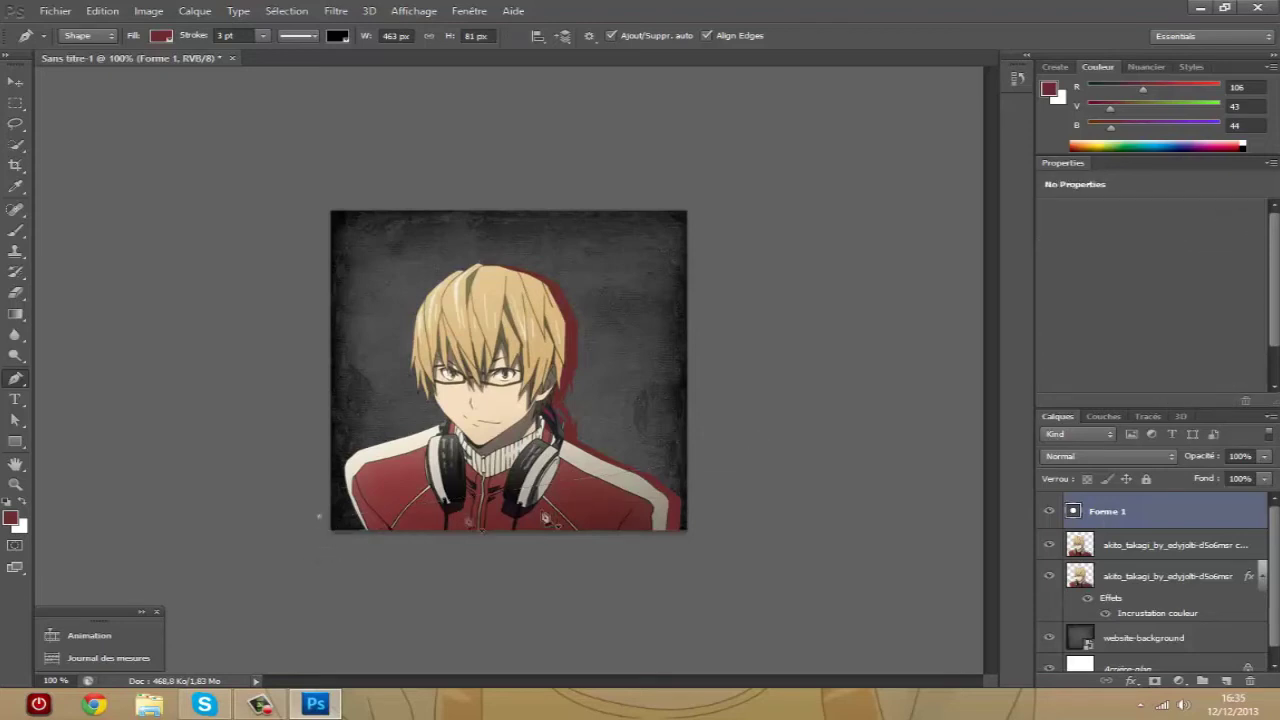
# Step: Draw the curved band shape across the avatar's bottom edge
pyautogui.click(319, 516)
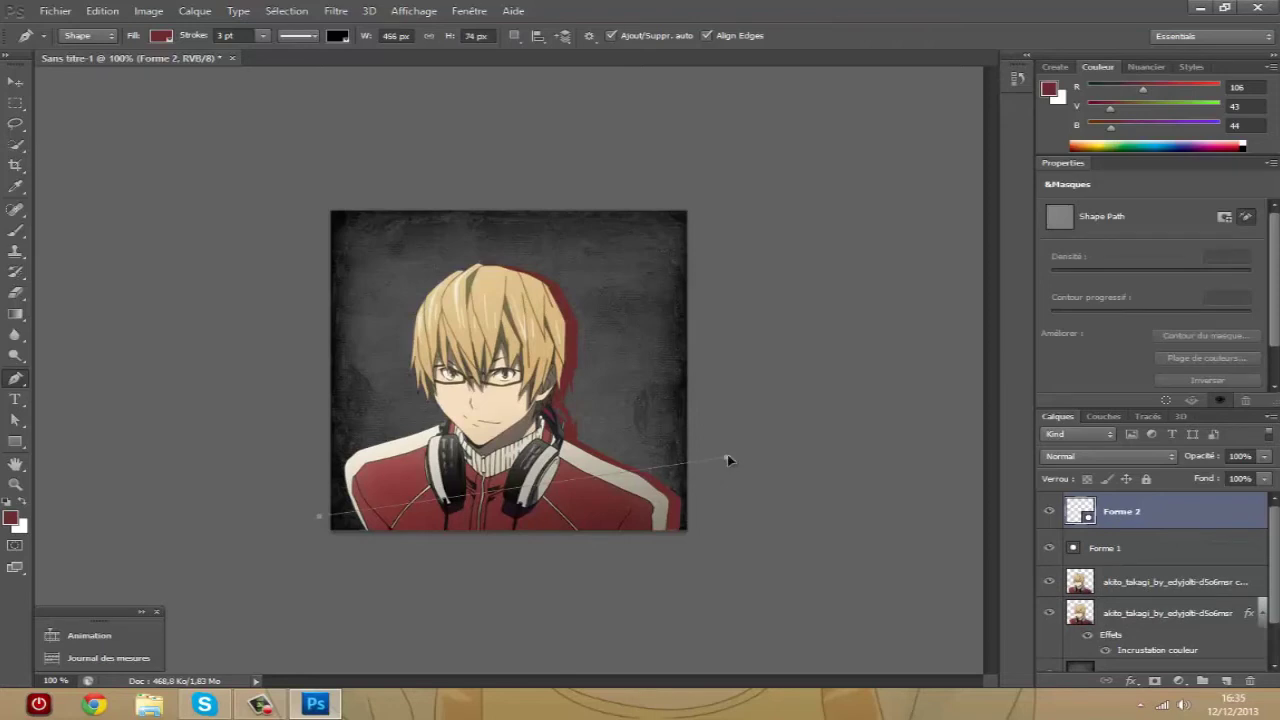
pyautogui.moveTo(753, 454)
pyautogui.mouseDown()
pyautogui.moveTo(794, 415)
pyautogui.moveTo(791, 398)
pyautogui.moveTo(803, 412)
pyautogui.mouseUp()
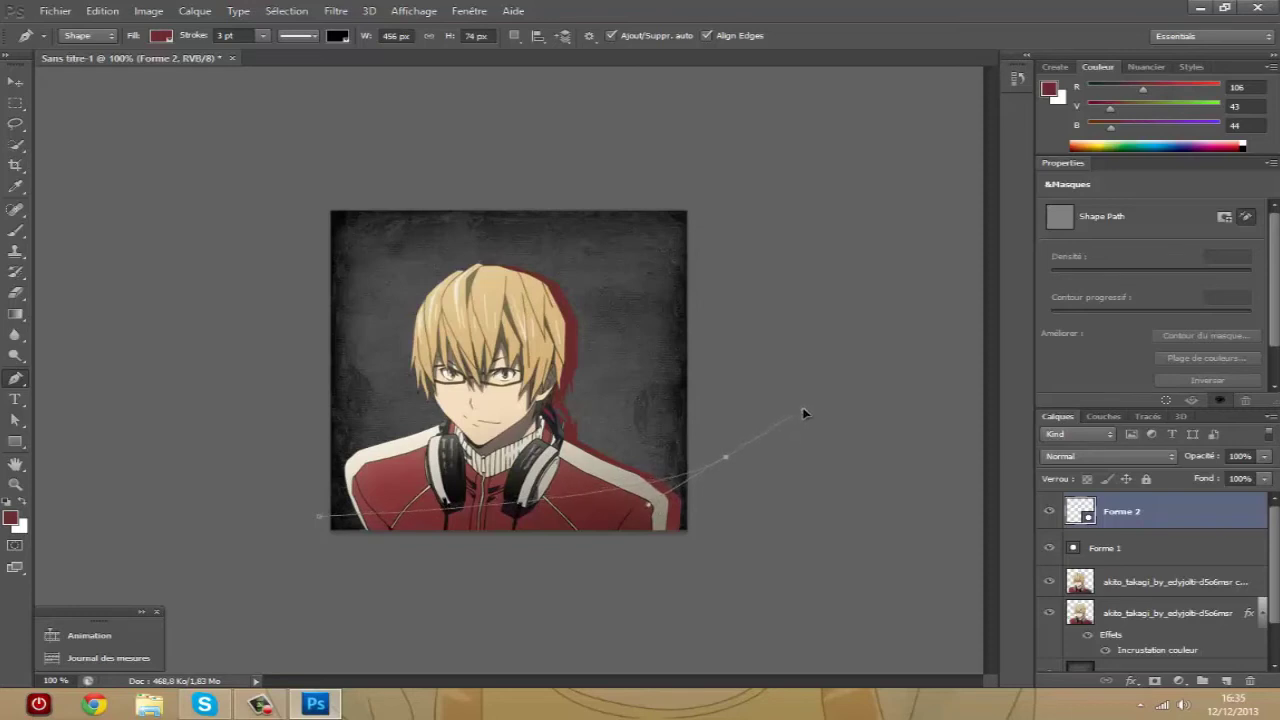
pyautogui.click(788, 604)
pyautogui.click(287, 591)
pyautogui.click(319, 518)
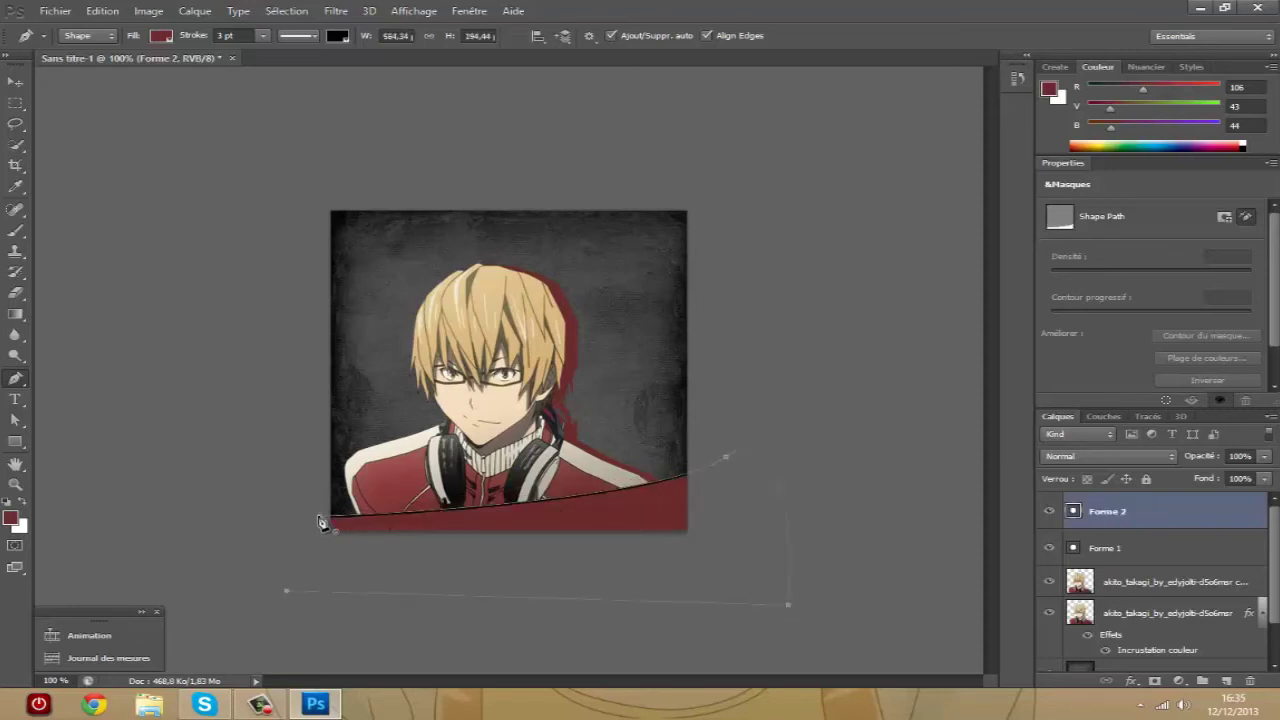
pyautogui.press('Return')
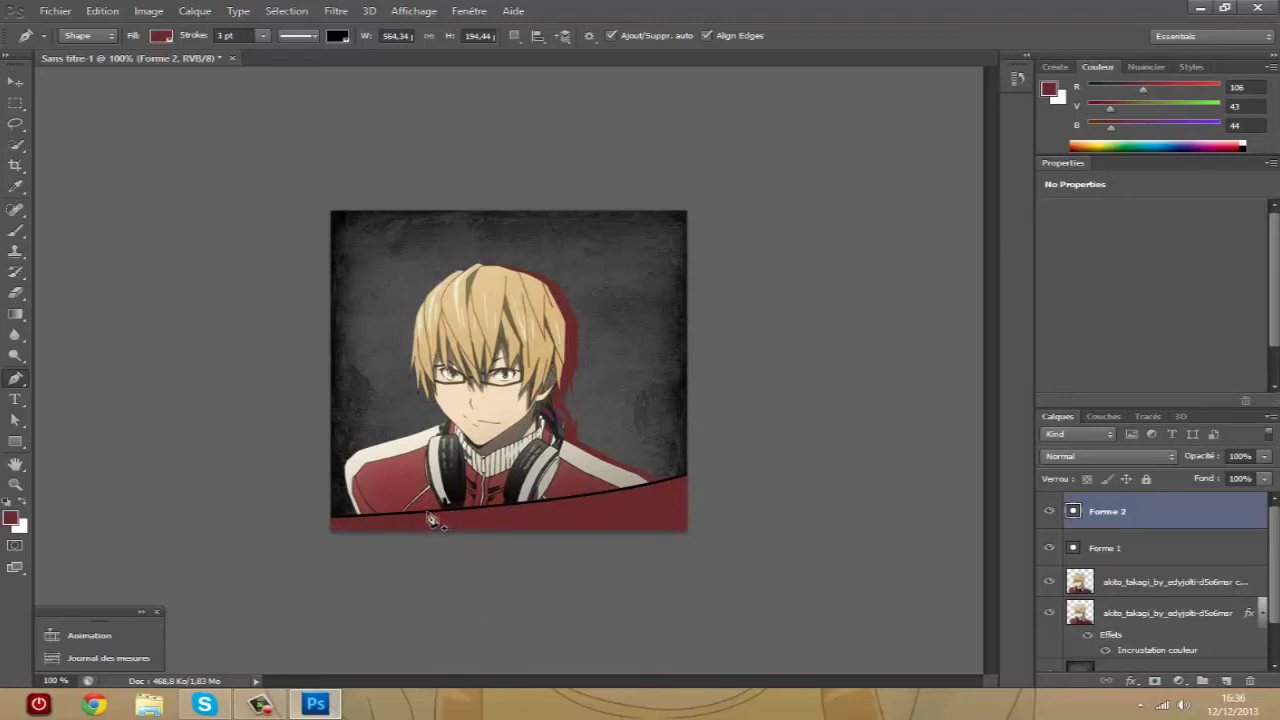
# Step: Give the band a black outline and remove the stray Forme 1 layer
pyautogui.click(336, 37)
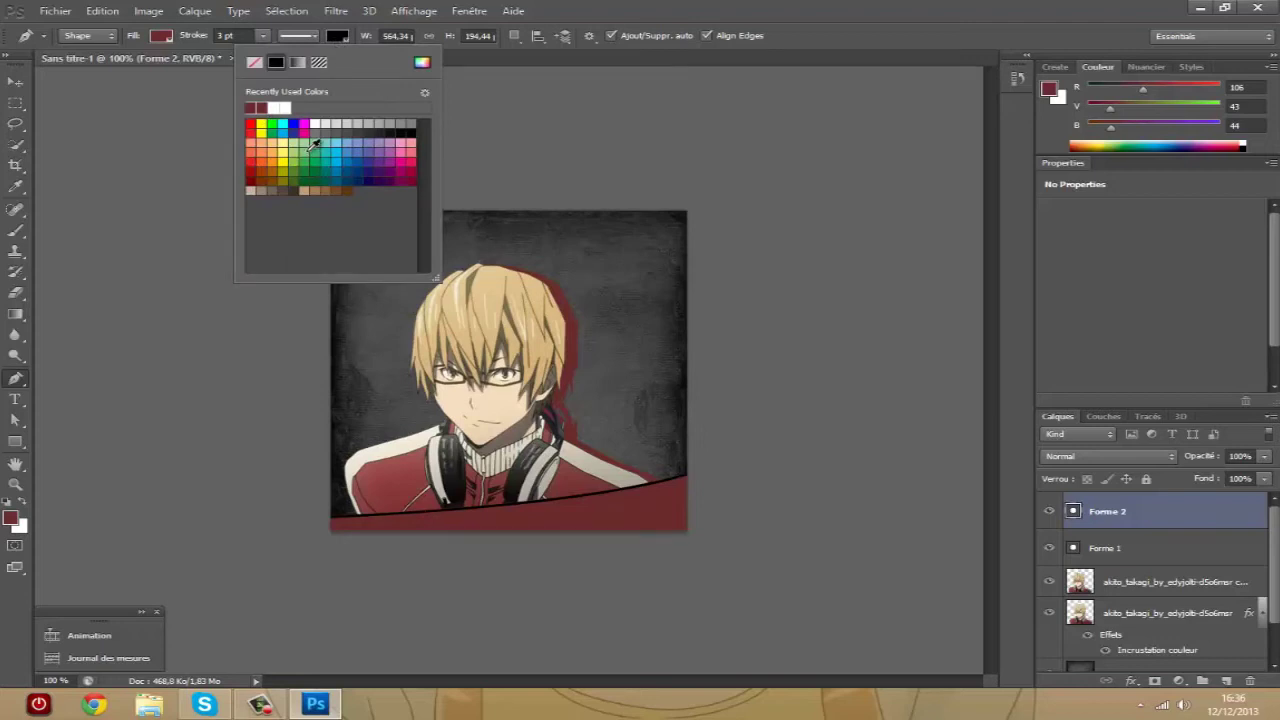
pyautogui.click(317, 123)
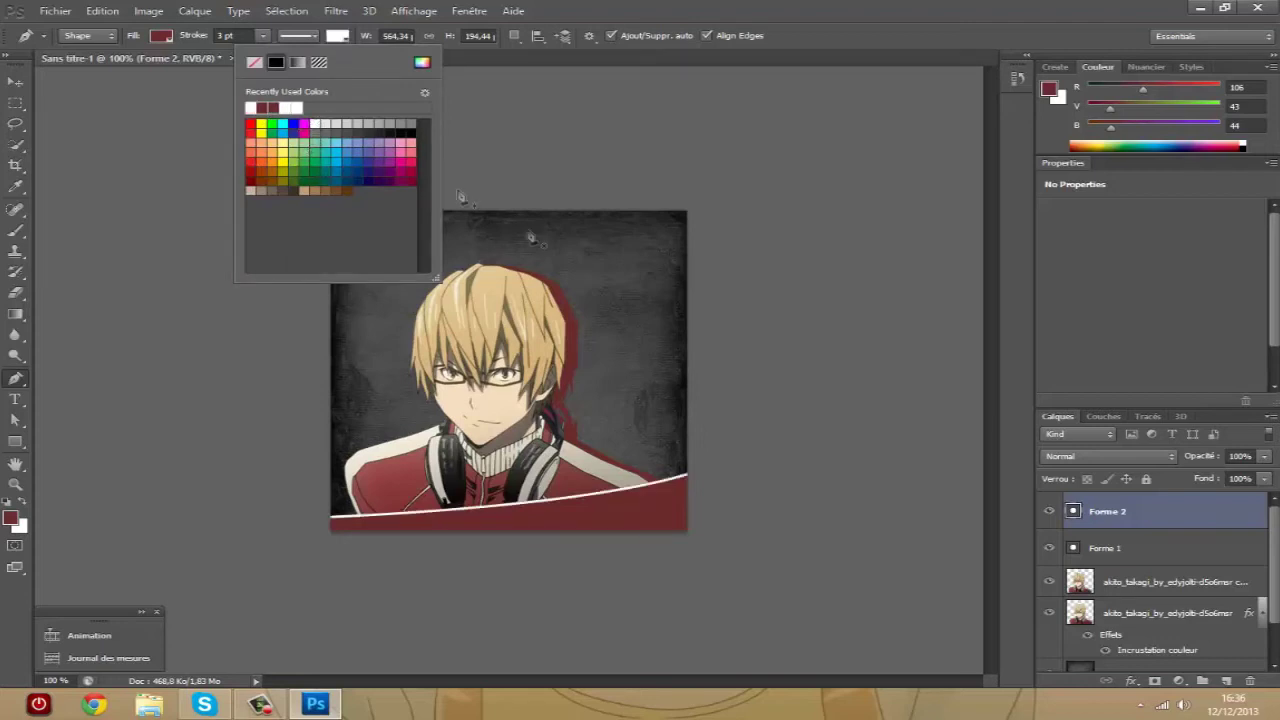
pyautogui.click(411, 133)
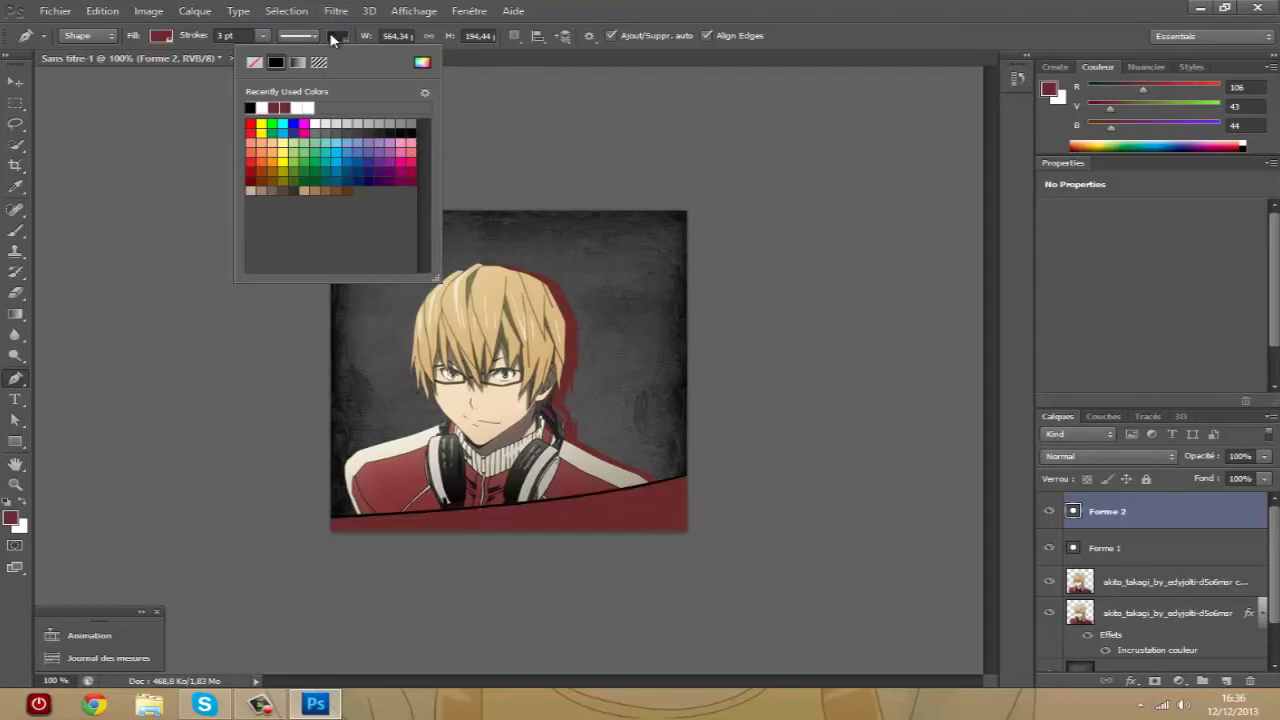
pyautogui.click(336, 37)
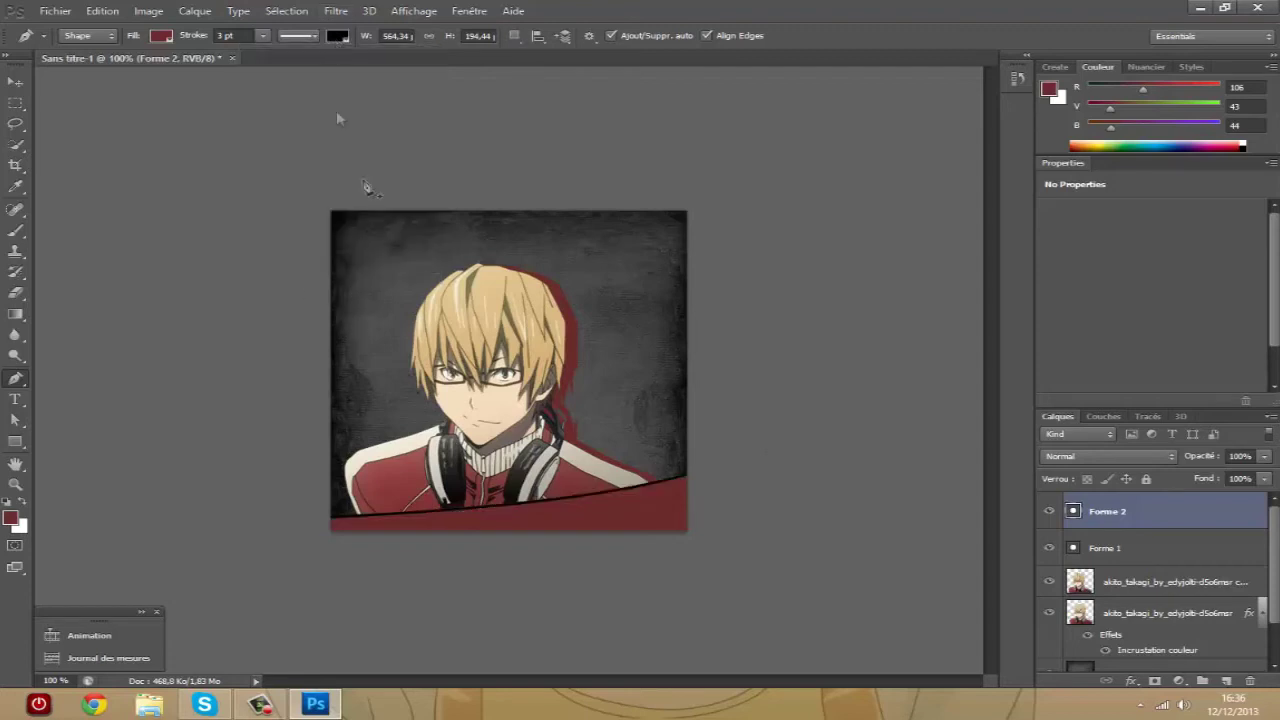
pyautogui.click(1135, 550)
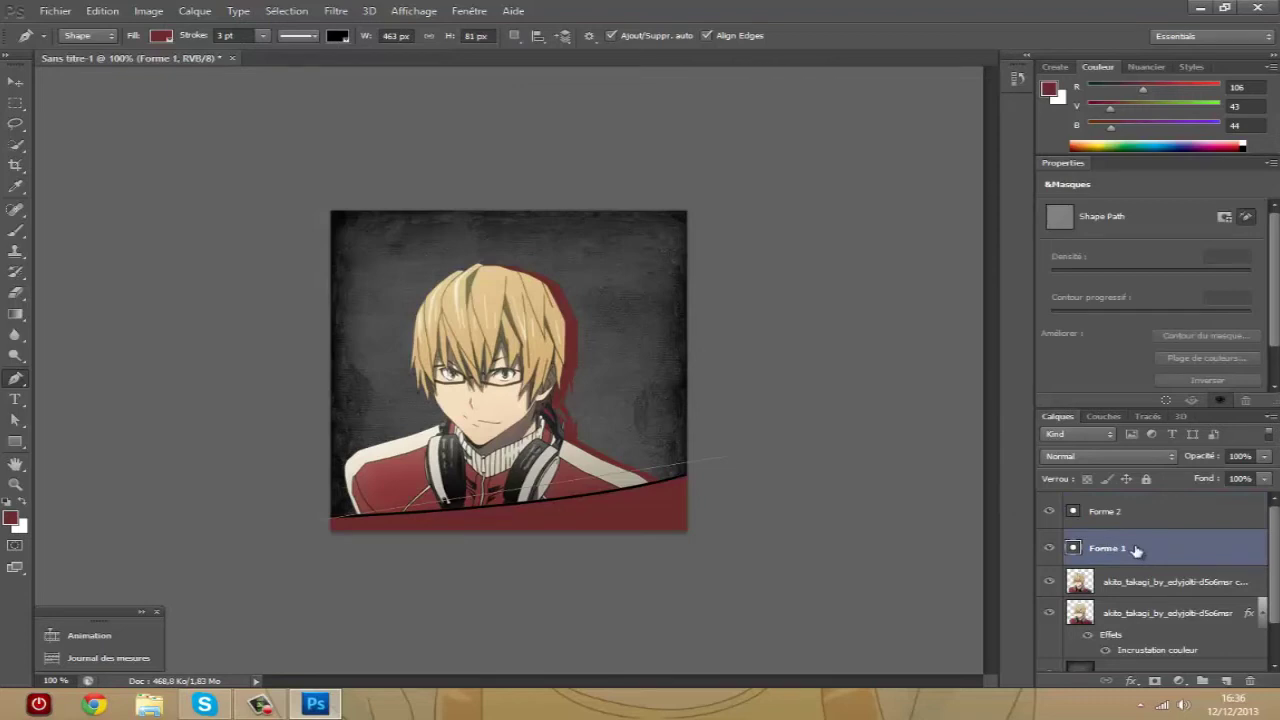
pyautogui.hotkey('ctrl', 'e')
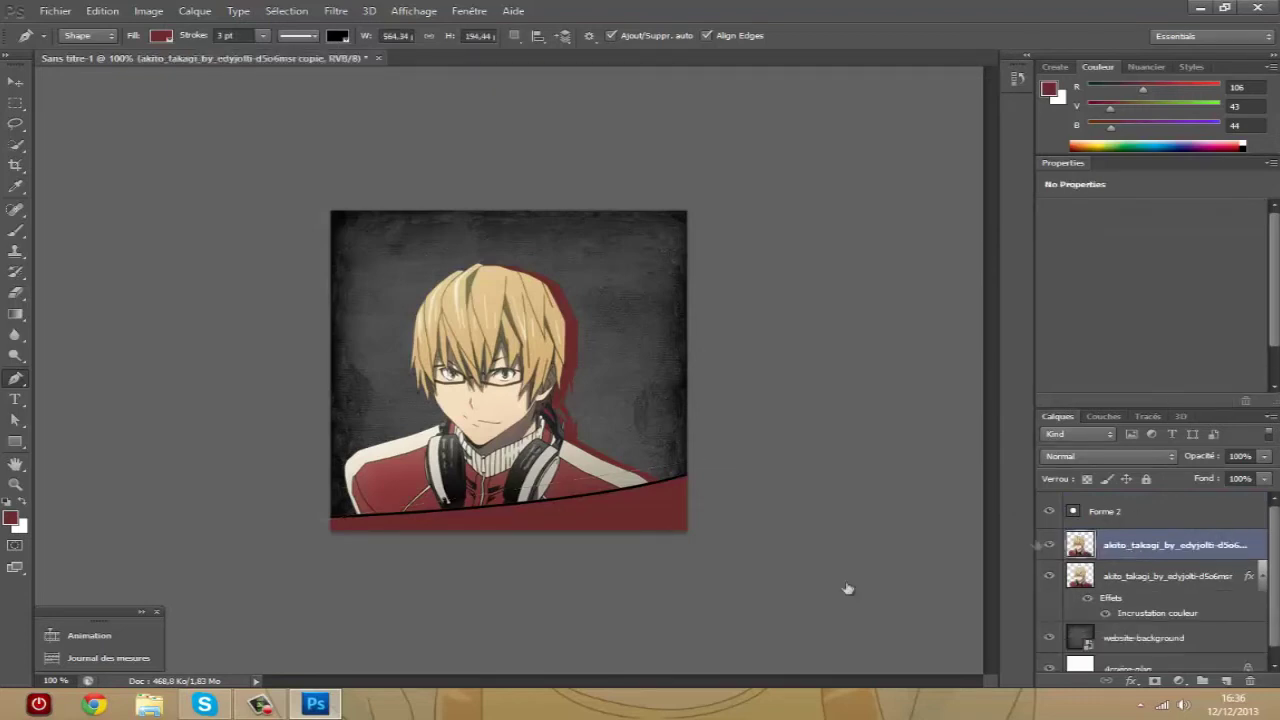
pyautogui.click(1105, 514)
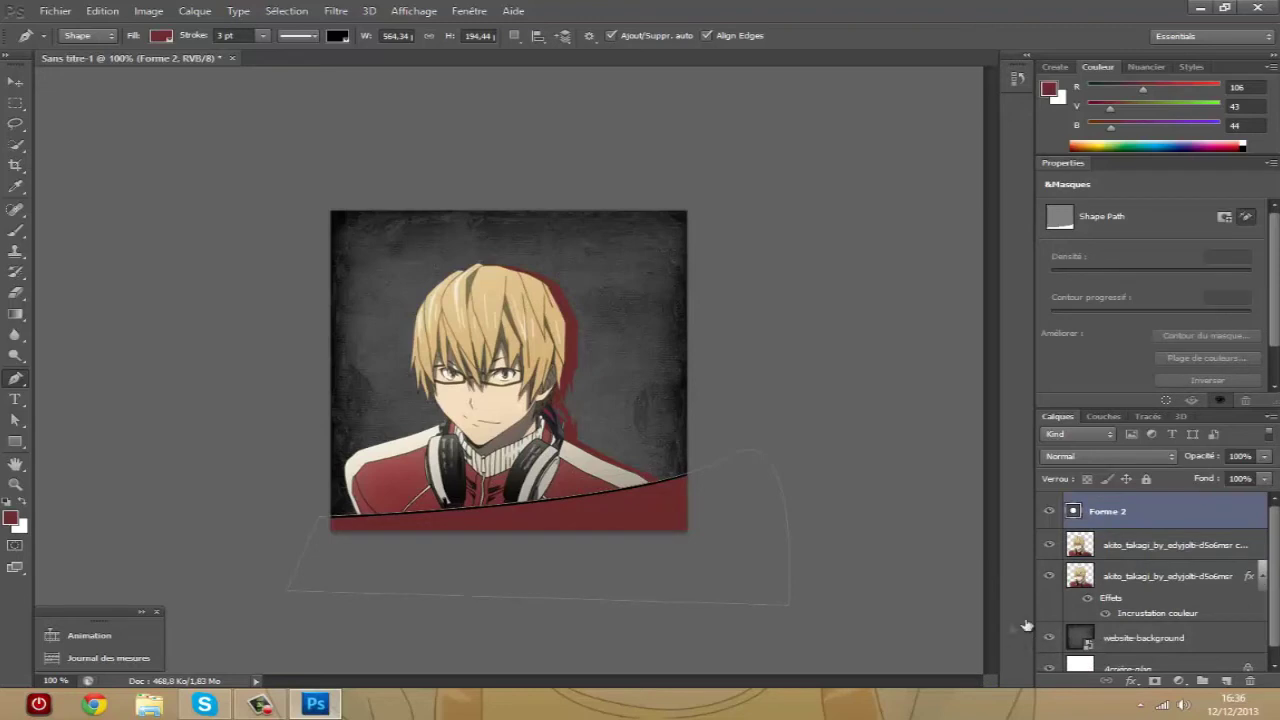
pyautogui.rightClick(1172, 515)
# Step: Add an inner shadow of size 10, with adjusted distance, to the Forme 2 band
pyautogui.click(960, 154)
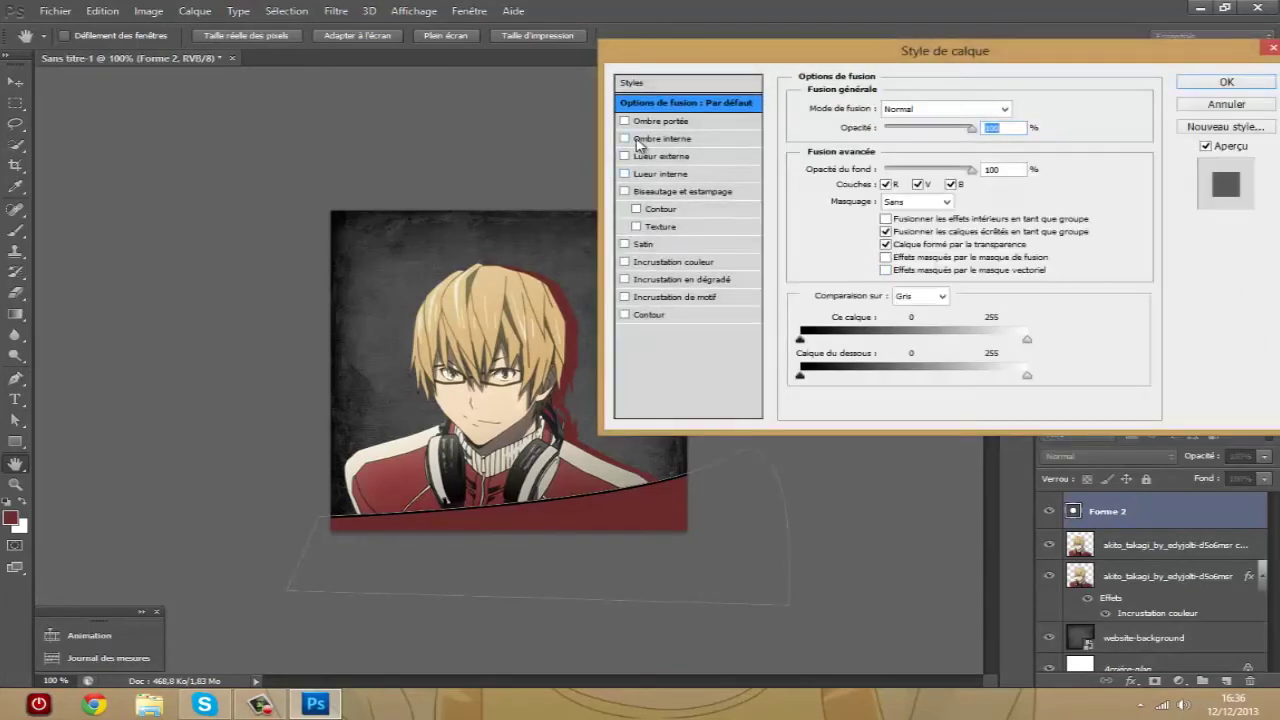
pyautogui.click(637, 139)
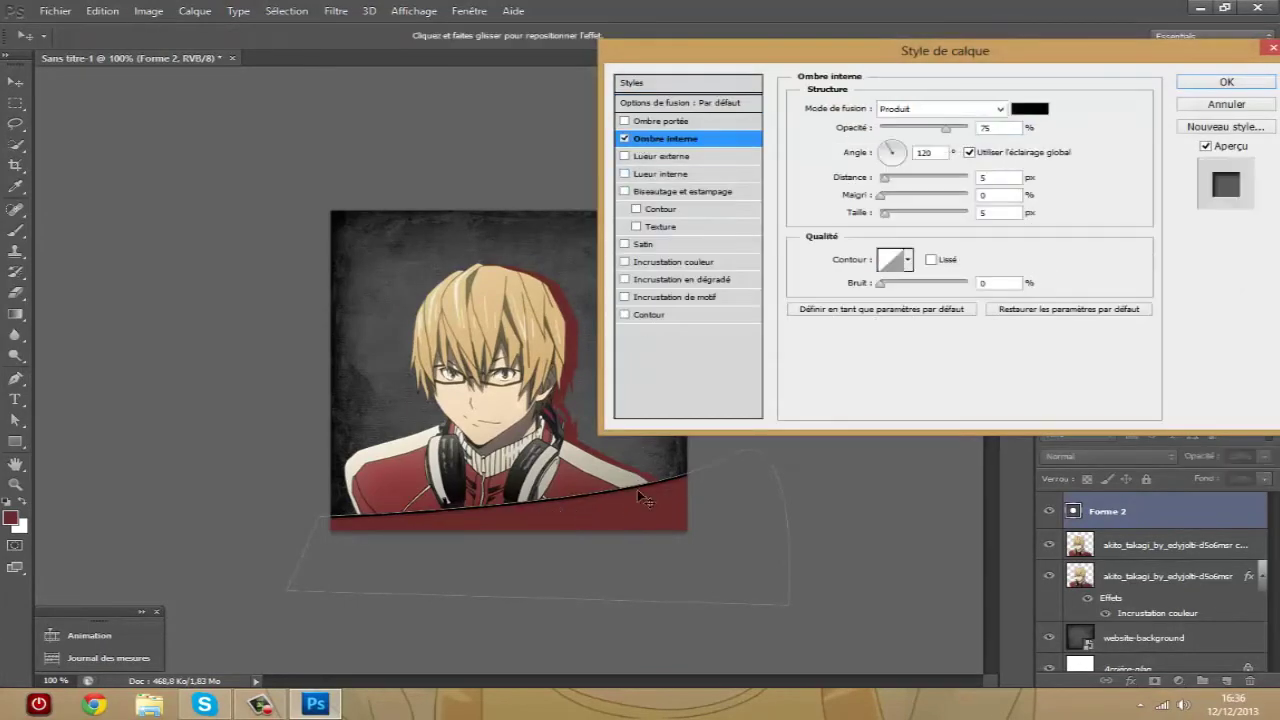
pyautogui.click(885, 214)
pyautogui.moveTo(884, 213); pyautogui.dragTo(890, 213)
pyautogui.click(885, 183)
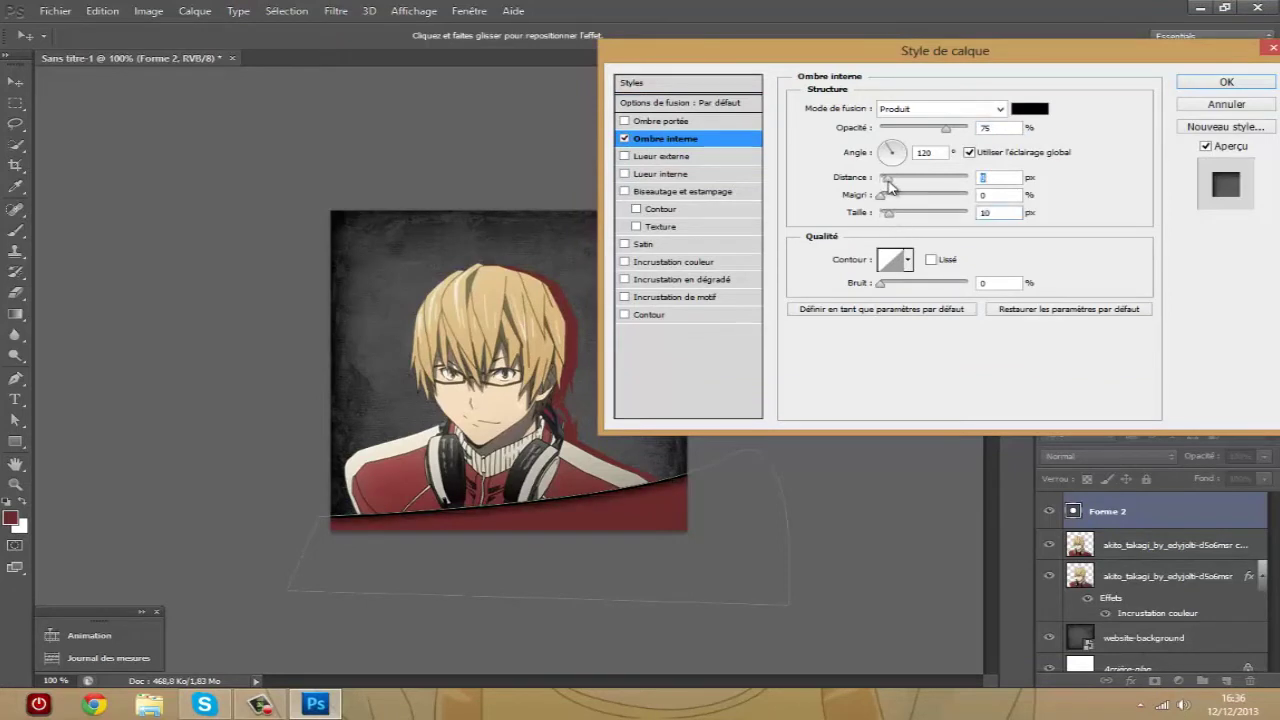
pyautogui.click(1226, 82)
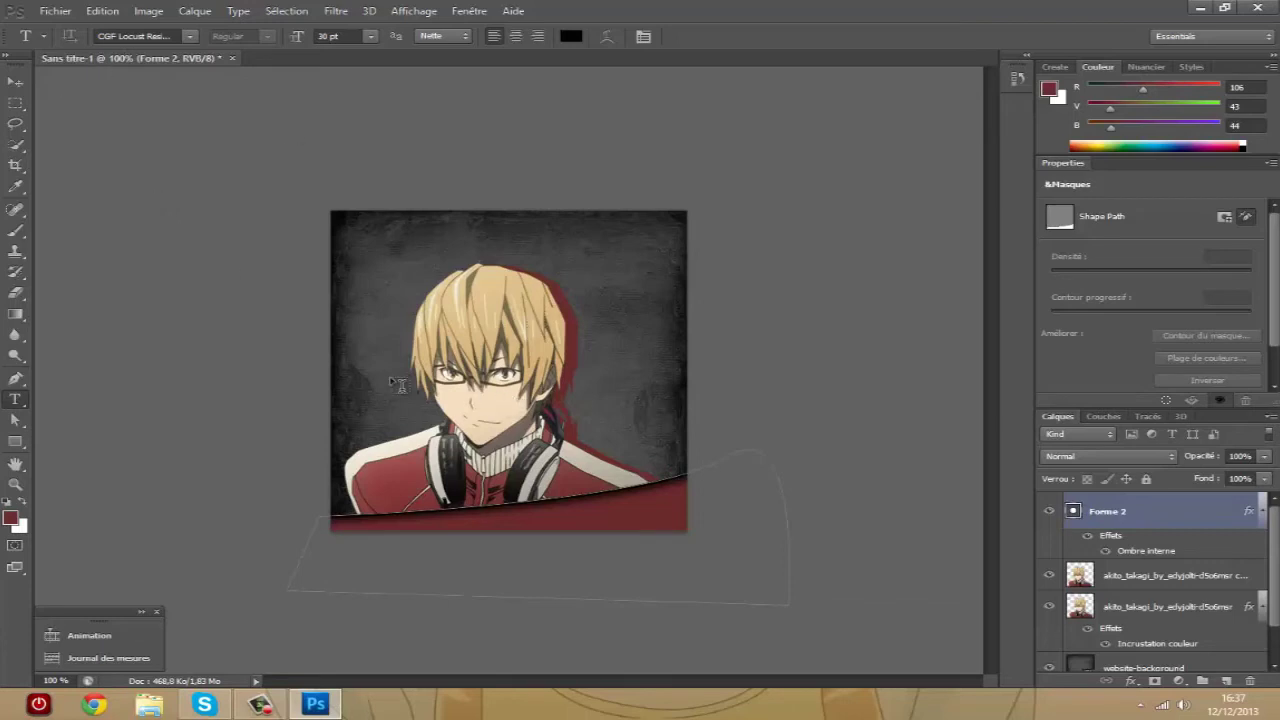
# Step: Set the type to CGF Locust Resistance at 30 pt and confirm the text colour
pyautogui.click(190, 37)
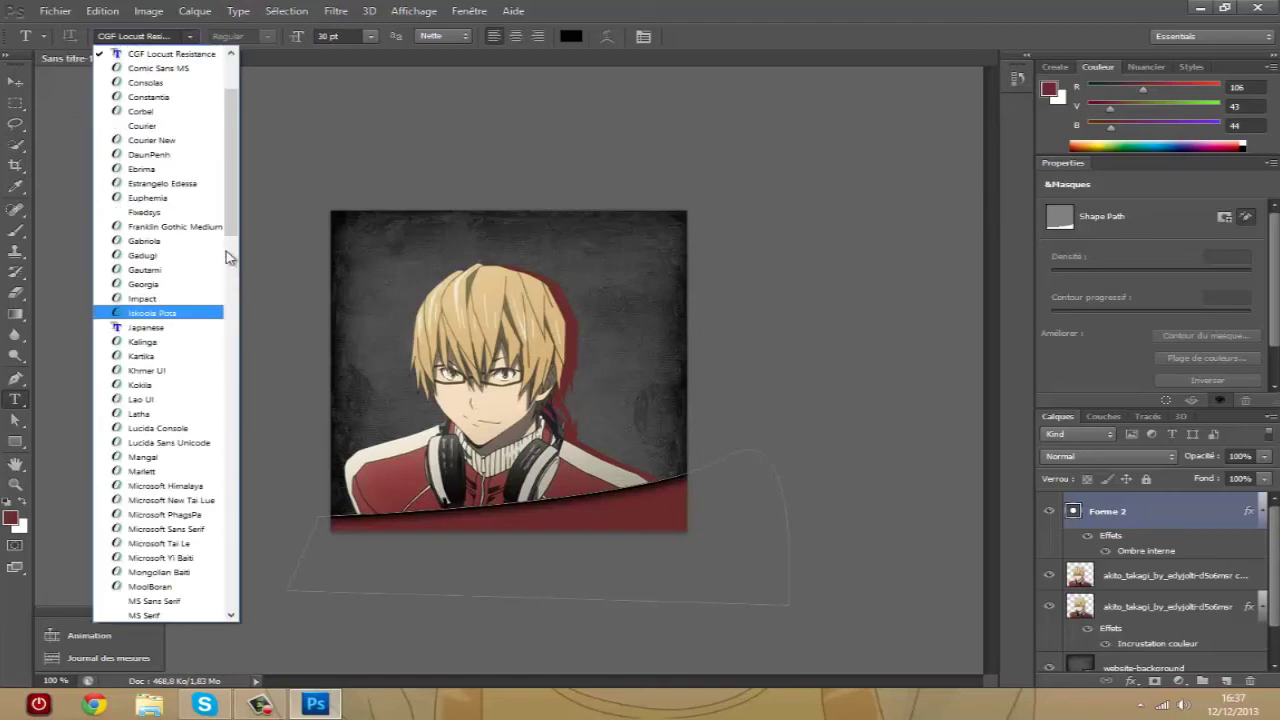
pyautogui.scroll(-5, 232, 255)
pyautogui.scroll(5, 237, 157)
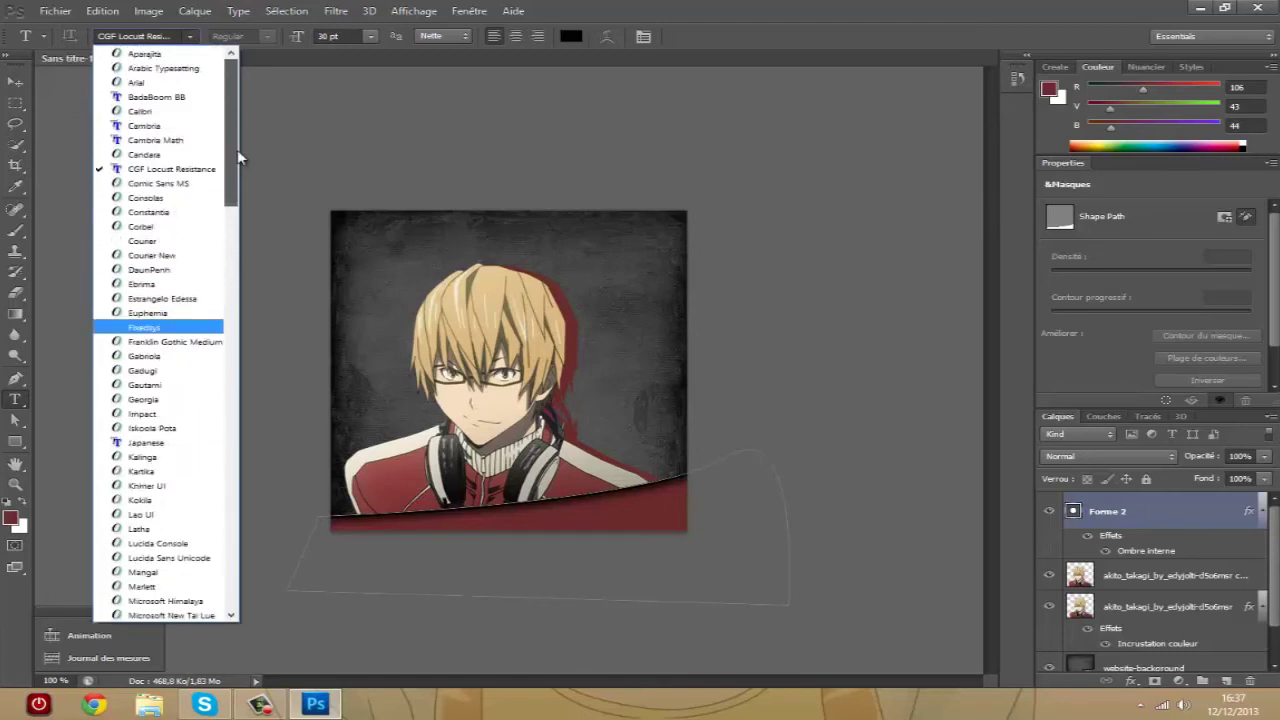
pyautogui.click(175, 169)
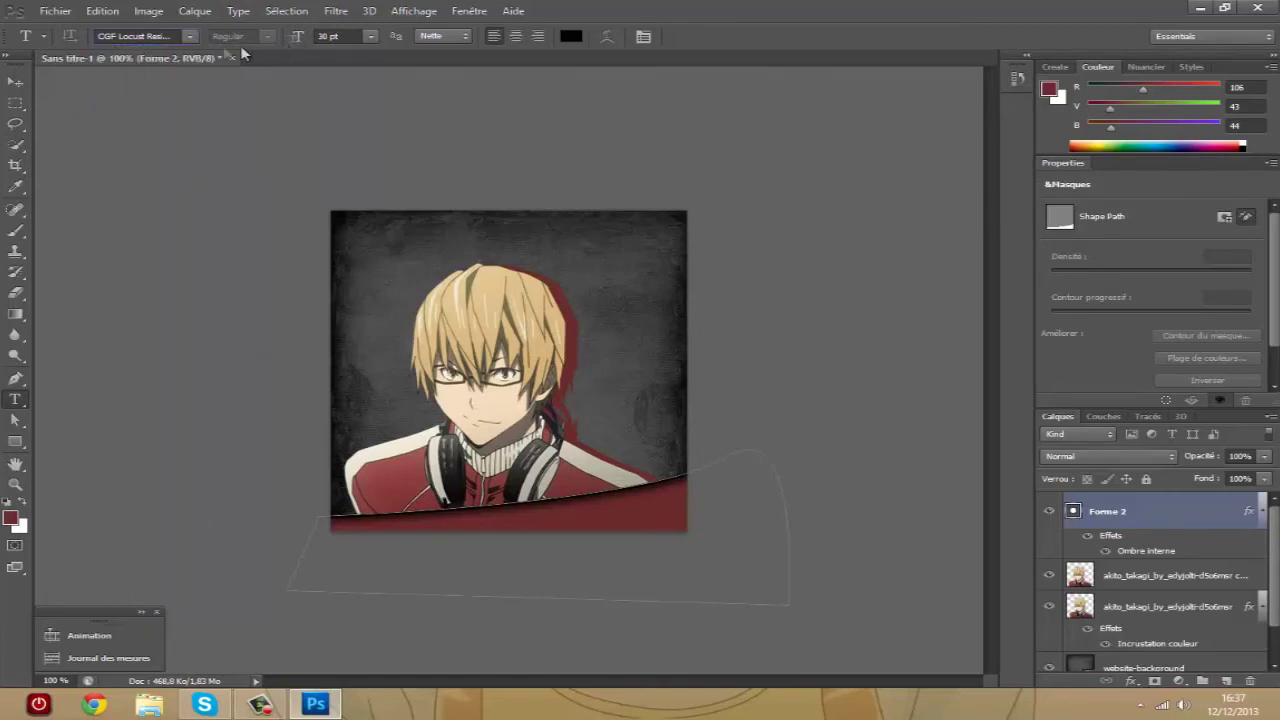
pyautogui.click(373, 37)
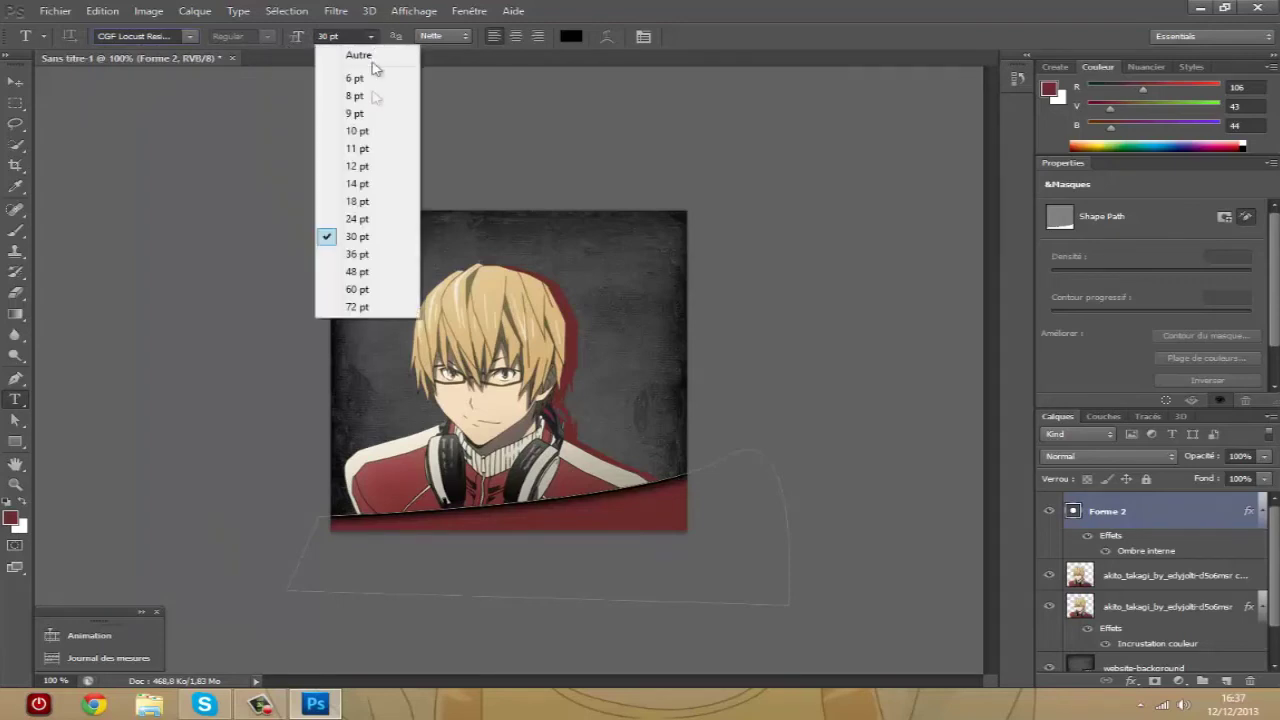
pyautogui.click(362, 234)
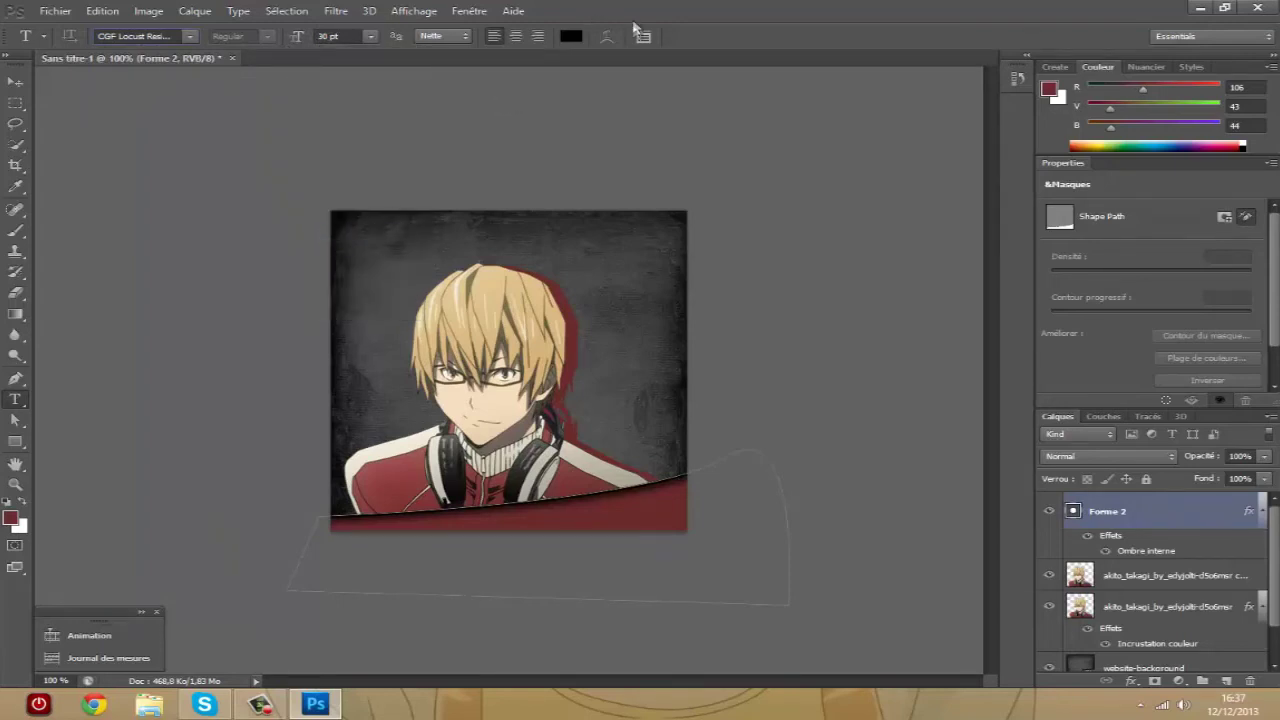
pyautogui.click(575, 41)
pyautogui.moveTo(337, 374); pyautogui.dragTo(268, 340)
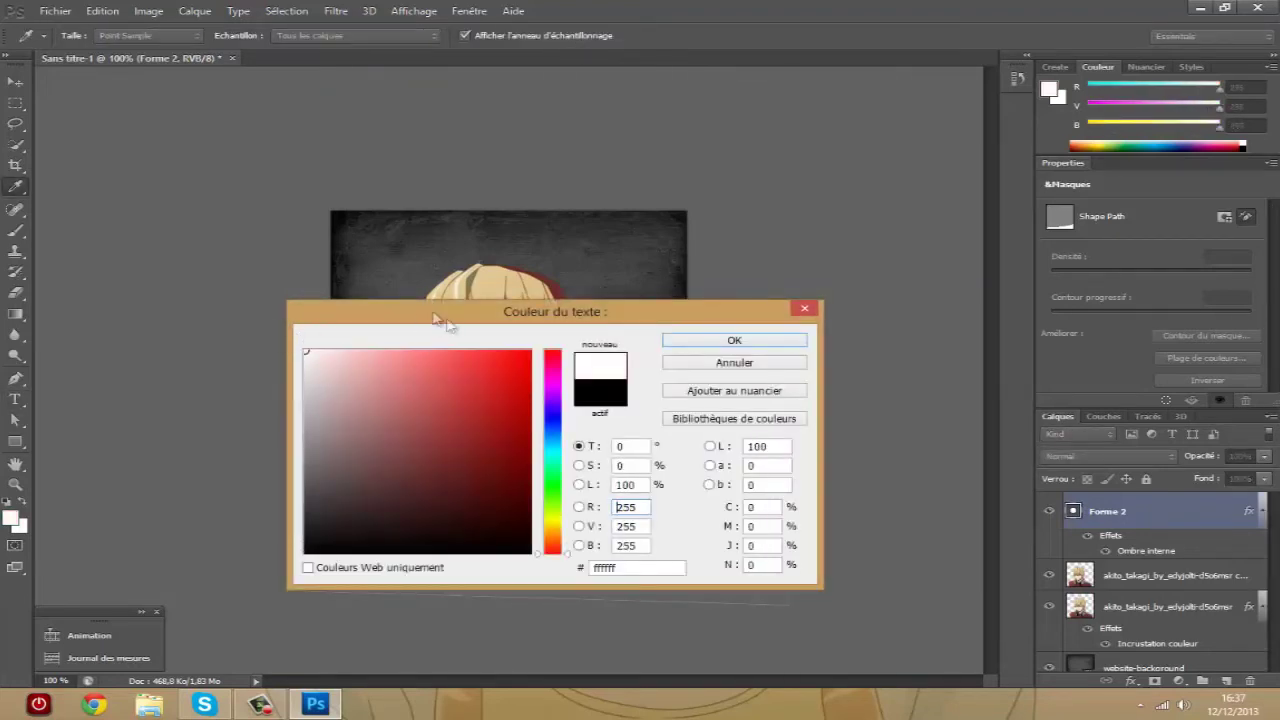
pyautogui.moveTo(448, 323); pyautogui.dragTo(389, 280)
pyautogui.click(707, 300)
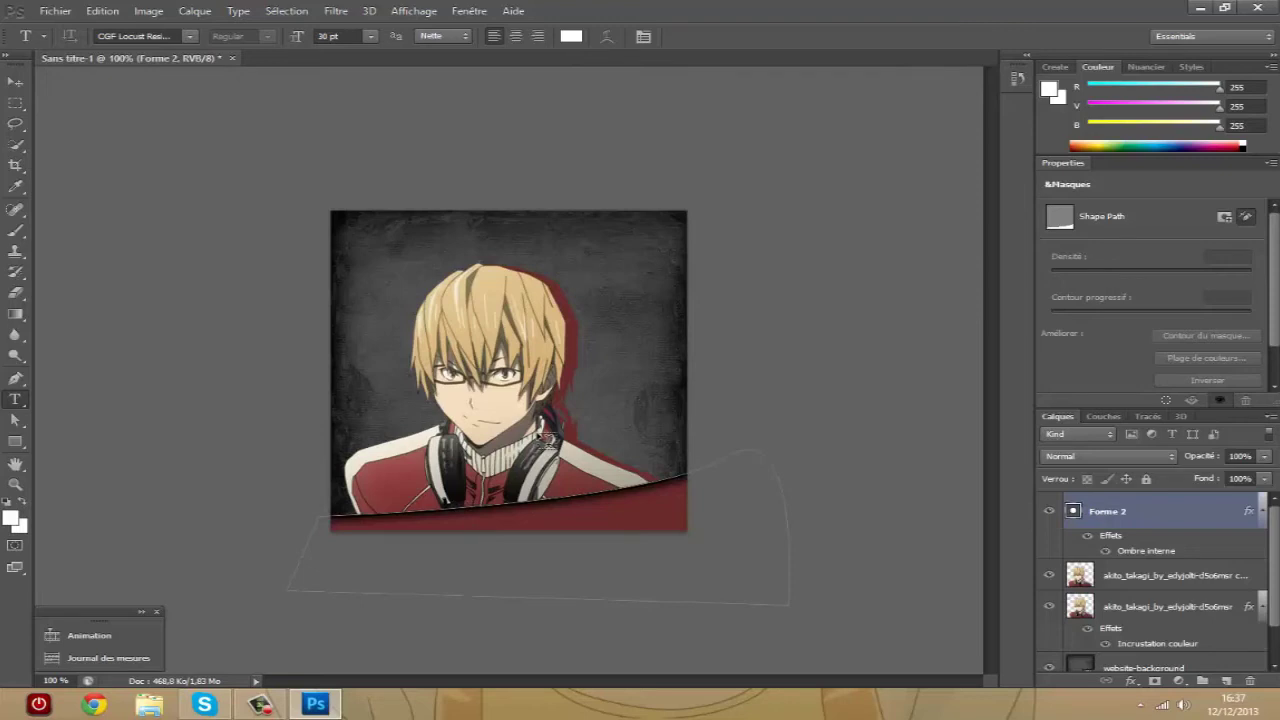
# Step: Type KAZUTO across the jacket, commit it, and select the kazuto layer
pyautogui.click(404, 477)
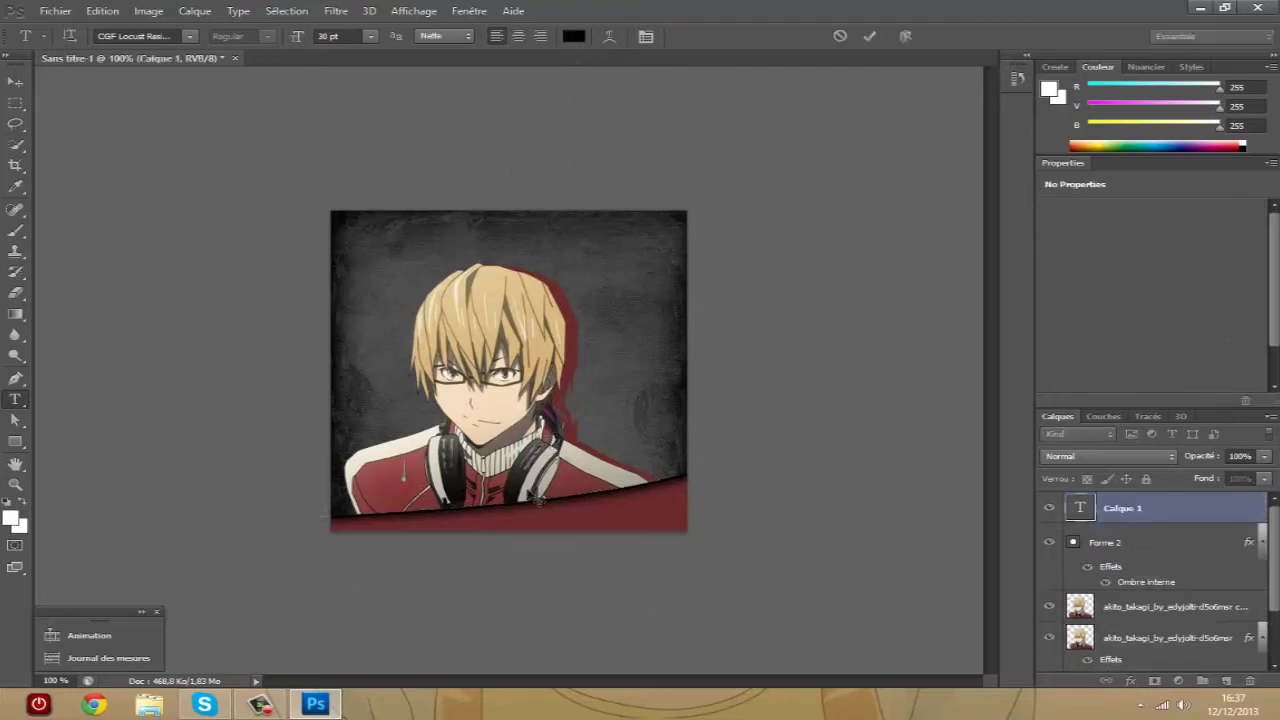
pyautogui.write('KAZUTO')
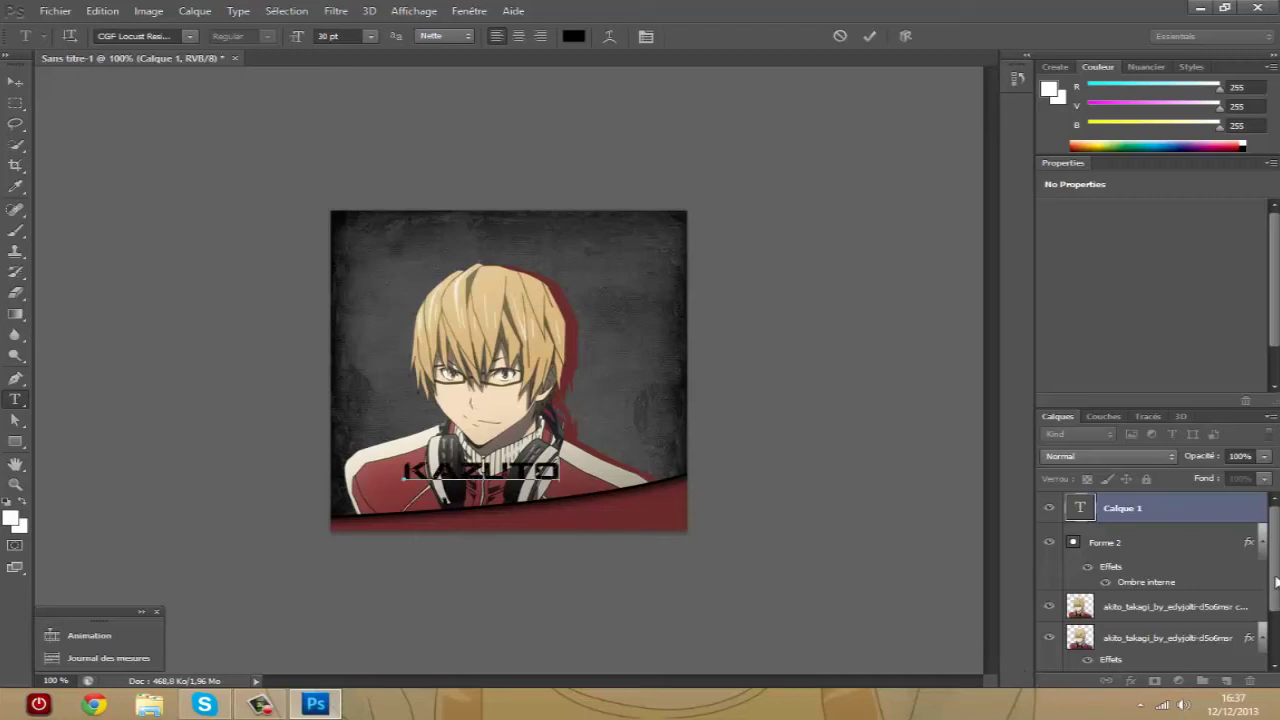
pyautogui.moveTo(1276, 585); pyautogui.dragTo(1266, 660)
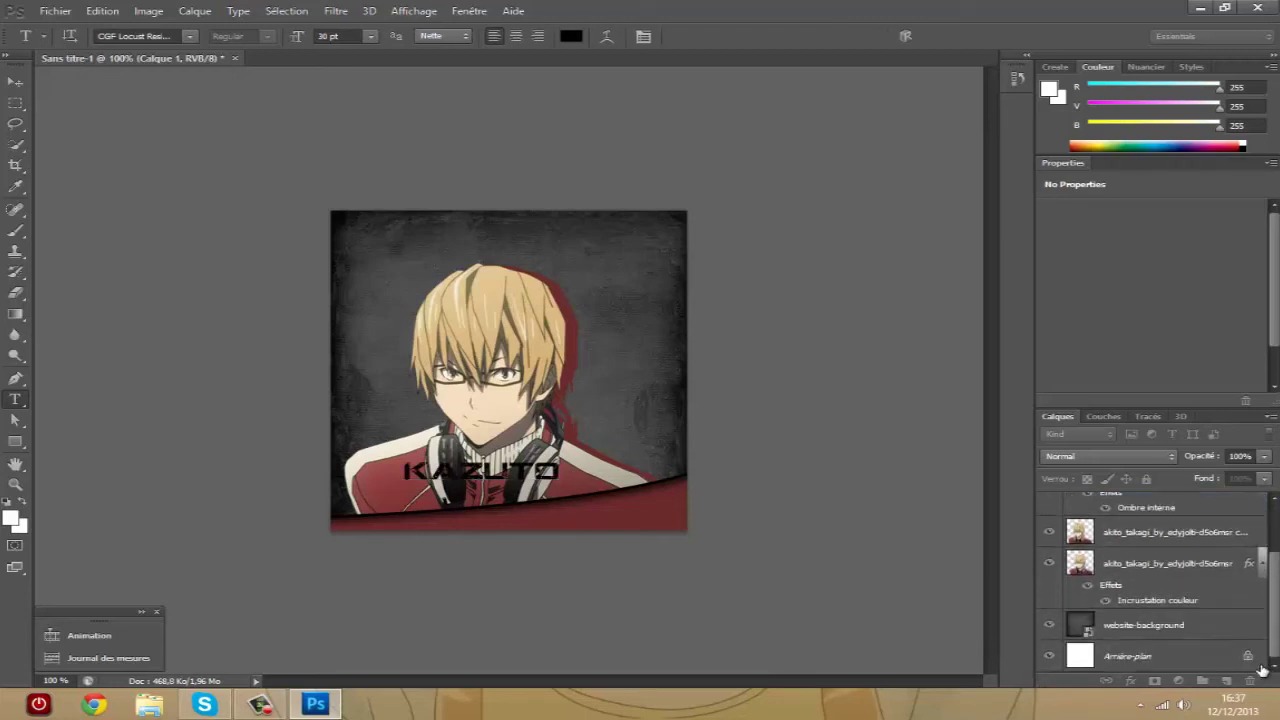
pyautogui.hotkey('ctrl', 'Return')
pyautogui.hotkey('alt', '[')
pyautogui.hotkey('alt', '[')
pyautogui.hotkey('alt', '[')
pyautogui.scroll(1, 1150, 560)
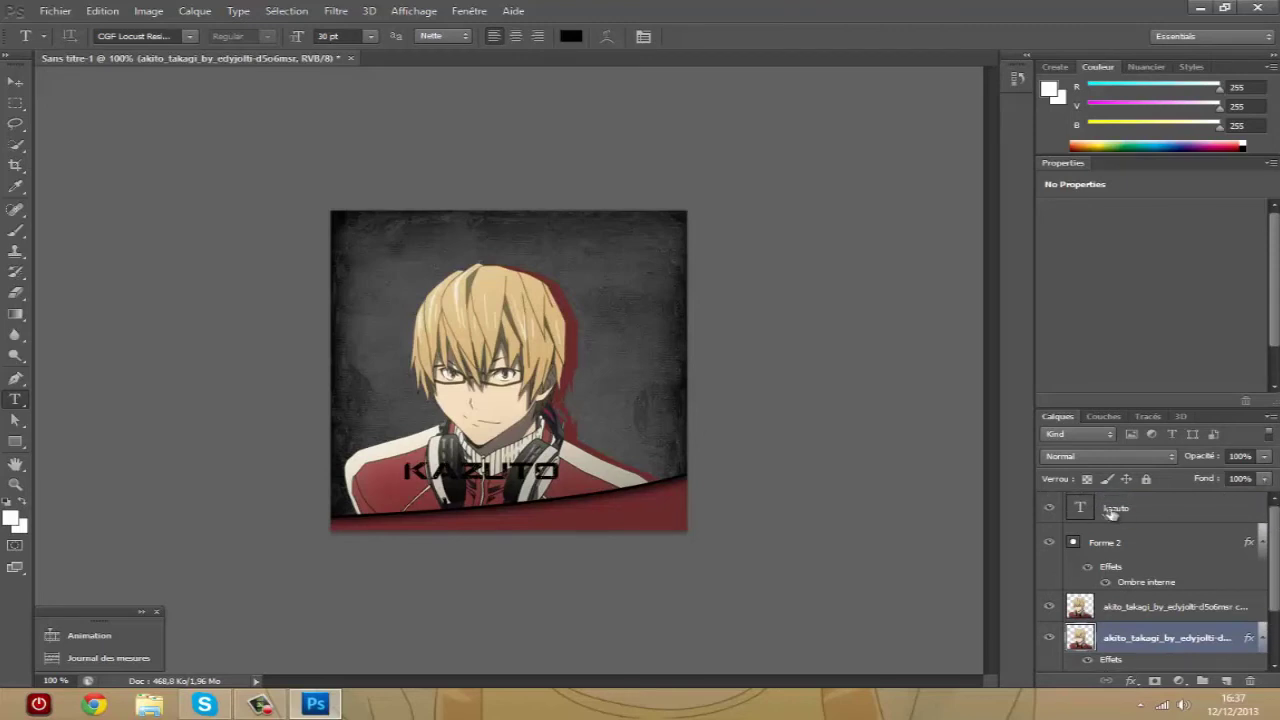
pyautogui.click(1108, 510)
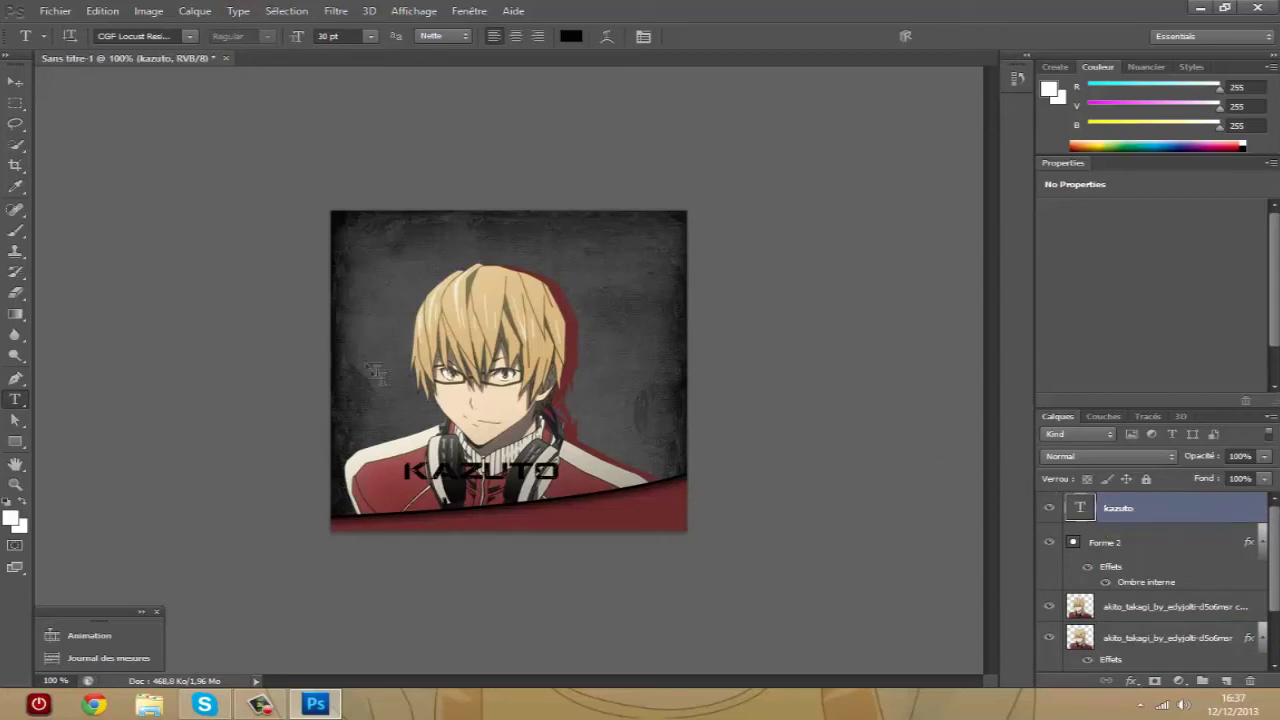
pyautogui.click(204, 704)
pyautogui.click(587, 287)
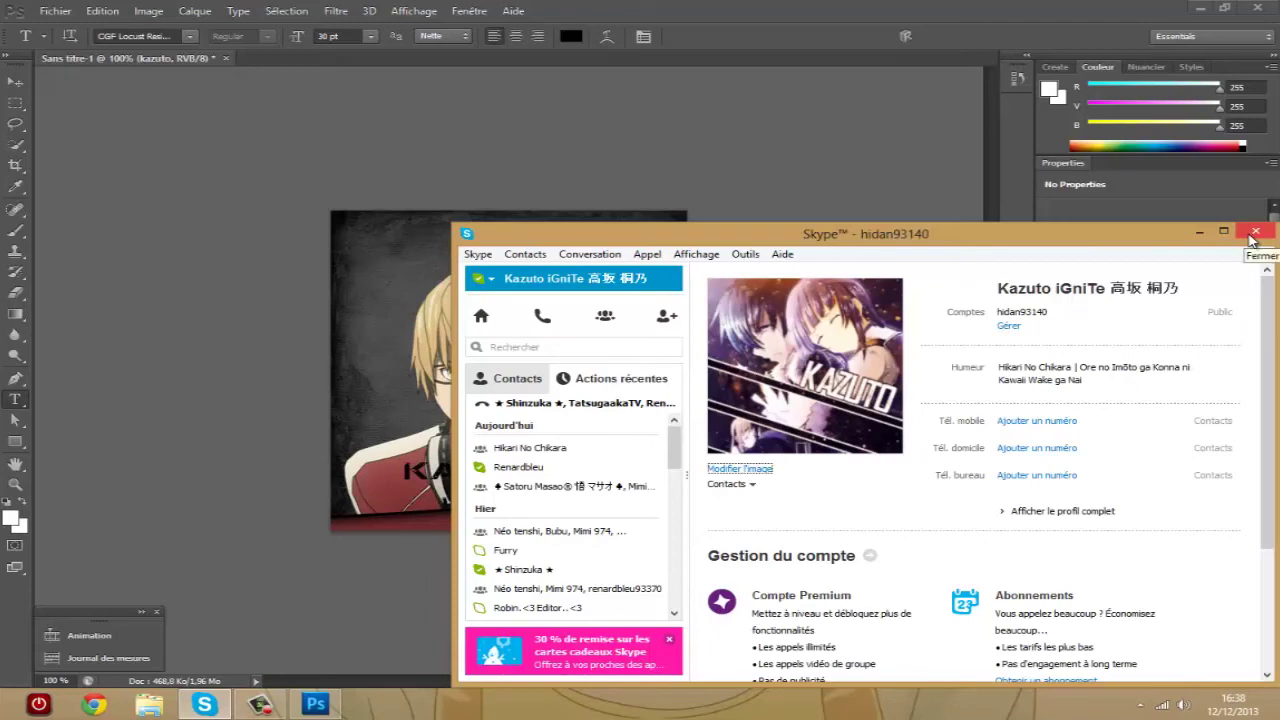
pyautogui.click(1254, 232)
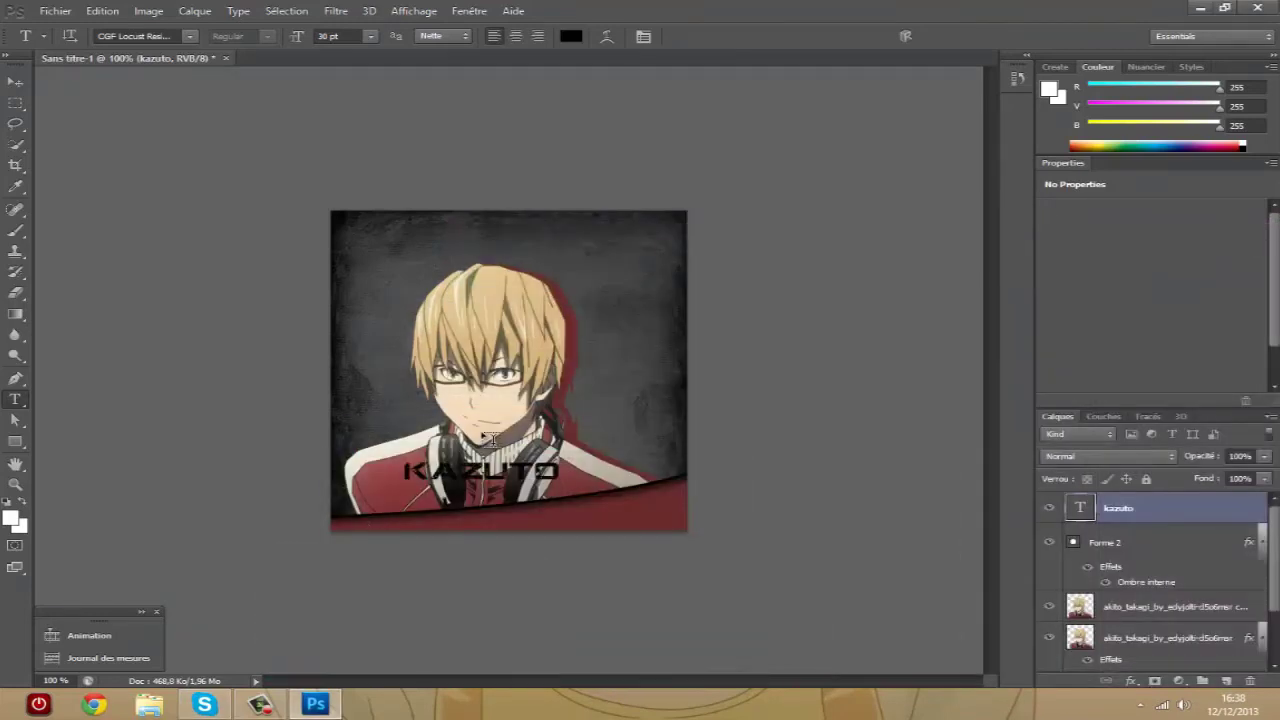
# Step: Move the KAZUTO text down onto the red band
pyautogui.click(15, 82)
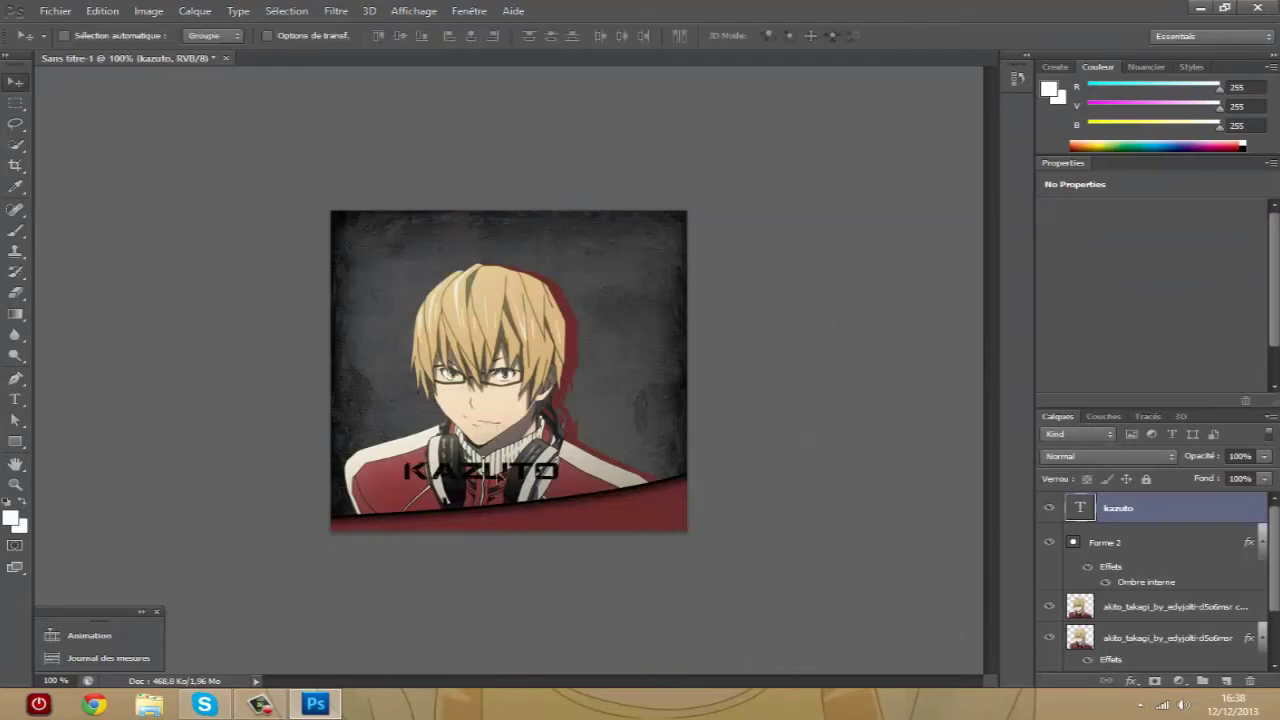
pyautogui.moveTo(497, 478); pyautogui.dragTo(476, 502)
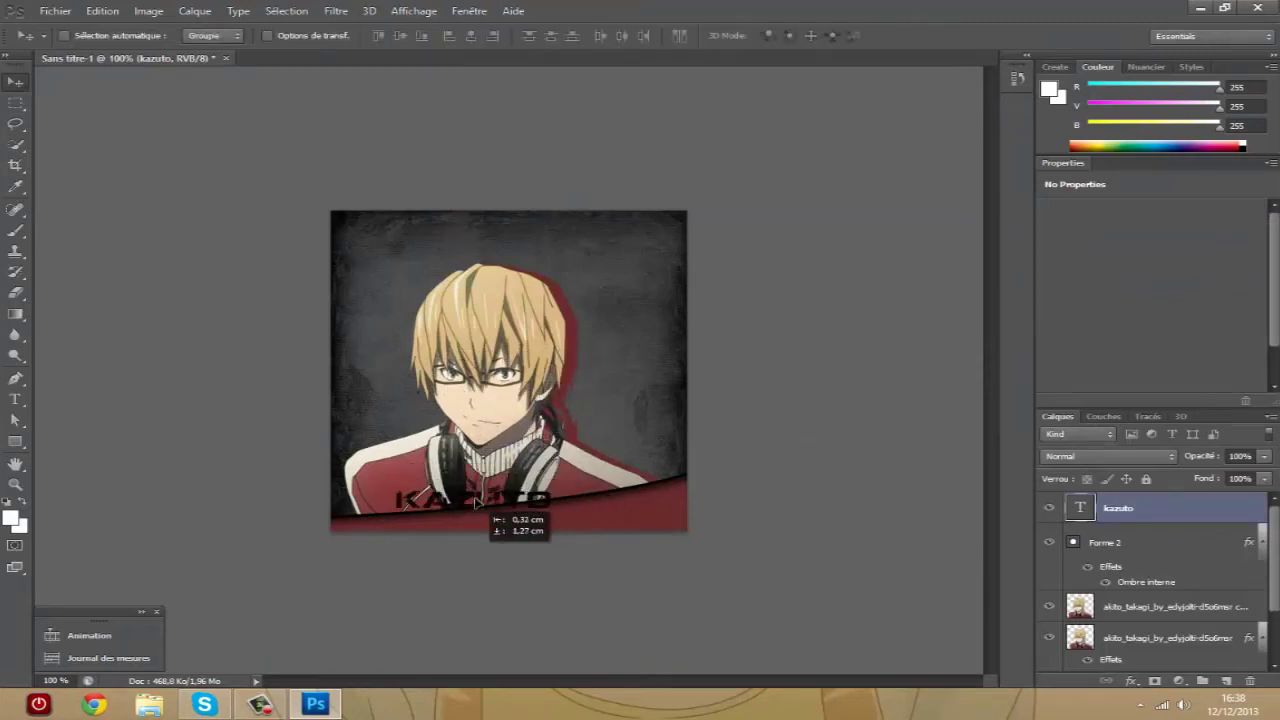
pyautogui.moveTo(476, 502); pyautogui.dragTo(486, 506)
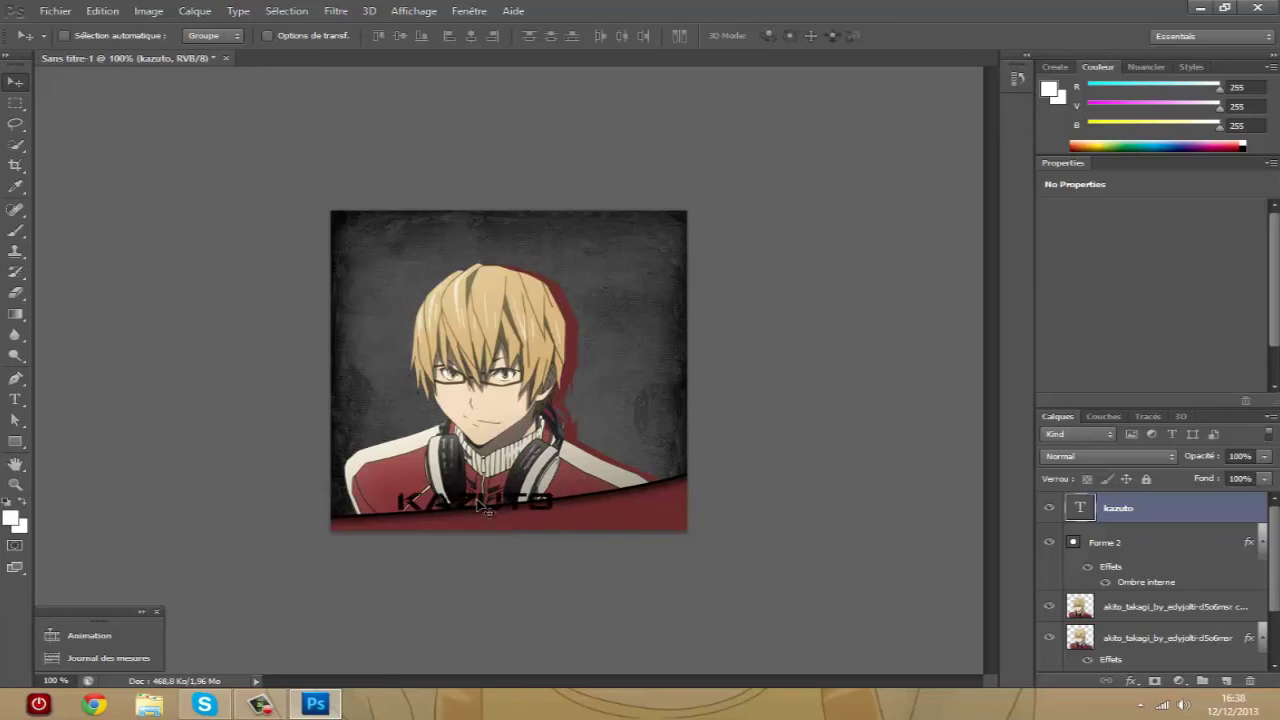
# Step: Add a white Colour Overlay to the kazuto layer's blending options
pyautogui.rightClick(1163, 512)
pyautogui.click(965, 112)
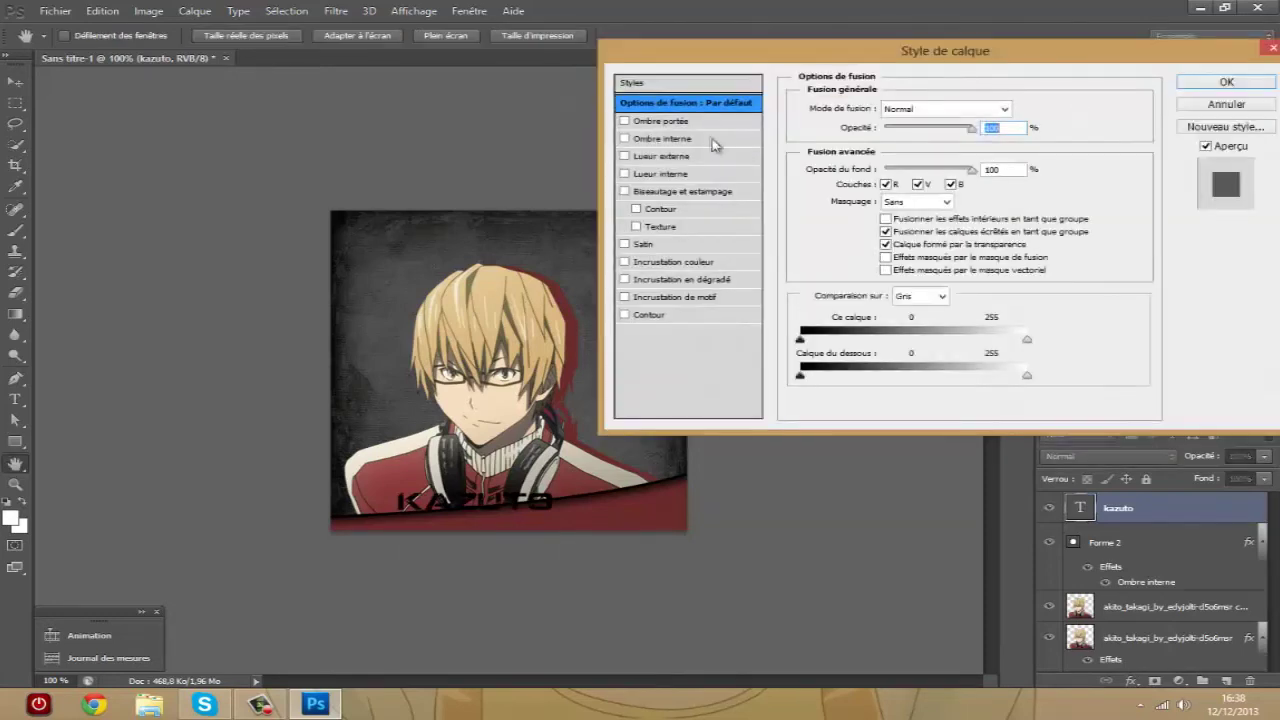
pyautogui.click(672, 263)
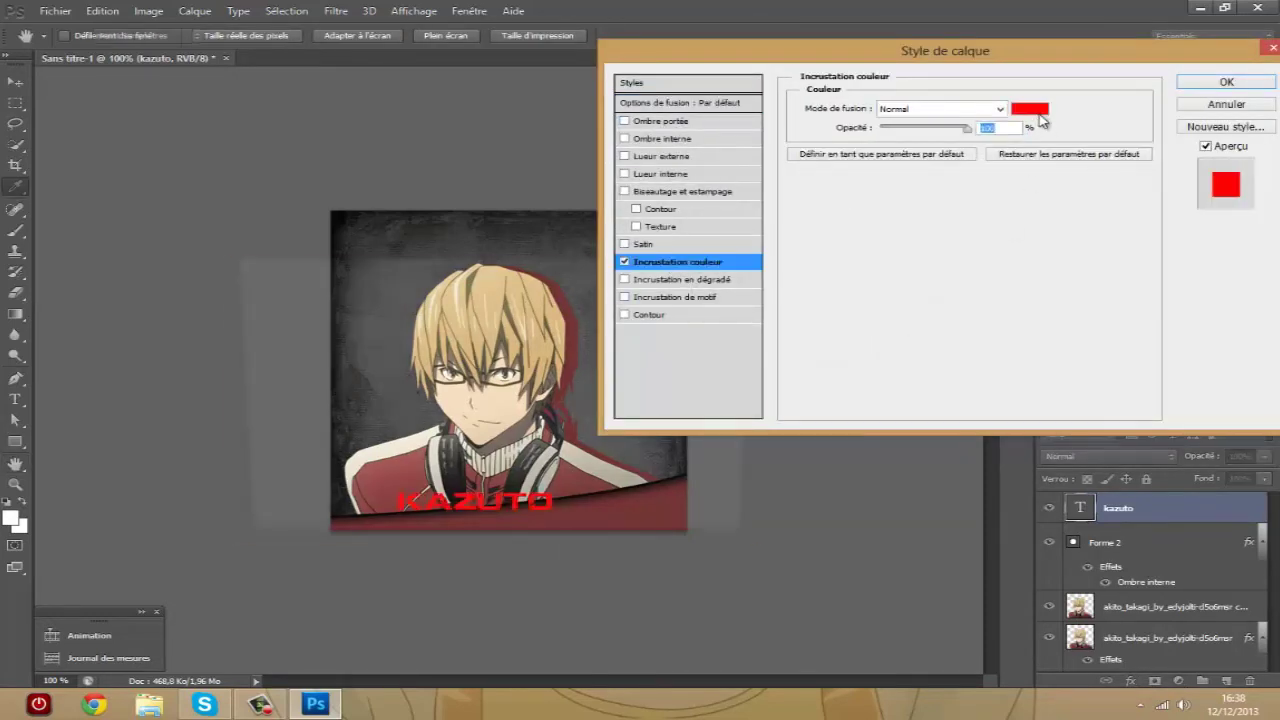
pyautogui.click(1030, 108)
pyautogui.moveTo(571, 265); pyautogui.dragTo(1035, 218)
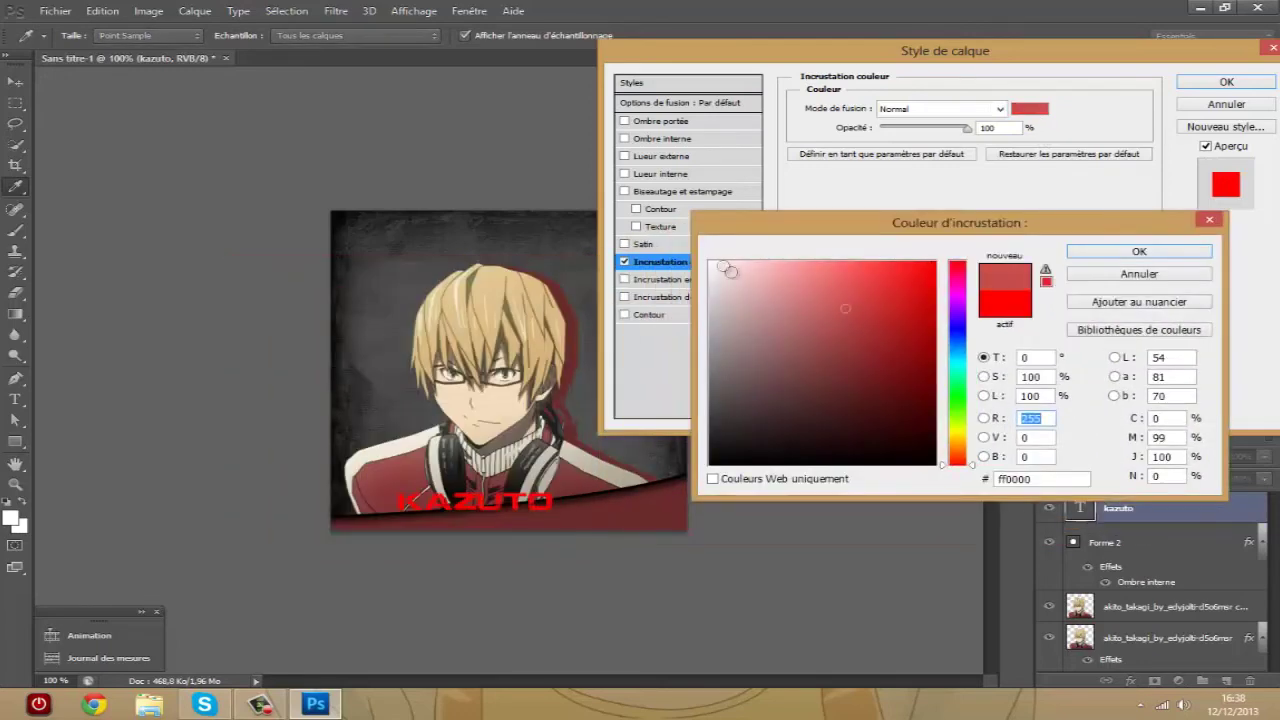
pyautogui.moveTo(735, 274); pyautogui.dragTo(667, 237)
pyautogui.click(1139, 251)
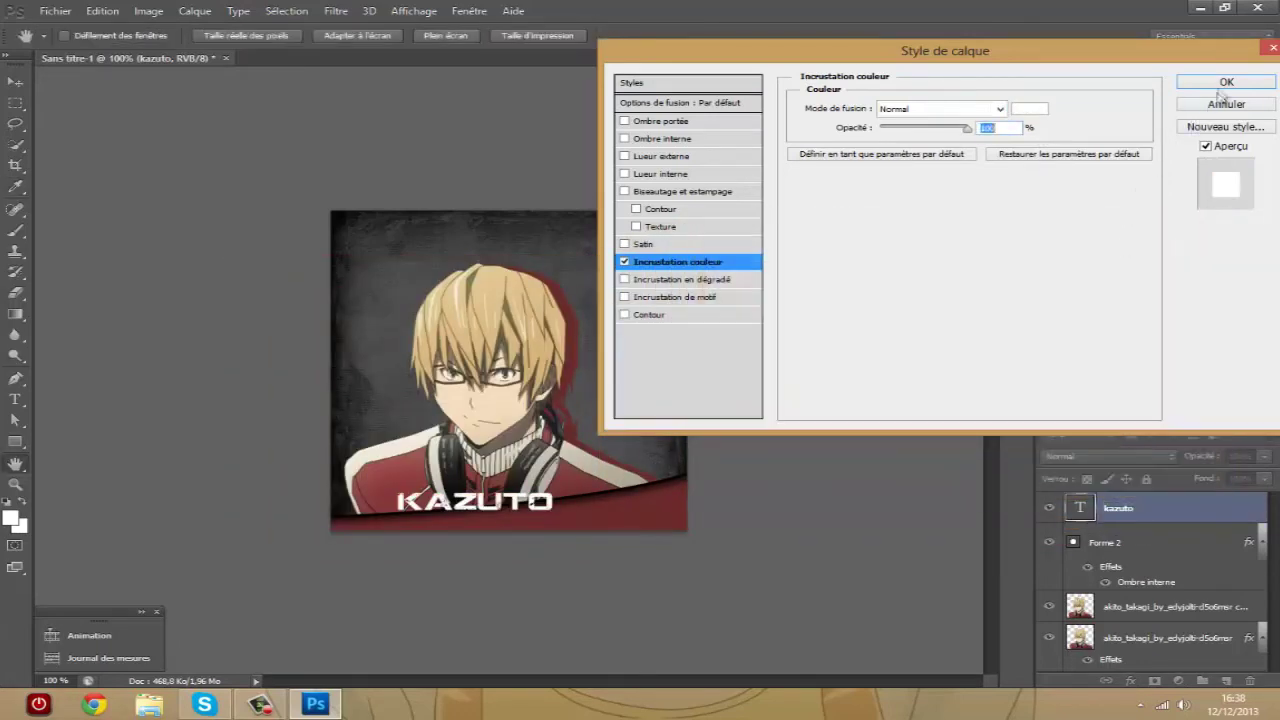
pyautogui.click(1226, 82)
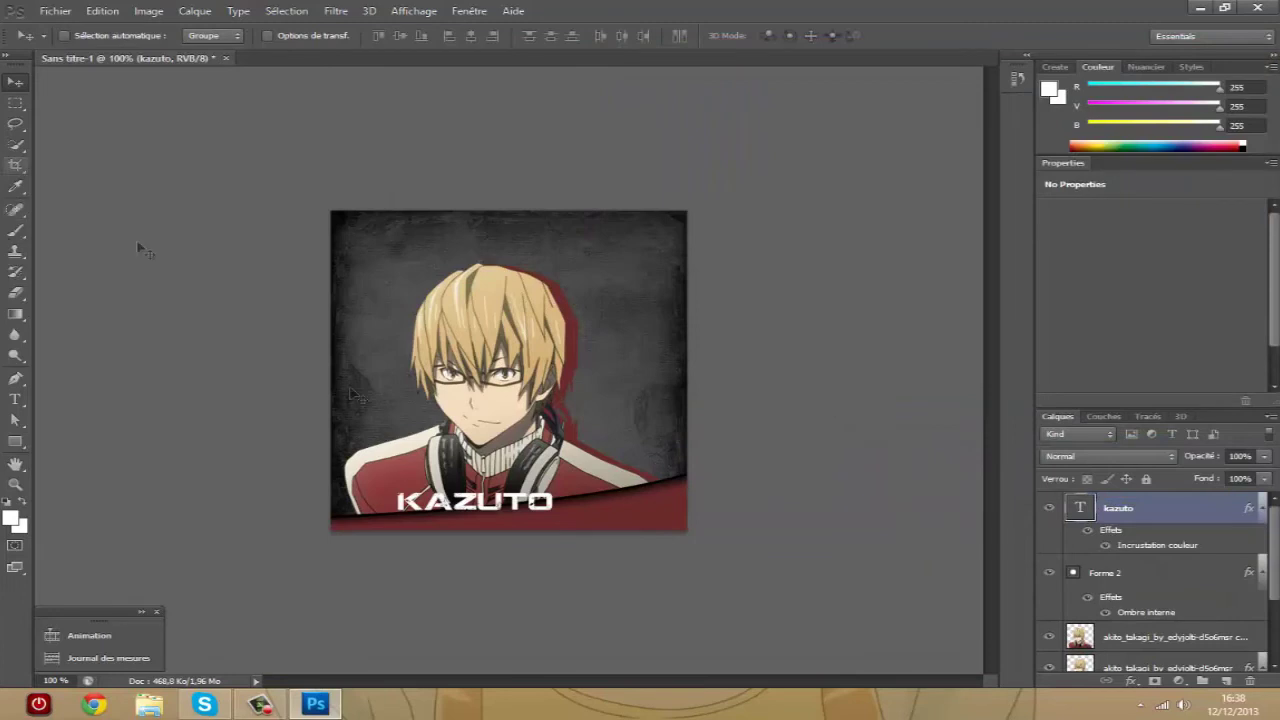
# Step: Scale the KAZUTO text up with Free Transform and nudge it down along the red band
pyautogui.hotkey('ctrl', 't')
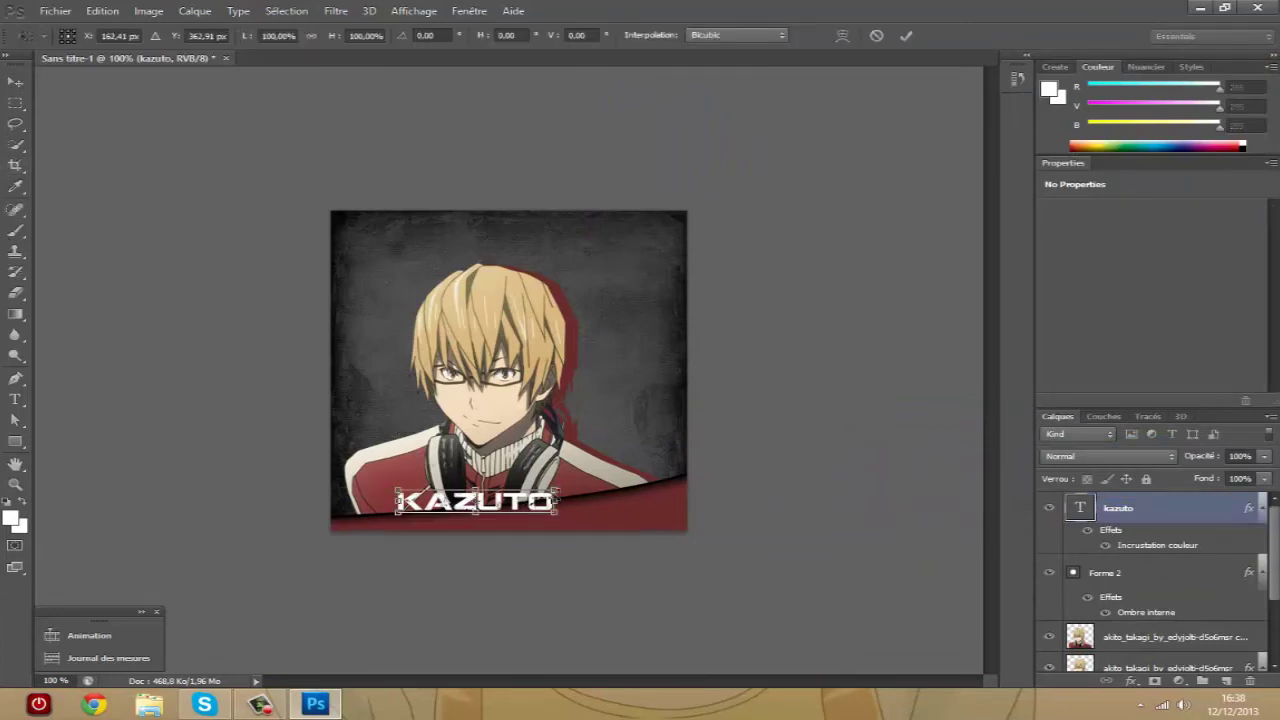
pyautogui.moveTo(556, 491); pyautogui.dragTo(676, 466)
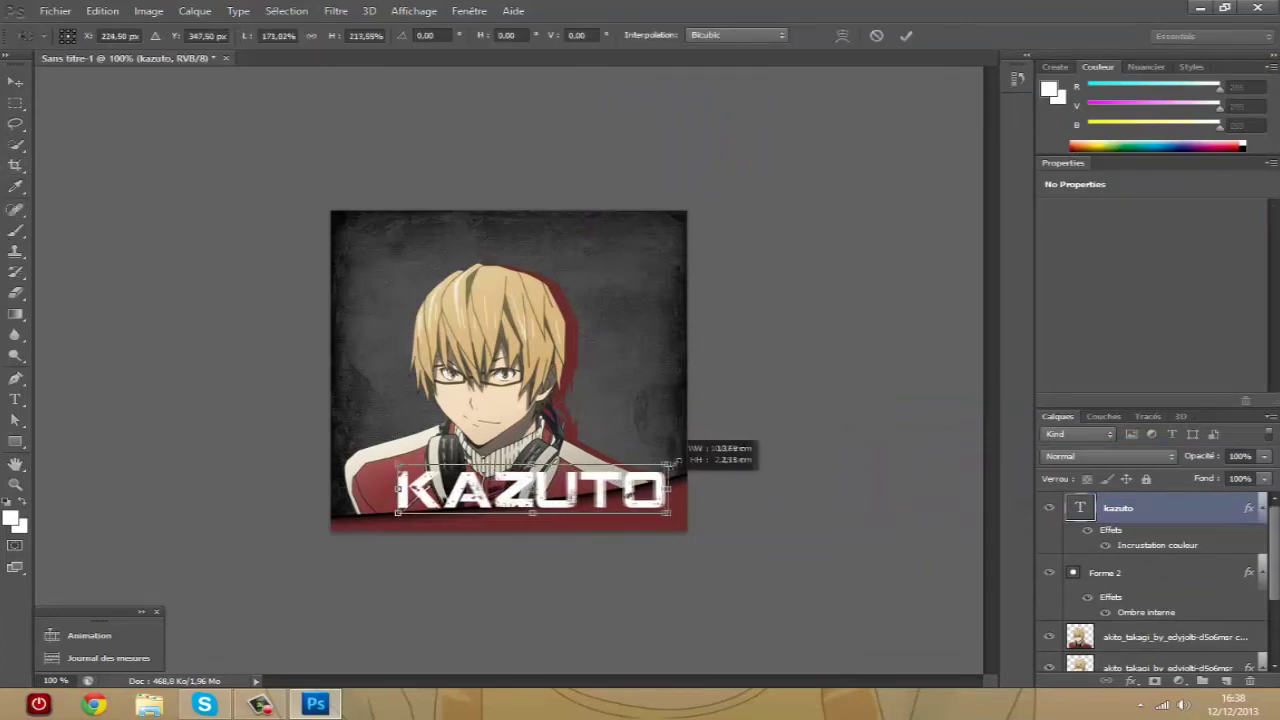
pyautogui.moveTo(618, 495); pyautogui.dragTo(622, 508)
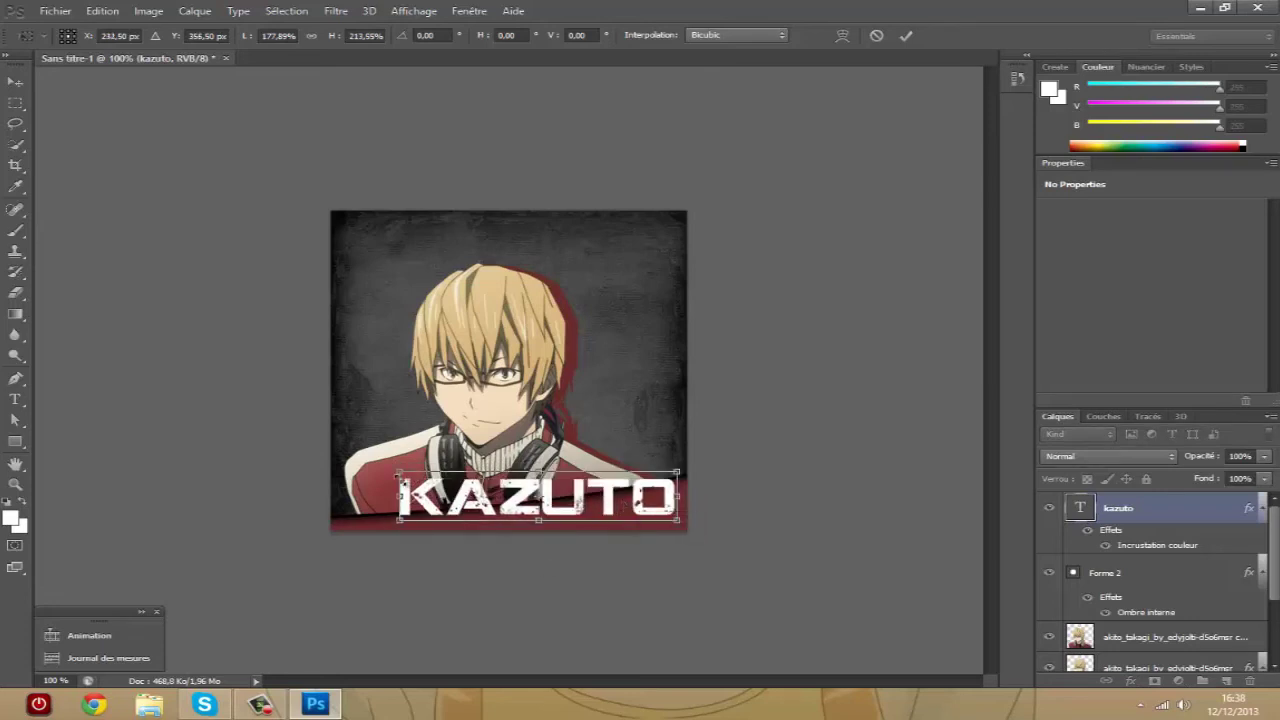
pyautogui.moveTo(398, 474); pyautogui.dragTo(382, 471)
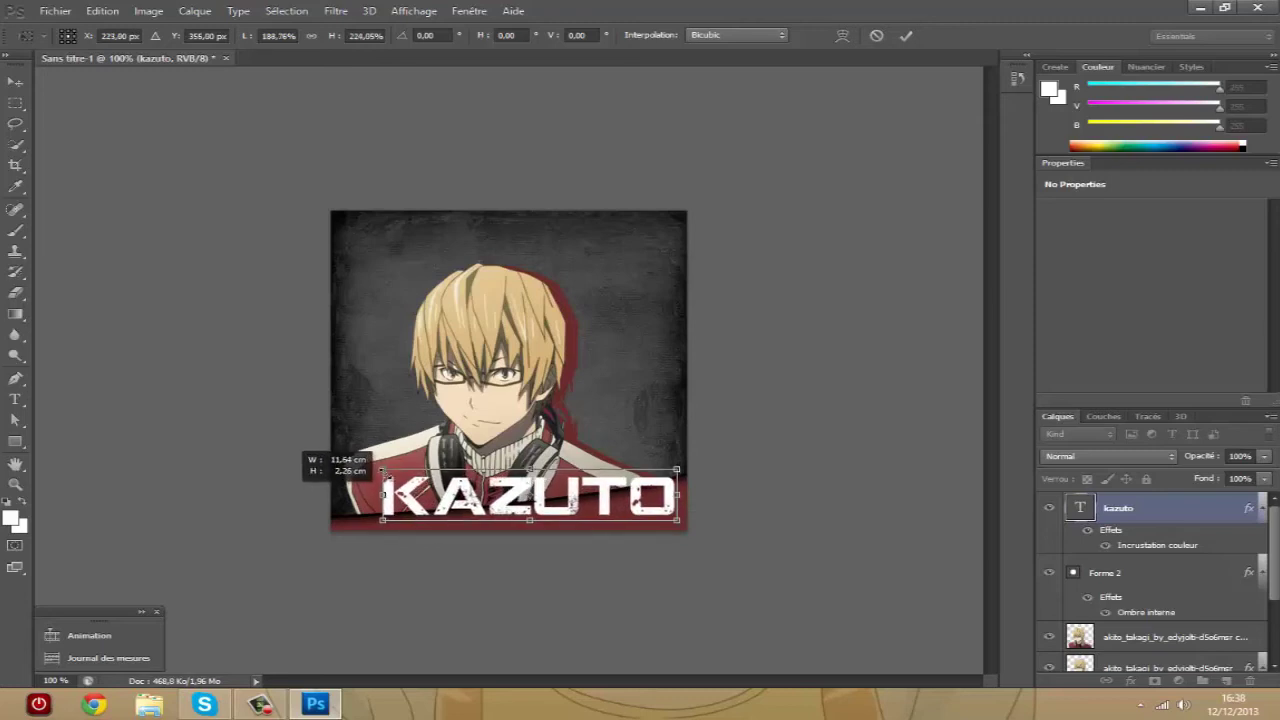
pyautogui.press('Return')
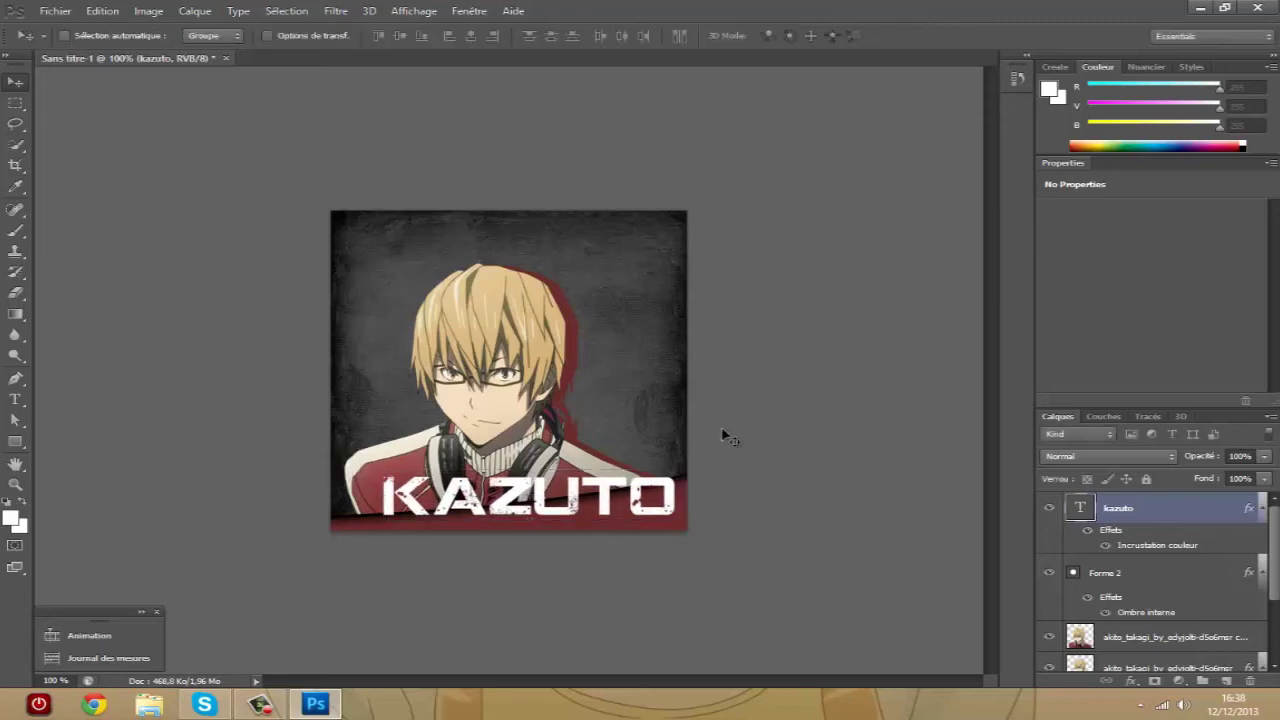
pyautogui.moveTo(607, 499); pyautogui.dragTo(607, 505)
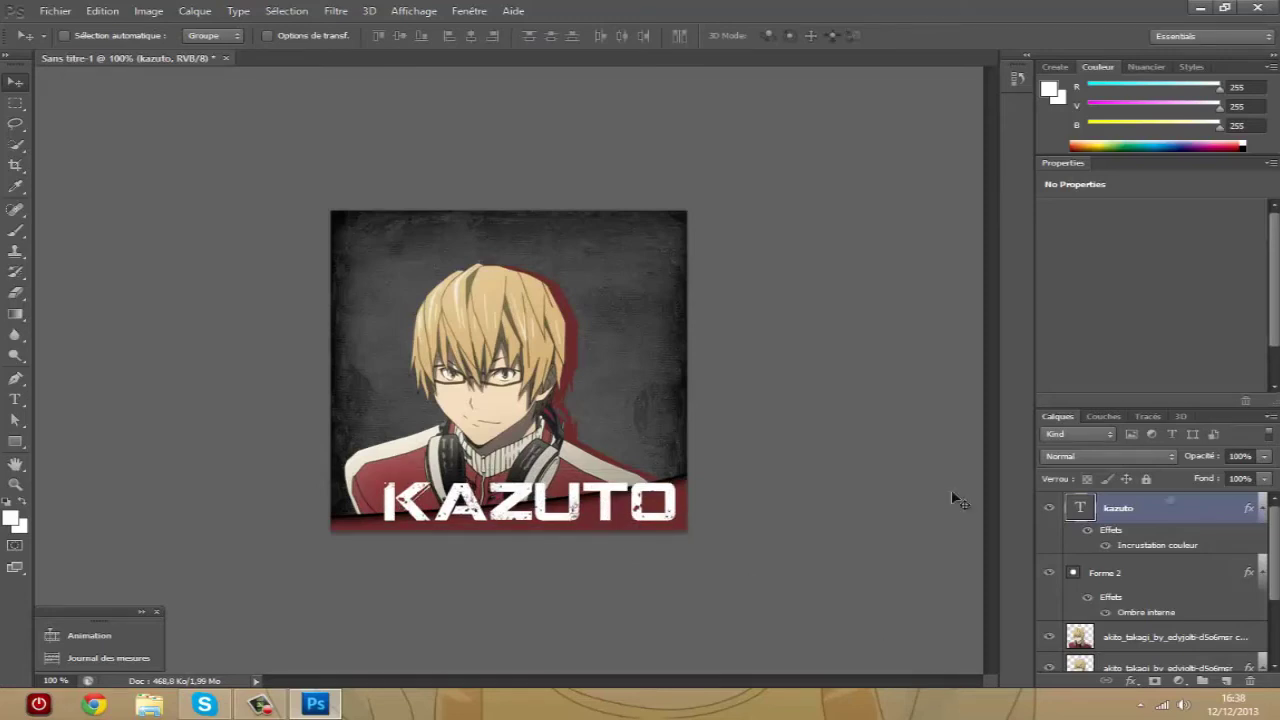
pyautogui.rightClick(1163, 508)
# Step: Add a thin Contour stroke to the kazuto layer's blending options
pyautogui.click(1022, 112)
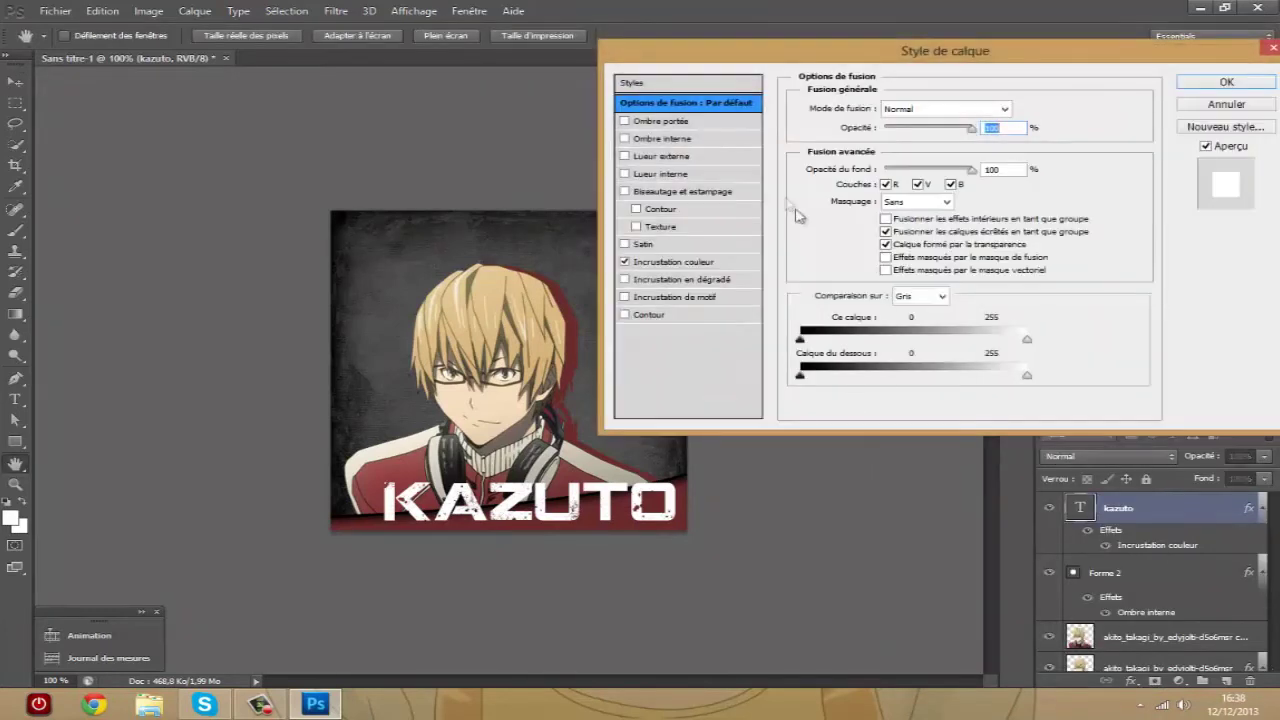
pyautogui.click(648, 315)
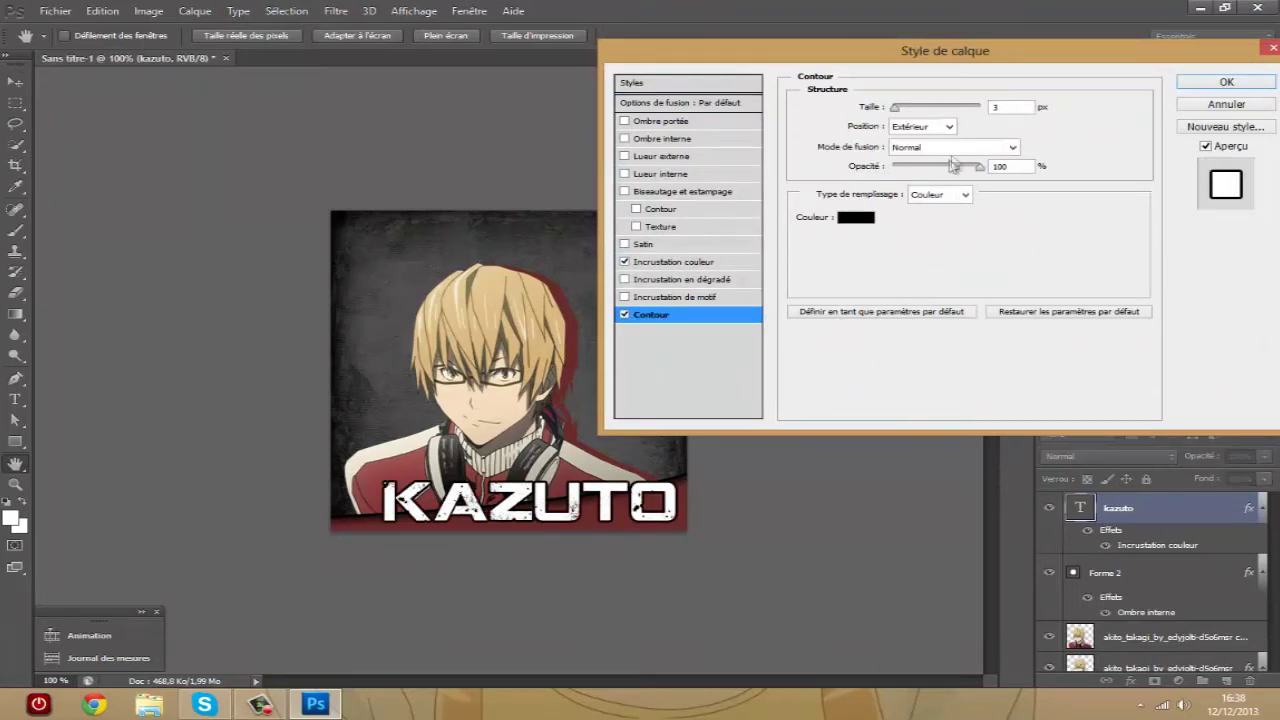
pyautogui.moveTo(899, 109); pyautogui.dragTo(896, 111)
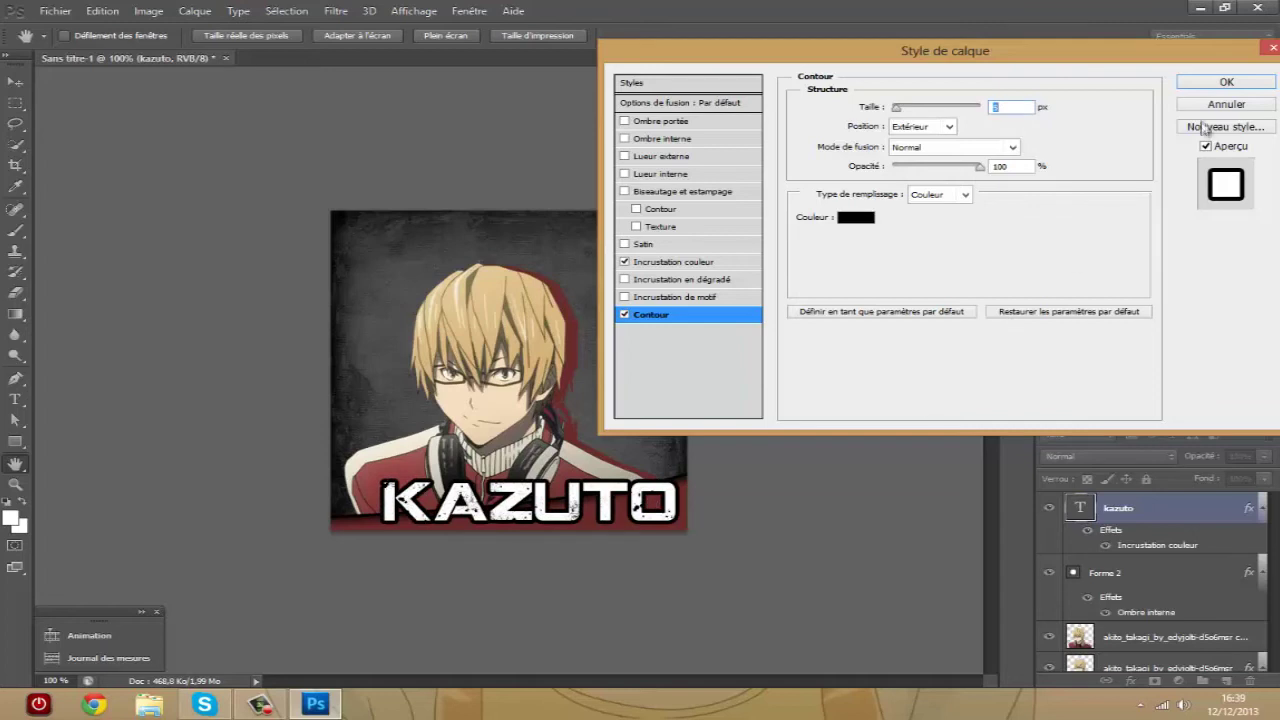
pyautogui.click(1225, 82)
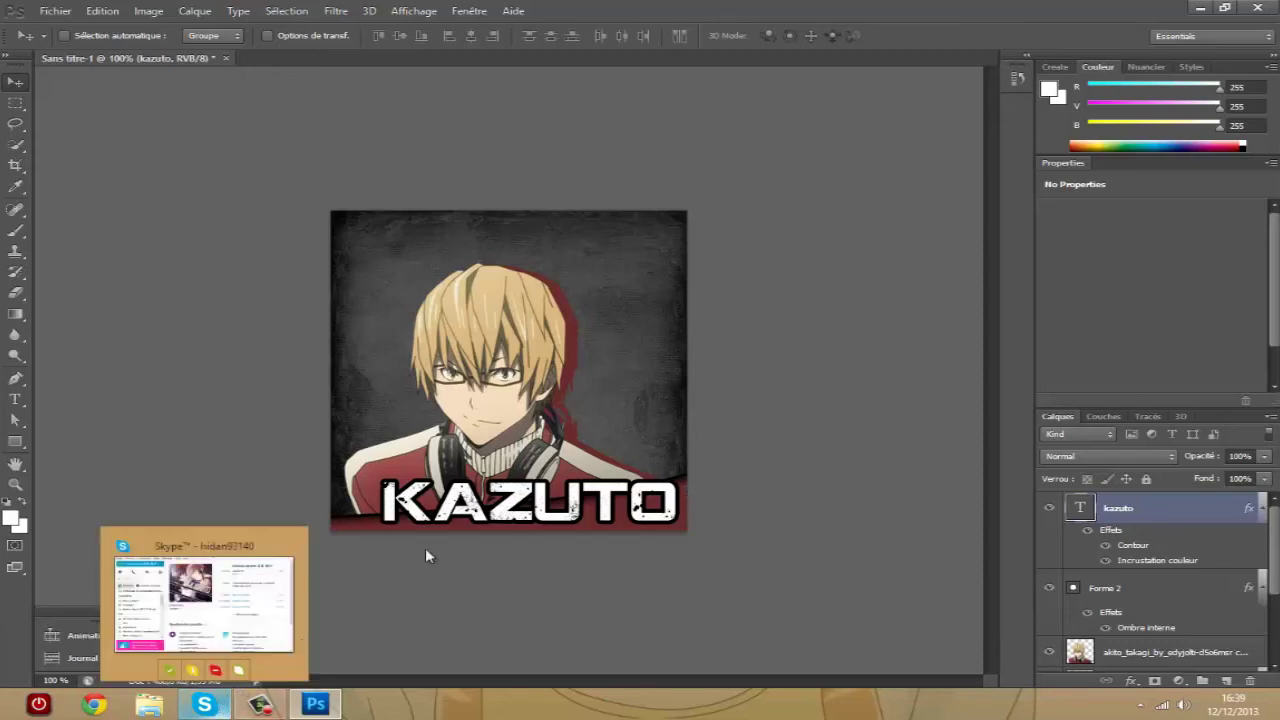
# Step: Preview the kazuto image from the avatar folder in Photo Viewer, then return to Photoshop
pyautogui.click(1200, 8)
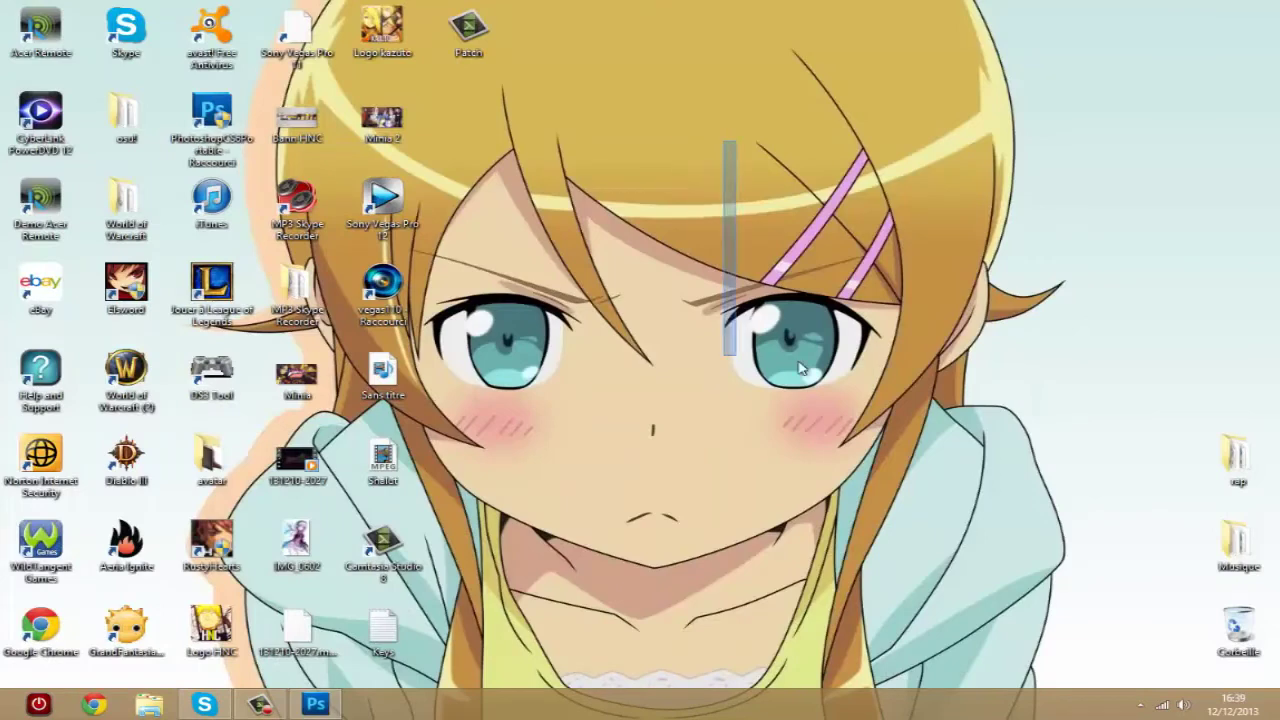
pyautogui.moveTo(258, 262); pyautogui.dragTo(484, 340)
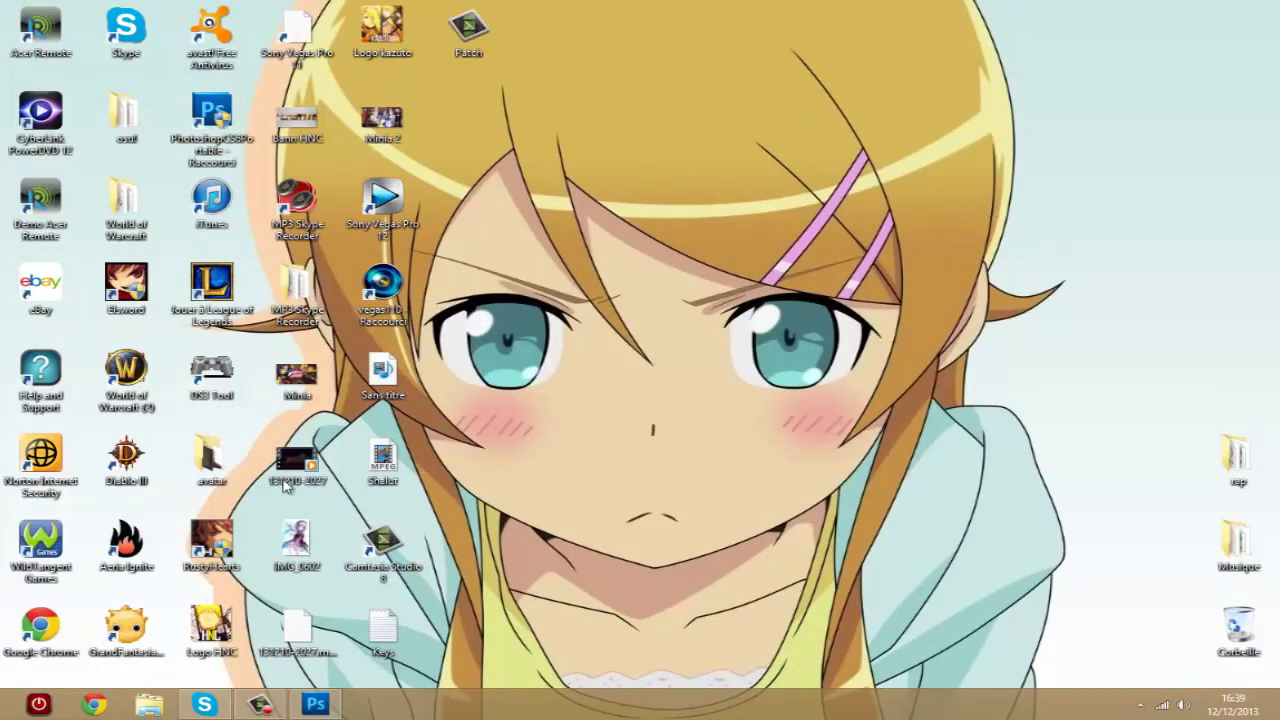
pyautogui.doubleClick(188, 468)
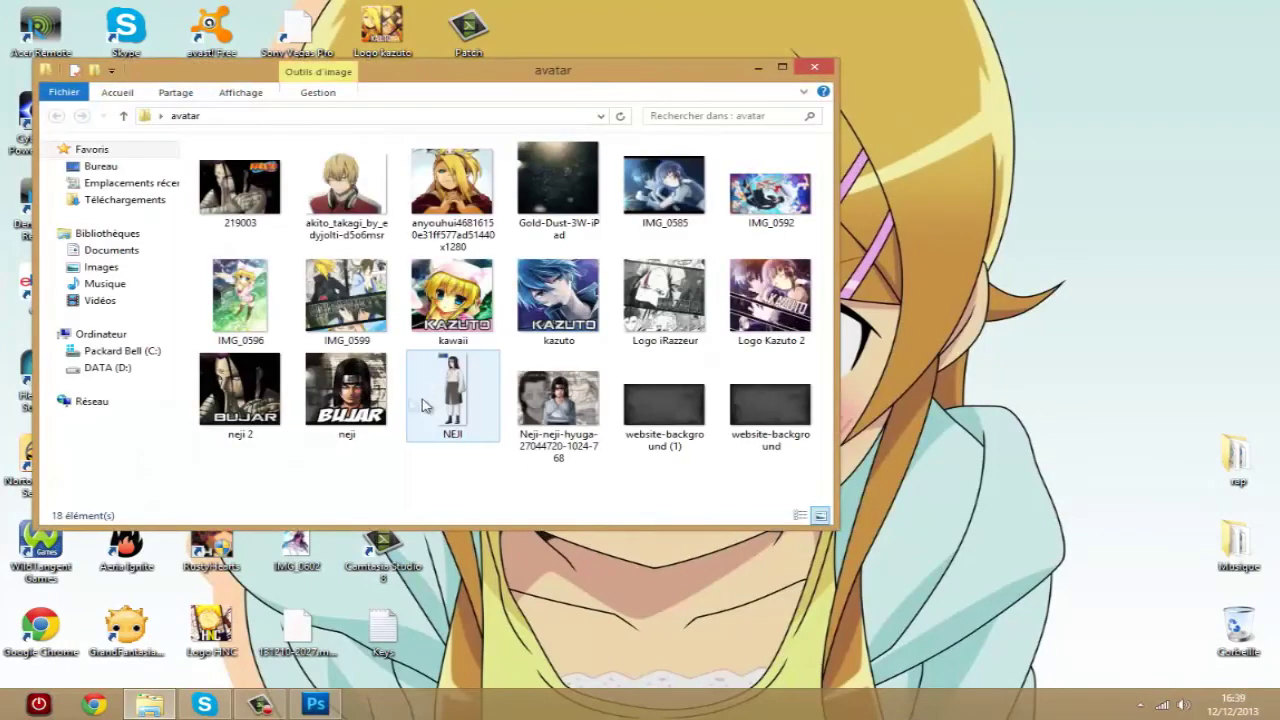
pyautogui.click(562, 300)
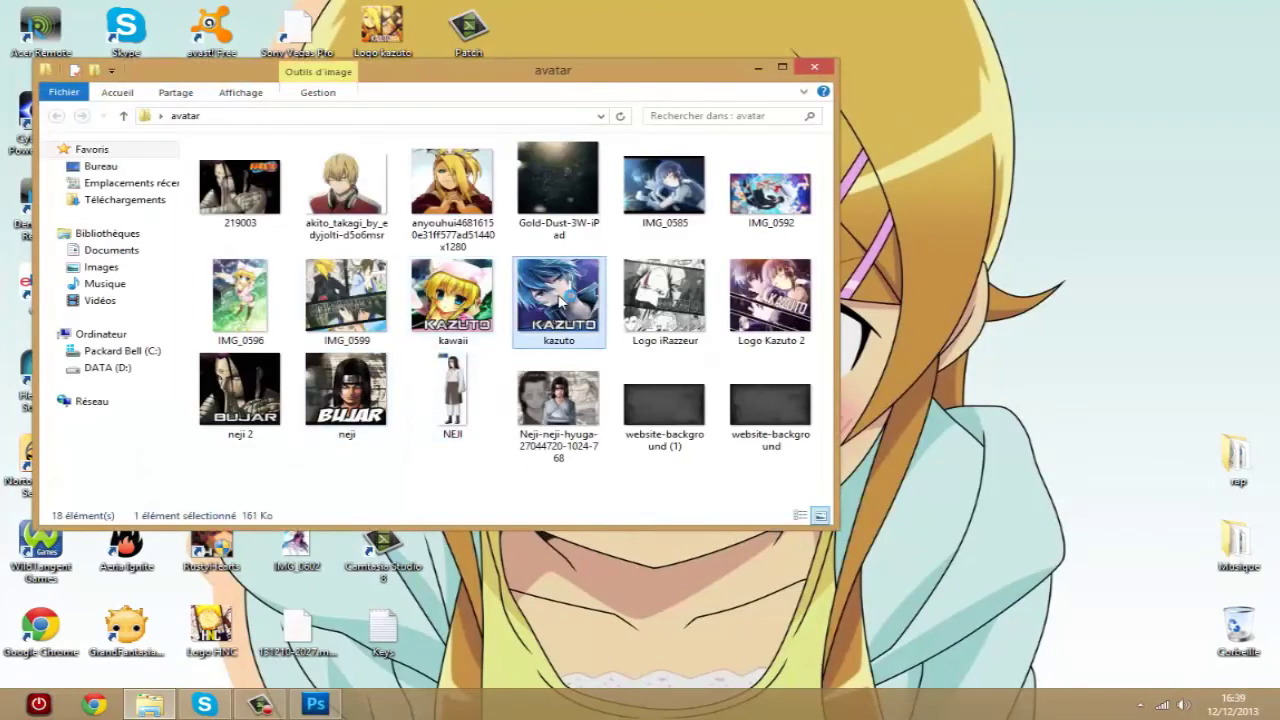
pyautogui.doubleClick(562, 300)
pyautogui.click(372, 12)
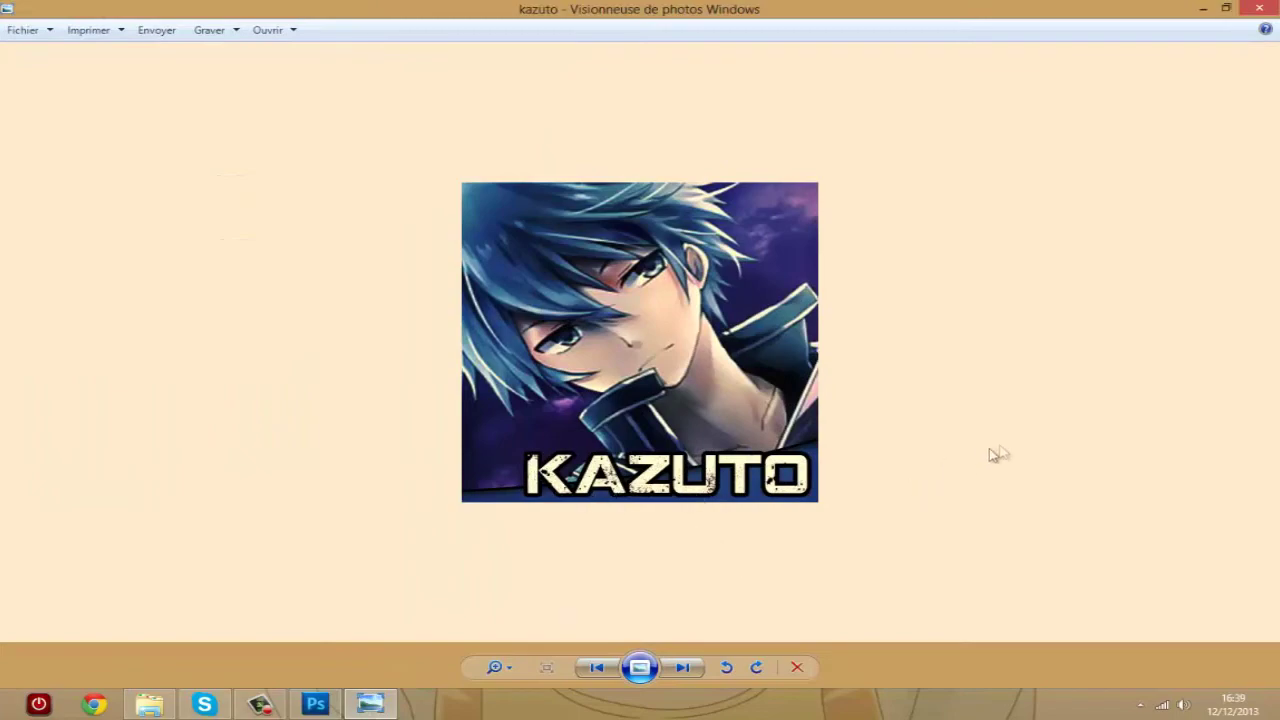
pyautogui.click(1259, 8)
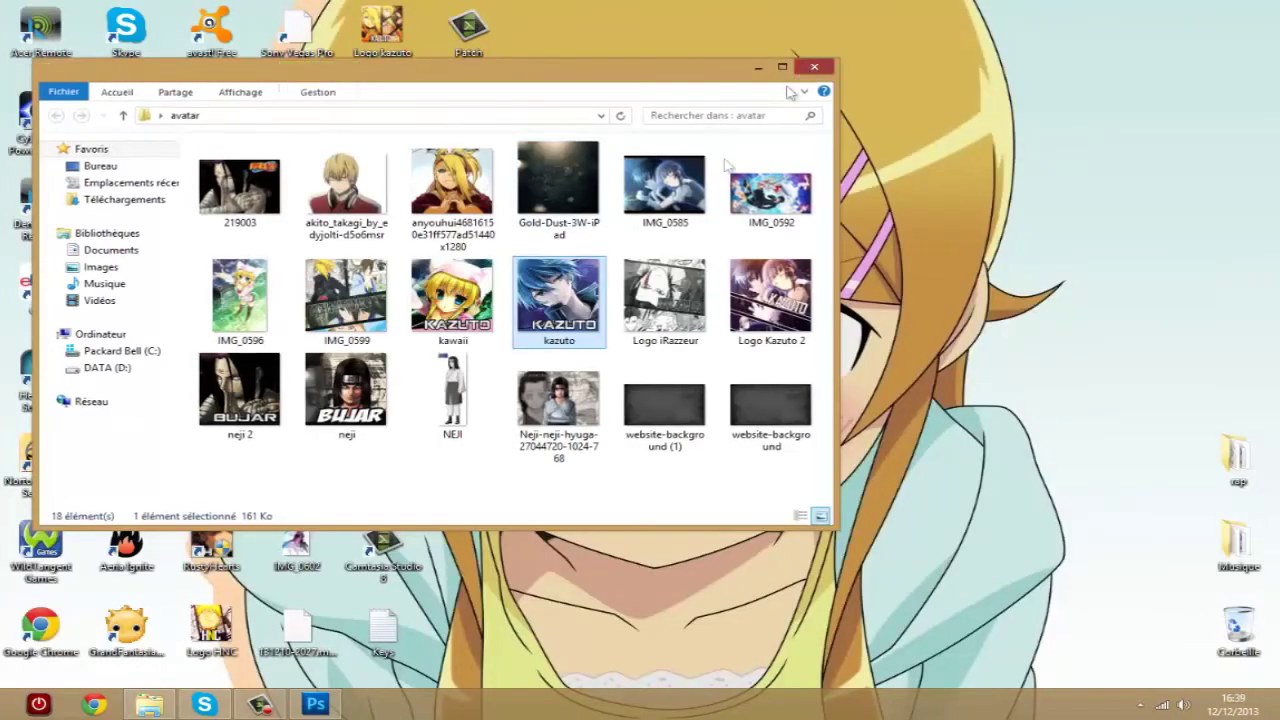
pyautogui.click(312, 700)
pyautogui.click(314, 702)
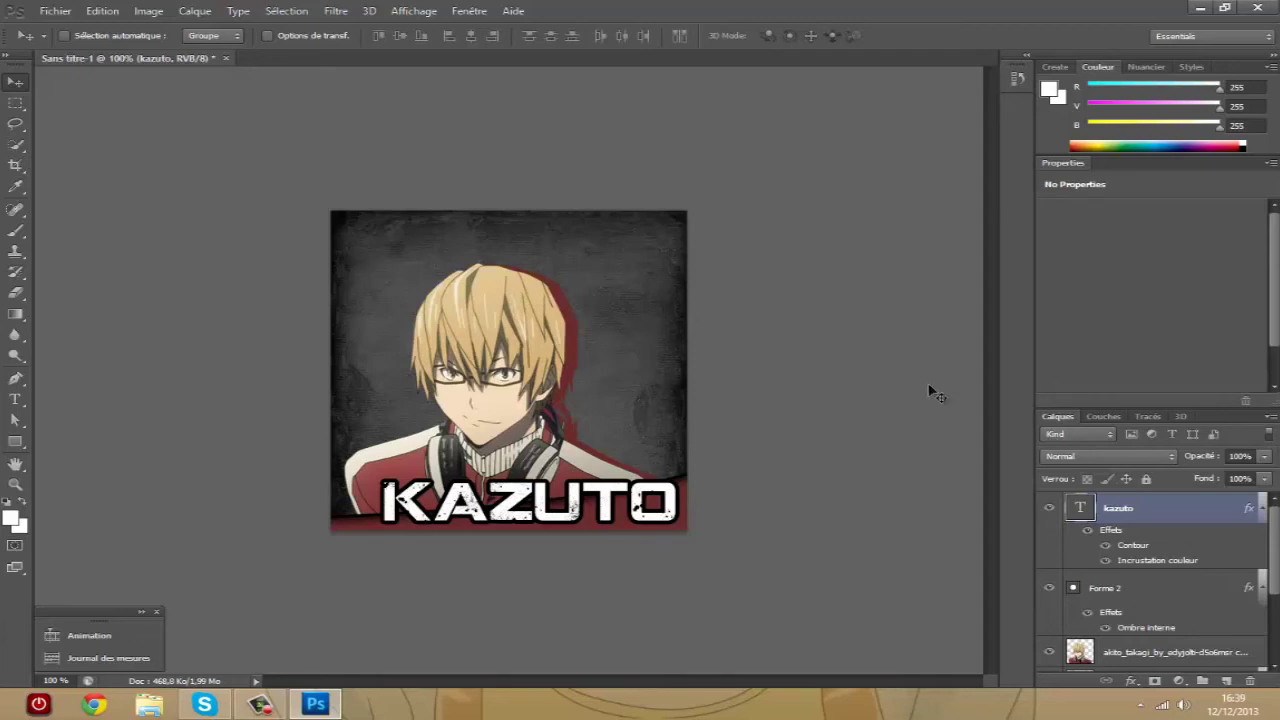
# Step: Place the website-background image and stretch it to fill the canvas
pyautogui.click(52, 11)
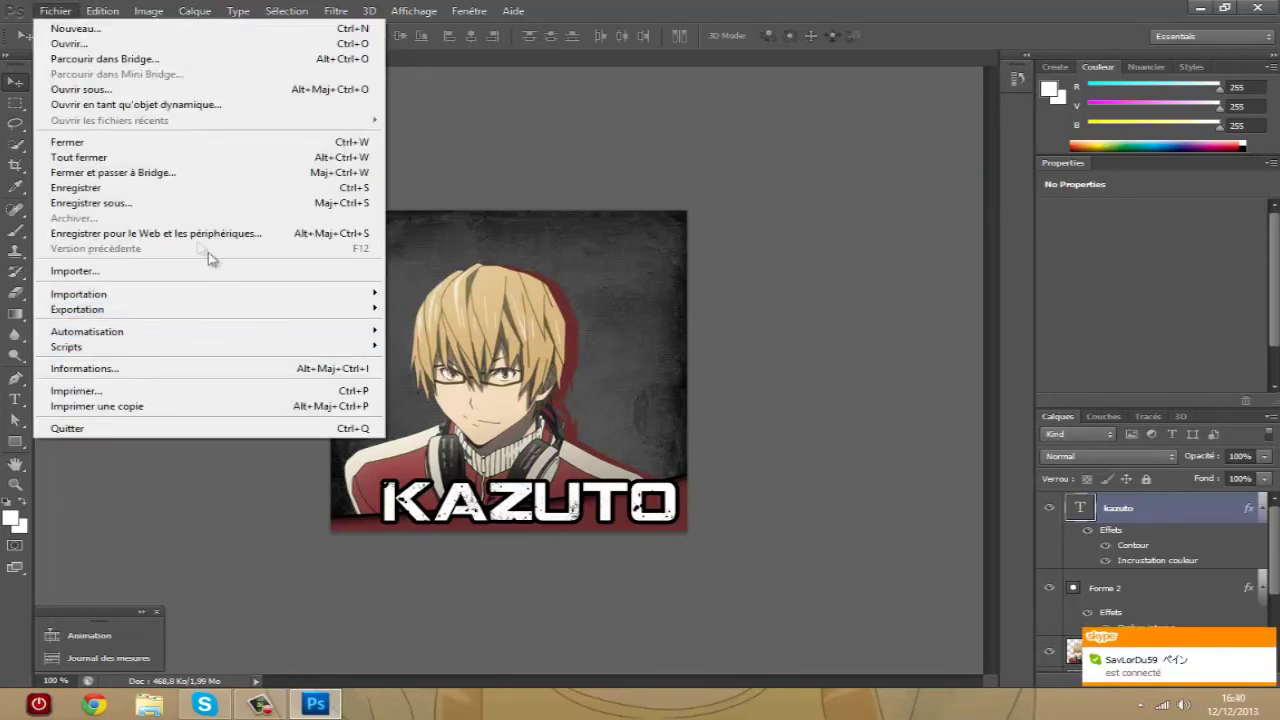
pyautogui.click(137, 271)
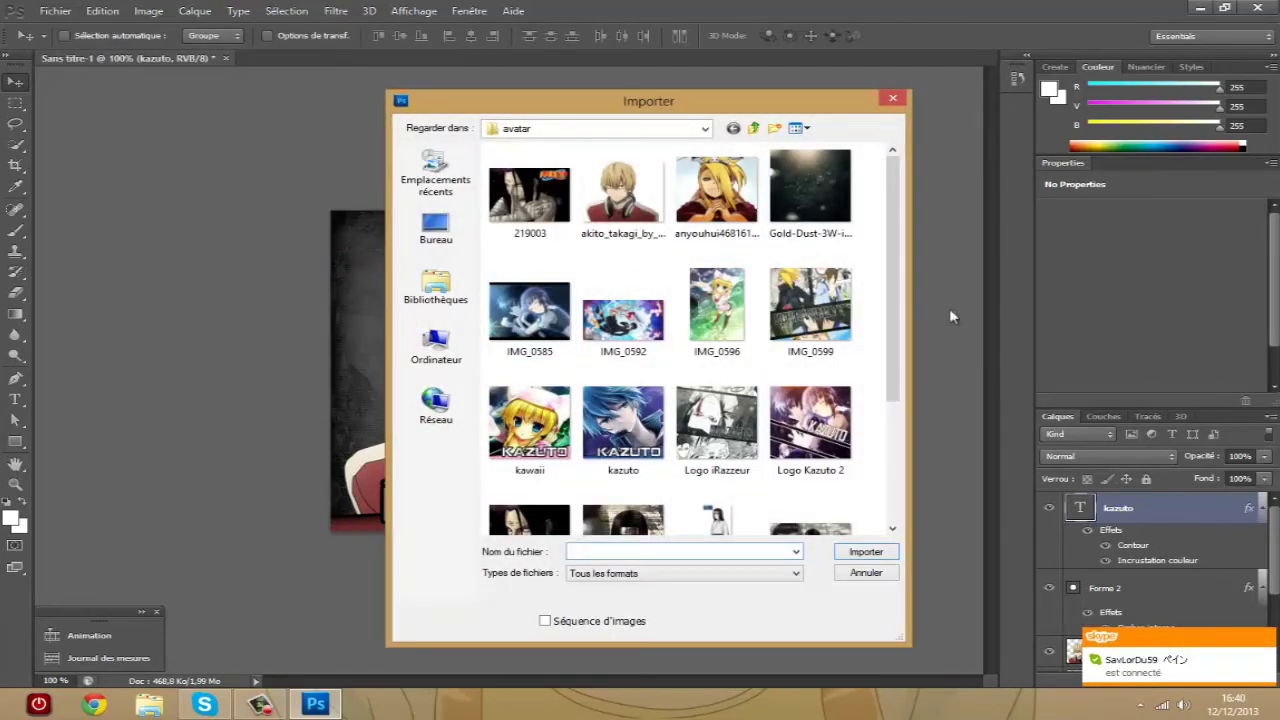
pyautogui.scroll(-2, 895, 297)
pyautogui.click(615, 491)
pyautogui.doubleClick(615, 491)
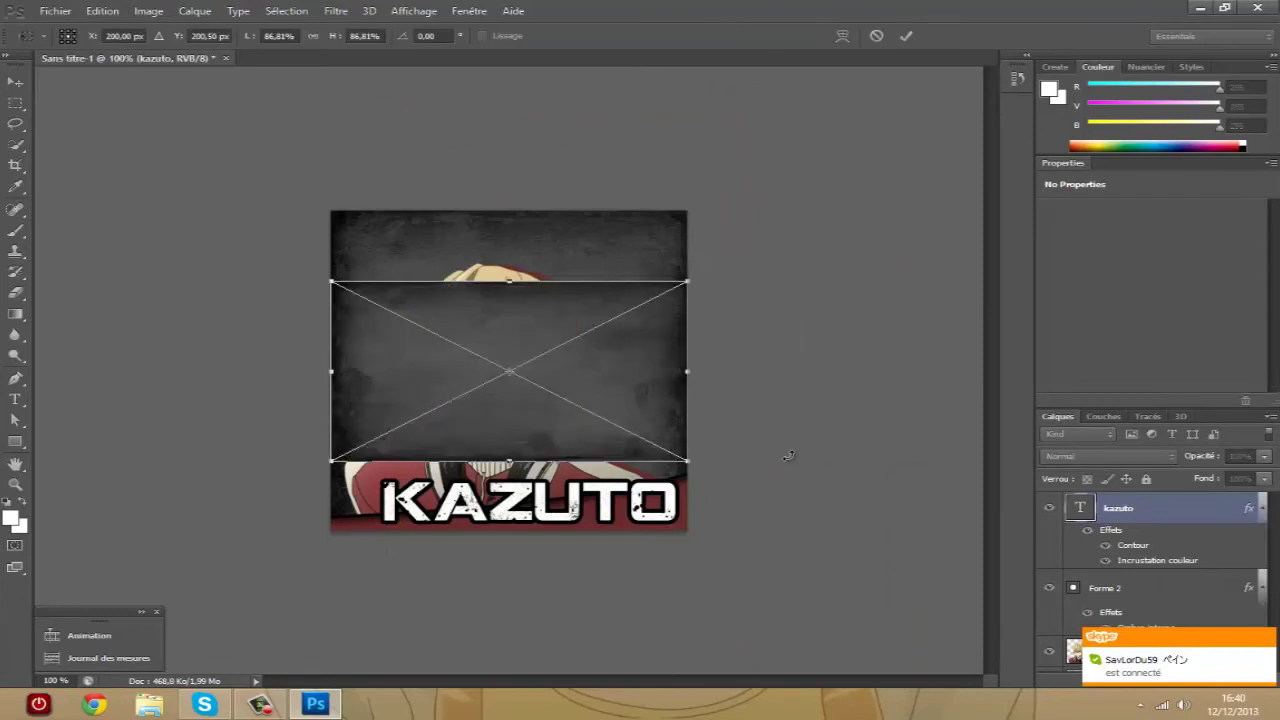
pyautogui.moveTo(509, 281); pyautogui.dragTo(509, 211)
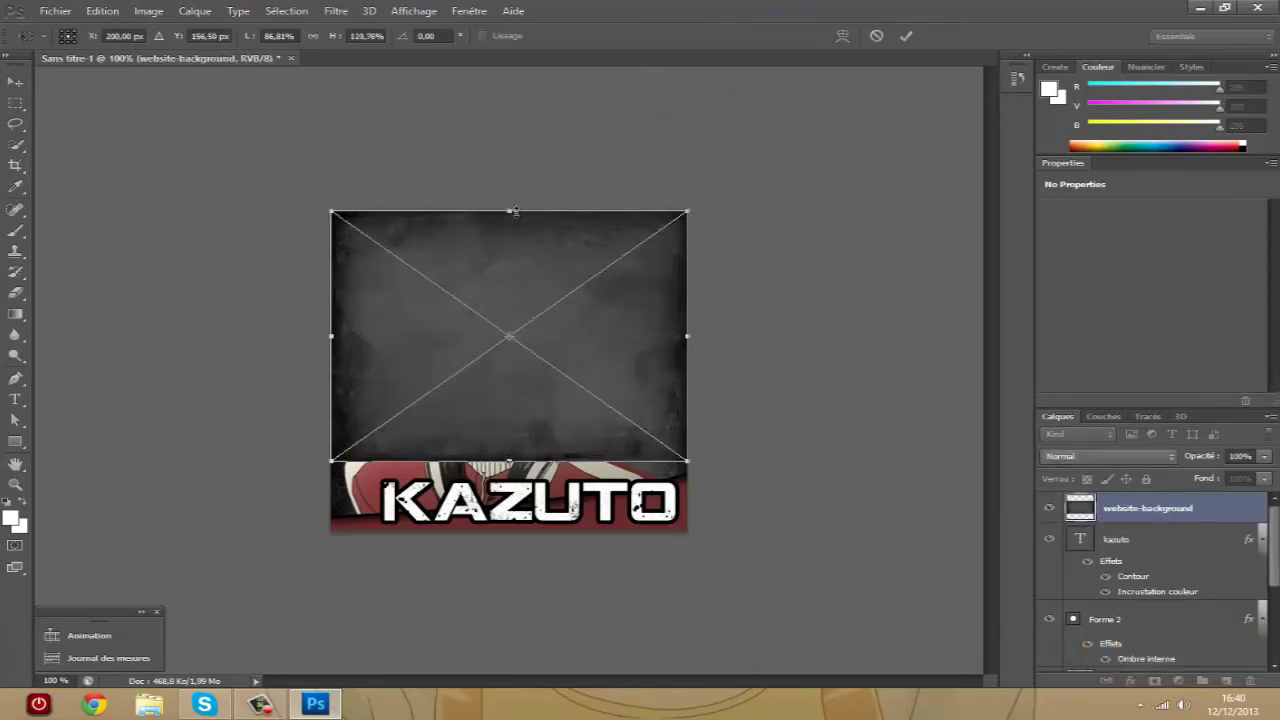
pyautogui.moveTo(502, 462); pyautogui.dragTo(502, 529)
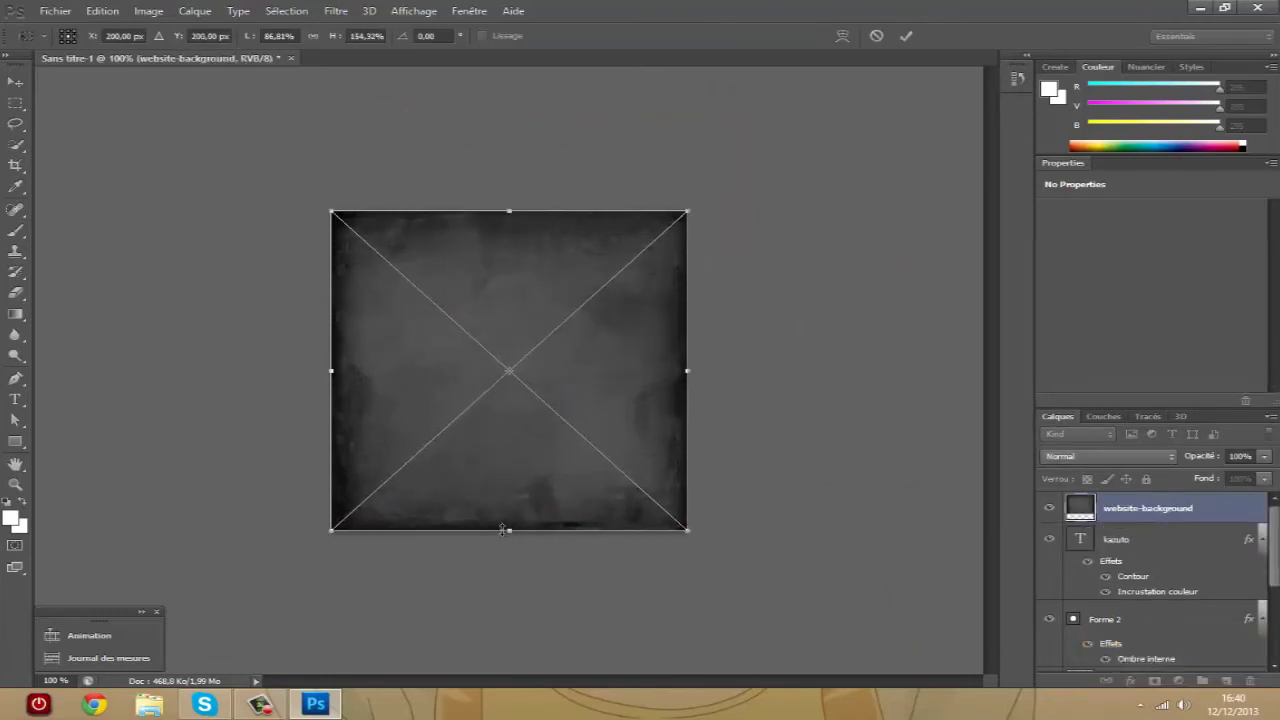
pyautogui.press('Return')
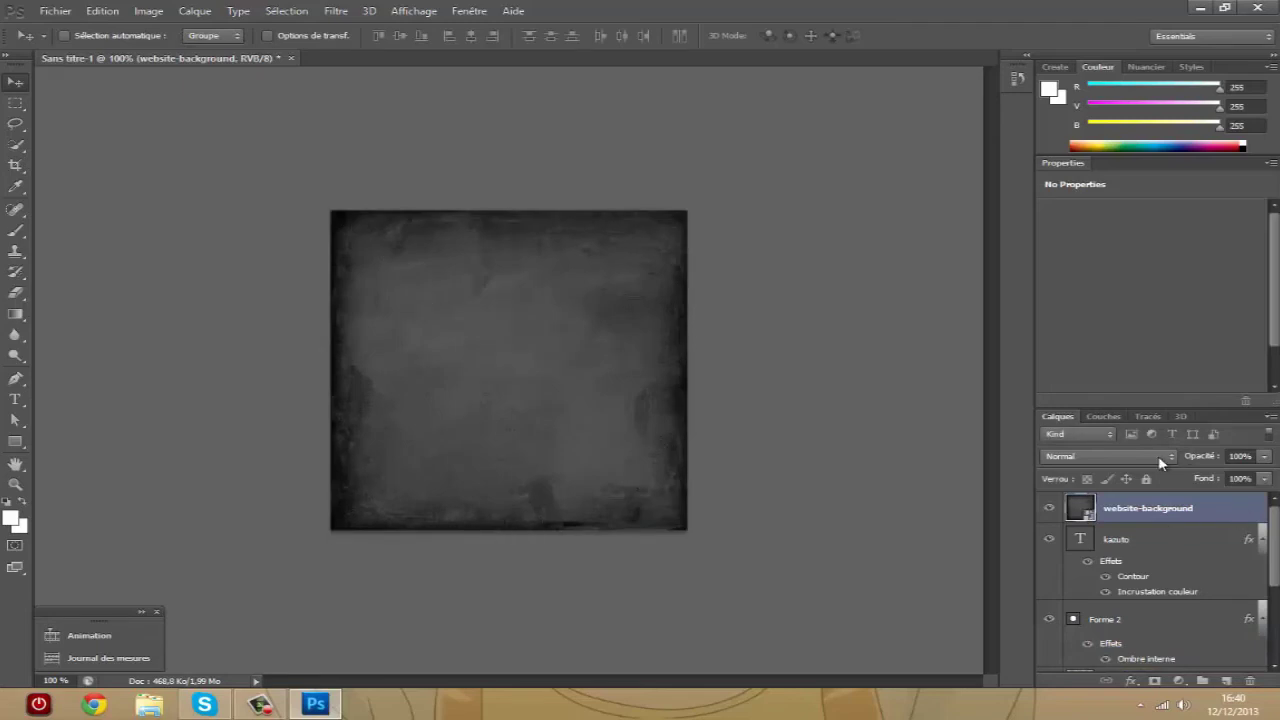
# Step: Set the background layer to Incrustation blend mode at 74% opacity
pyautogui.click(1146, 456)
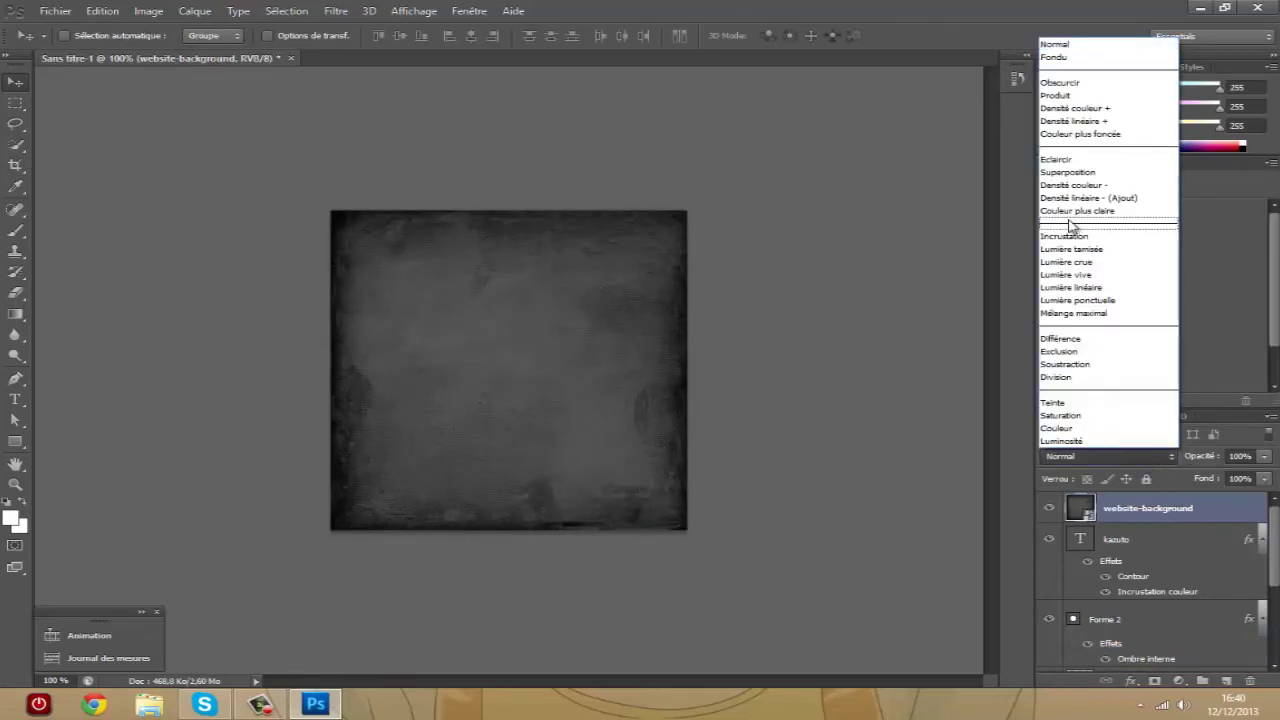
pyautogui.click(1068, 236)
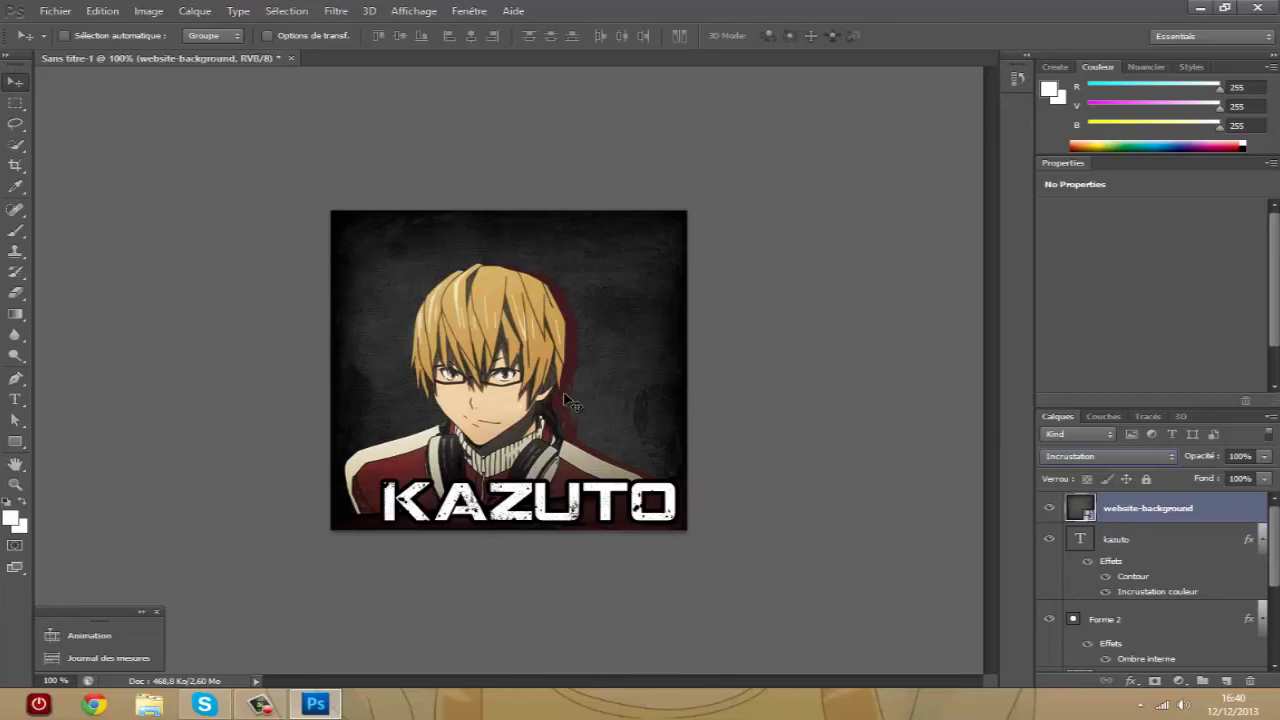
pyautogui.click(1266, 457)
pyautogui.moveTo(1266, 482); pyautogui.dragTo(1250, 482)
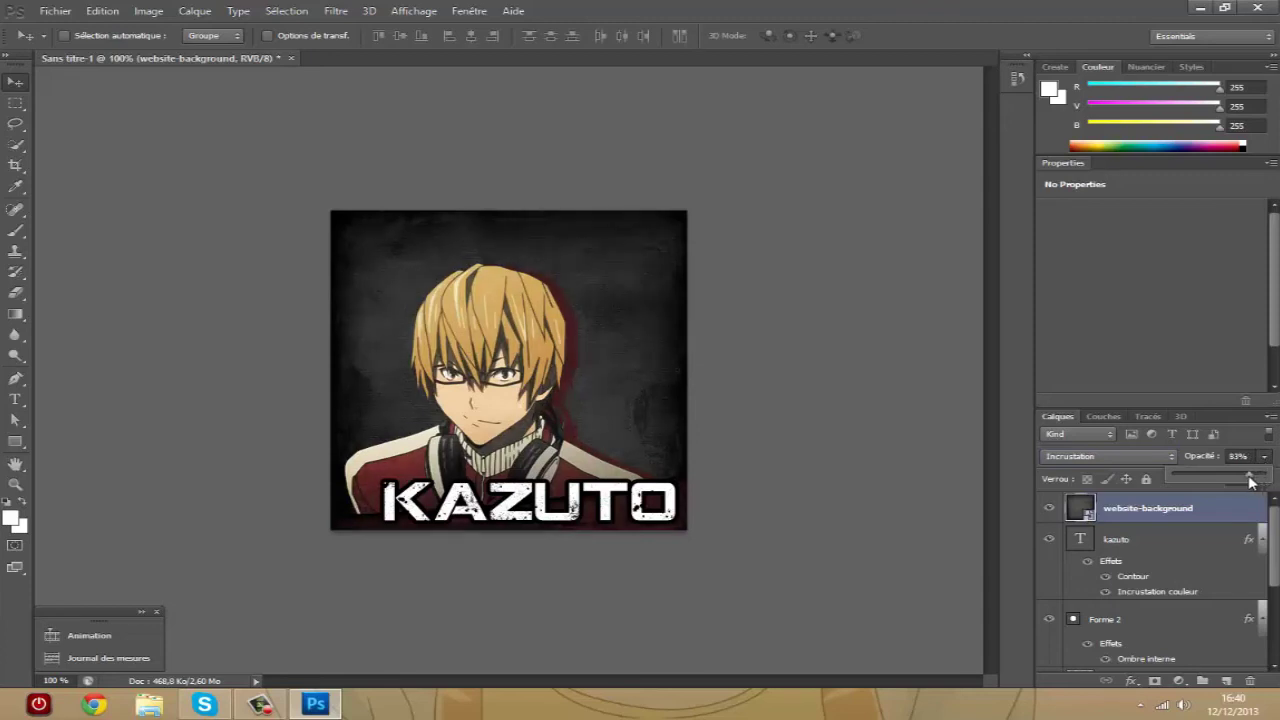
pyautogui.moveTo(1249, 480); pyautogui.dragTo(1246, 480)
pyautogui.click(786, 543)
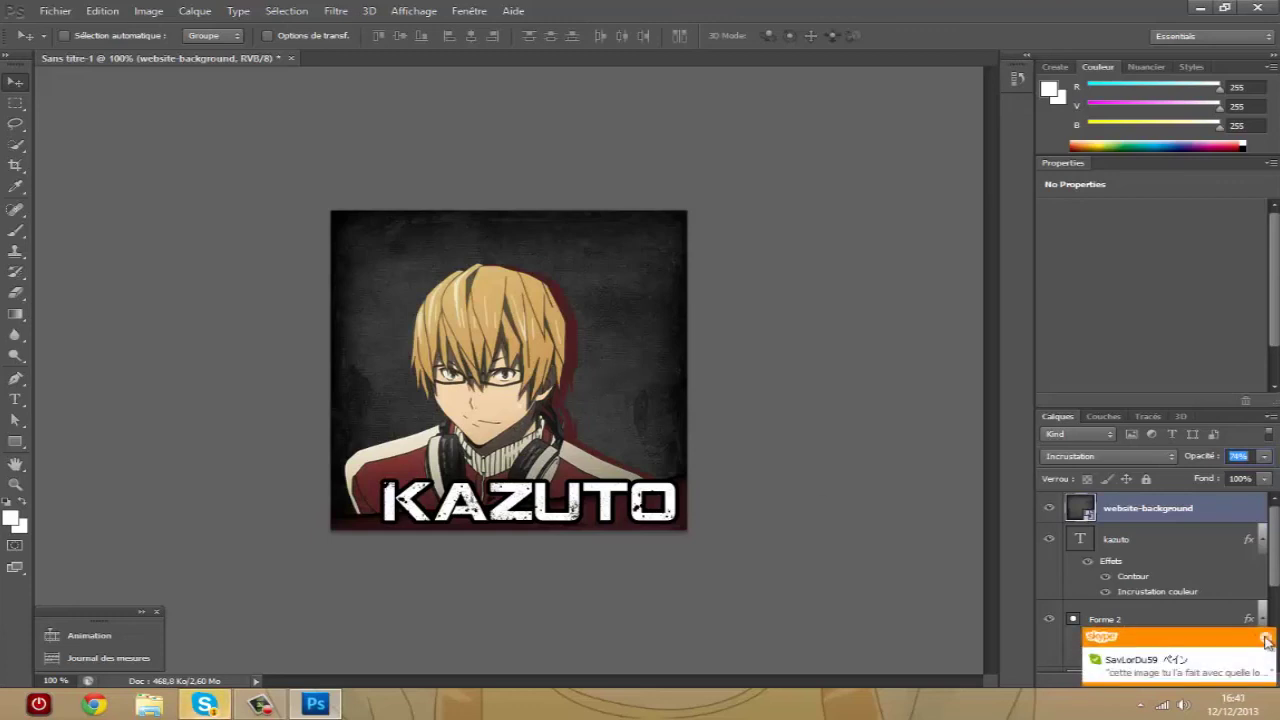
# Step: Reply in the Skype chat that the image was made with Photoshop, then close Skype
pyautogui.click(206, 704)
pyautogui.click(532, 447)
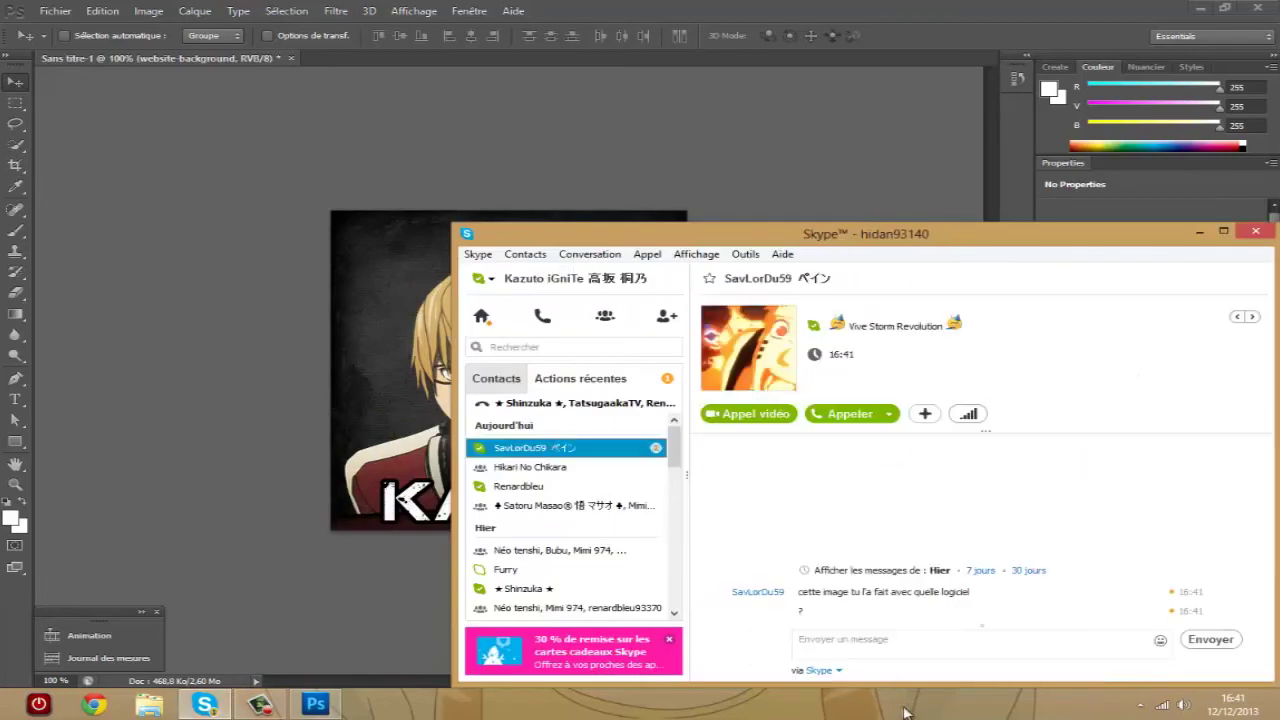
pyautogui.click(845, 645)
pyautogui.write("c'est pas moi")
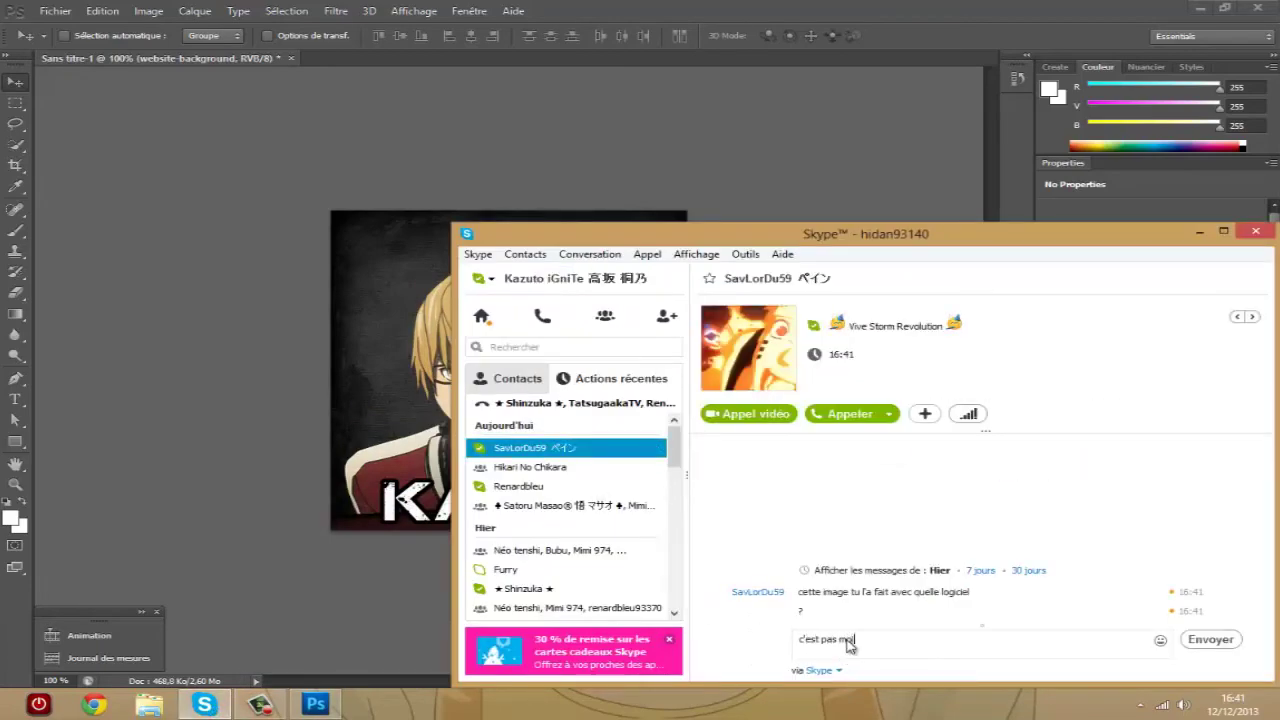
pyautogui.write('qui')
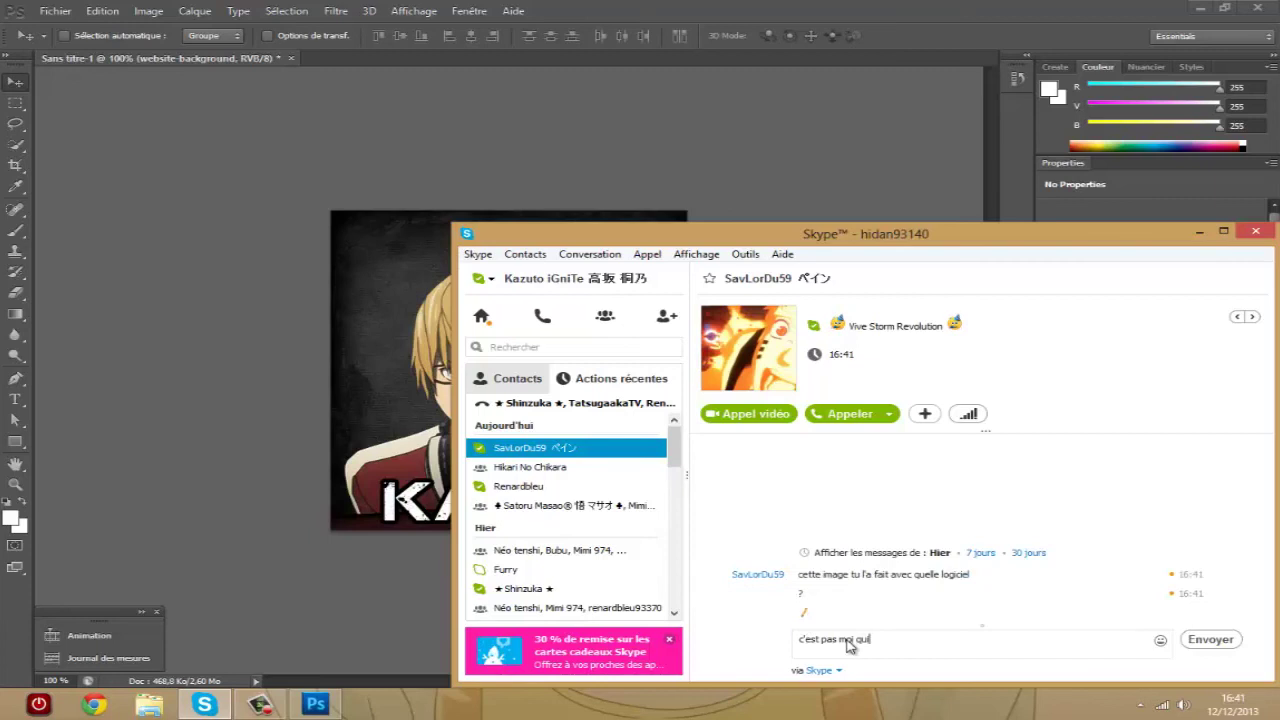
pyautogui.write(' les fait')
pyautogui.write(" mais c'est fait a")
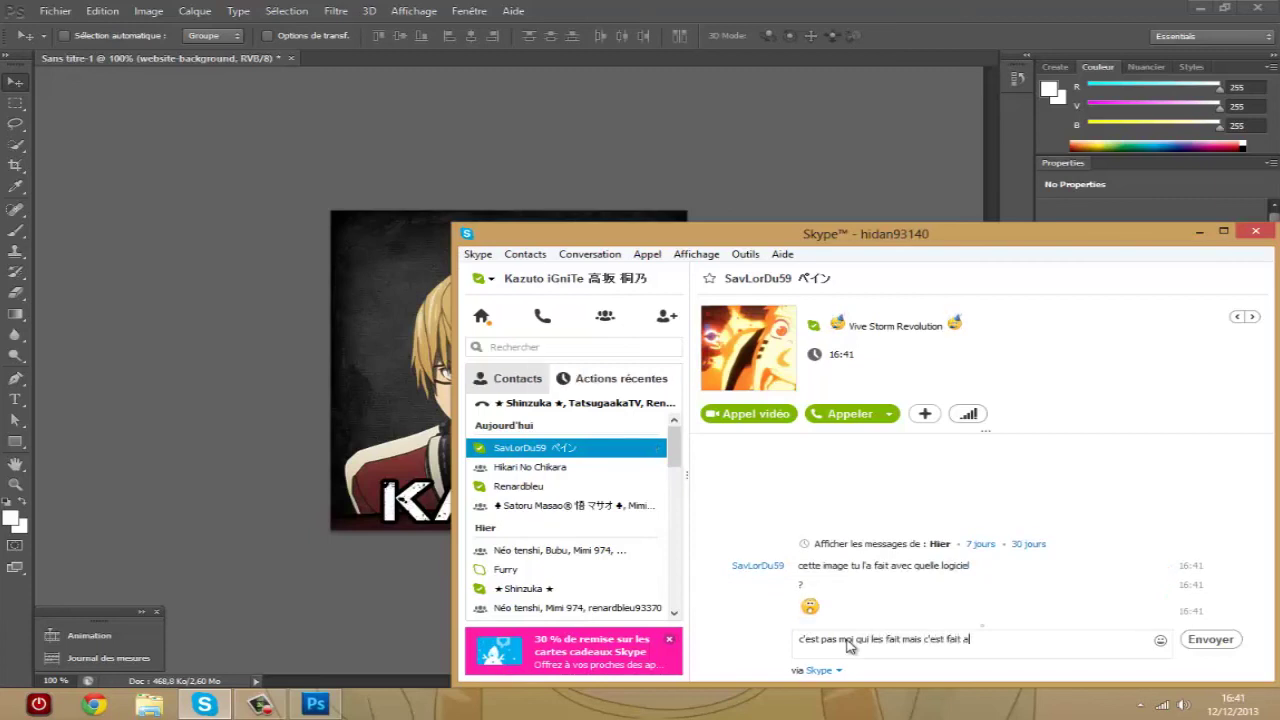
pyautogui.write('ve')
pyautogui.write('toshop')
pyautogui.press('Return')
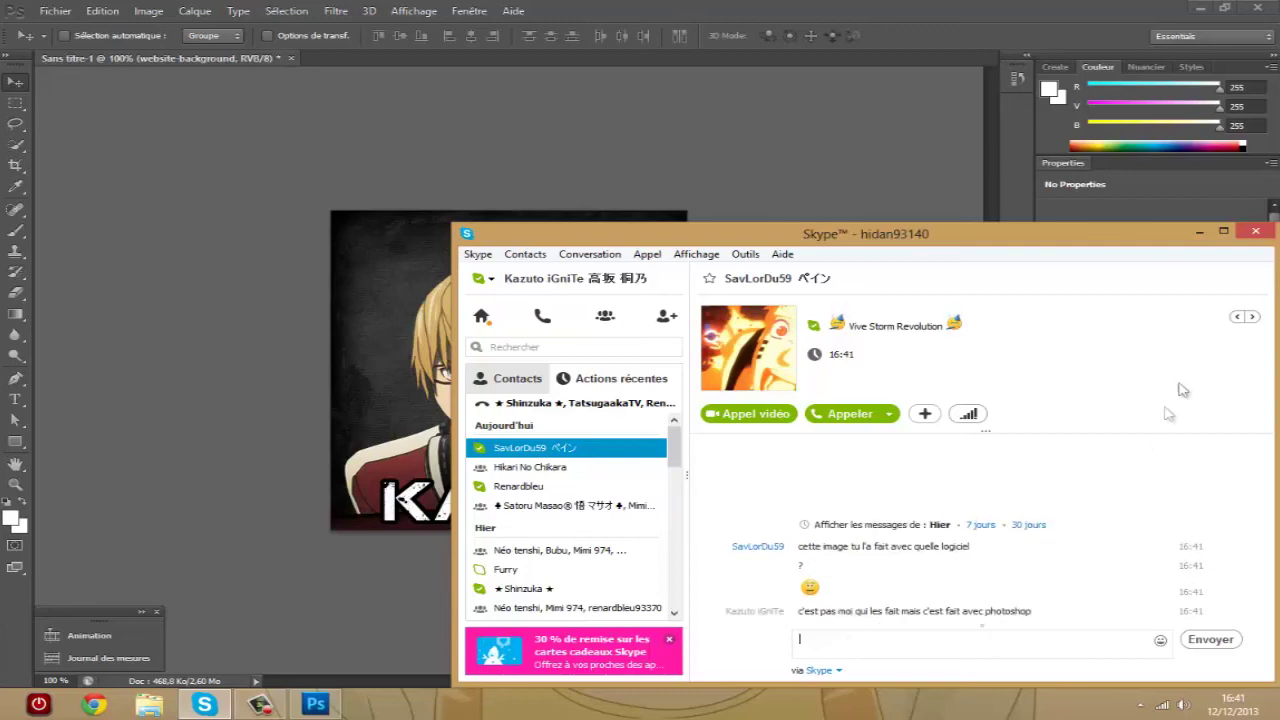
pyautogui.click(1255, 232)
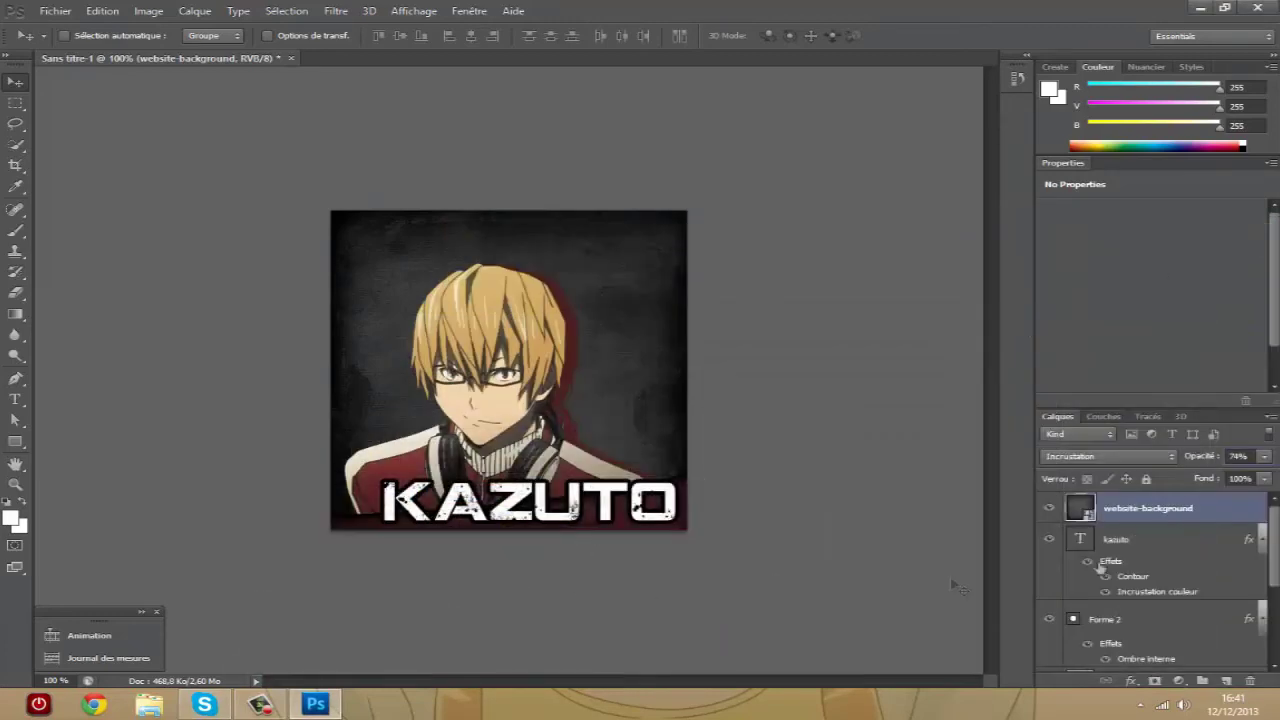
# Step: Place the Gold-Dust-3W-iPad image as the top layer over the whole canvas
pyautogui.scroll(-3, 1240, 540)
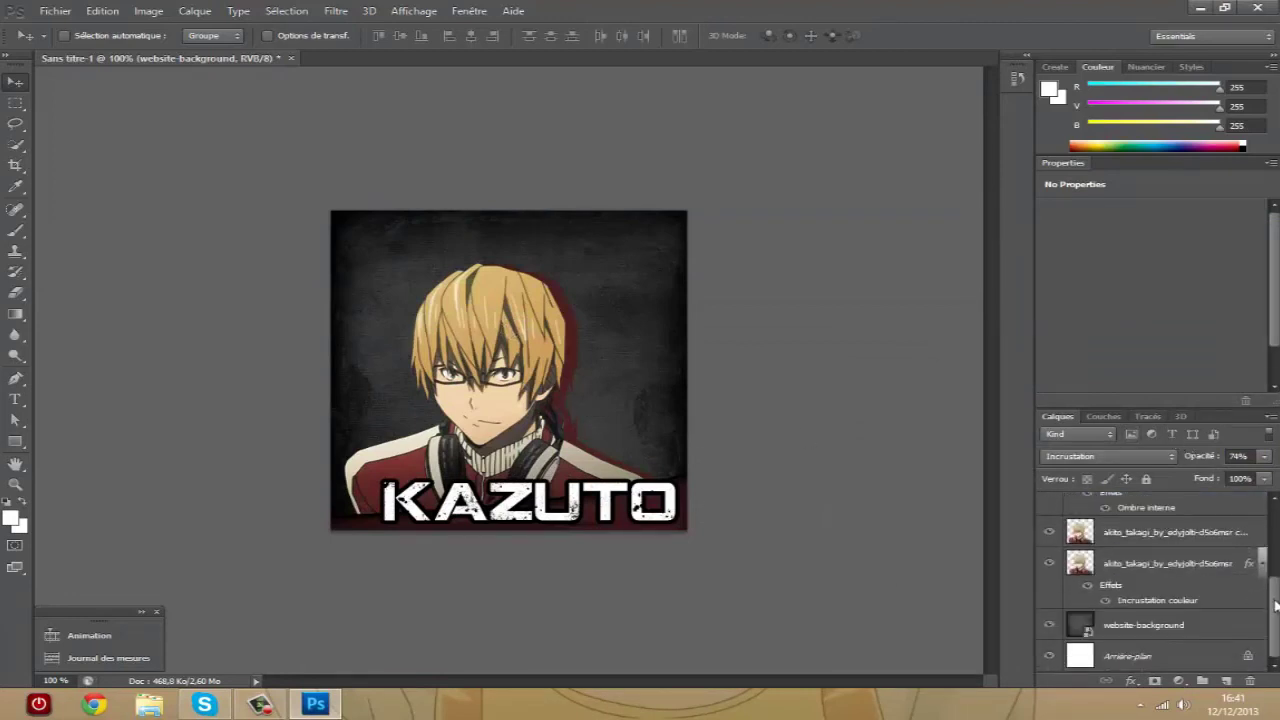
pyautogui.hotkey('ctrl', 'shift', ']')
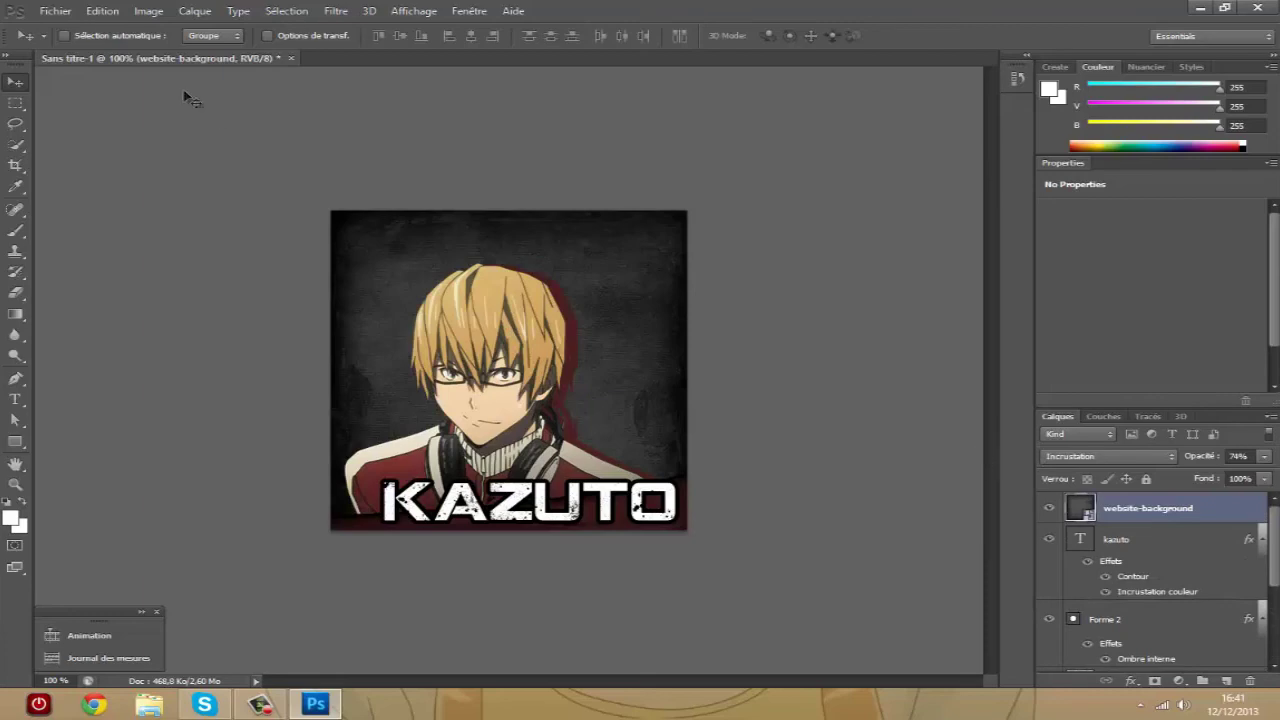
pyautogui.click(60, 14)
pyautogui.click(115, 280)
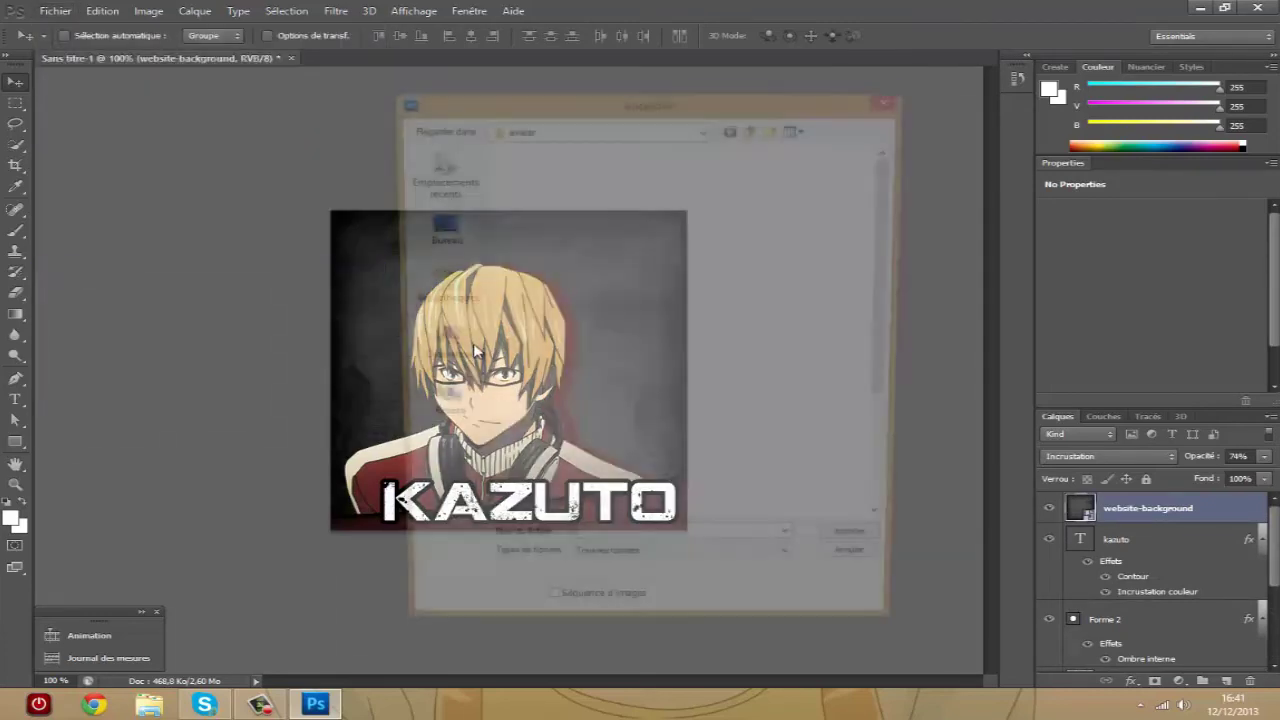
pyautogui.moveTo(623, 87); pyautogui.dragTo(637, 94)
pyautogui.moveTo(728, 104); pyautogui.dragTo(1039, 85)
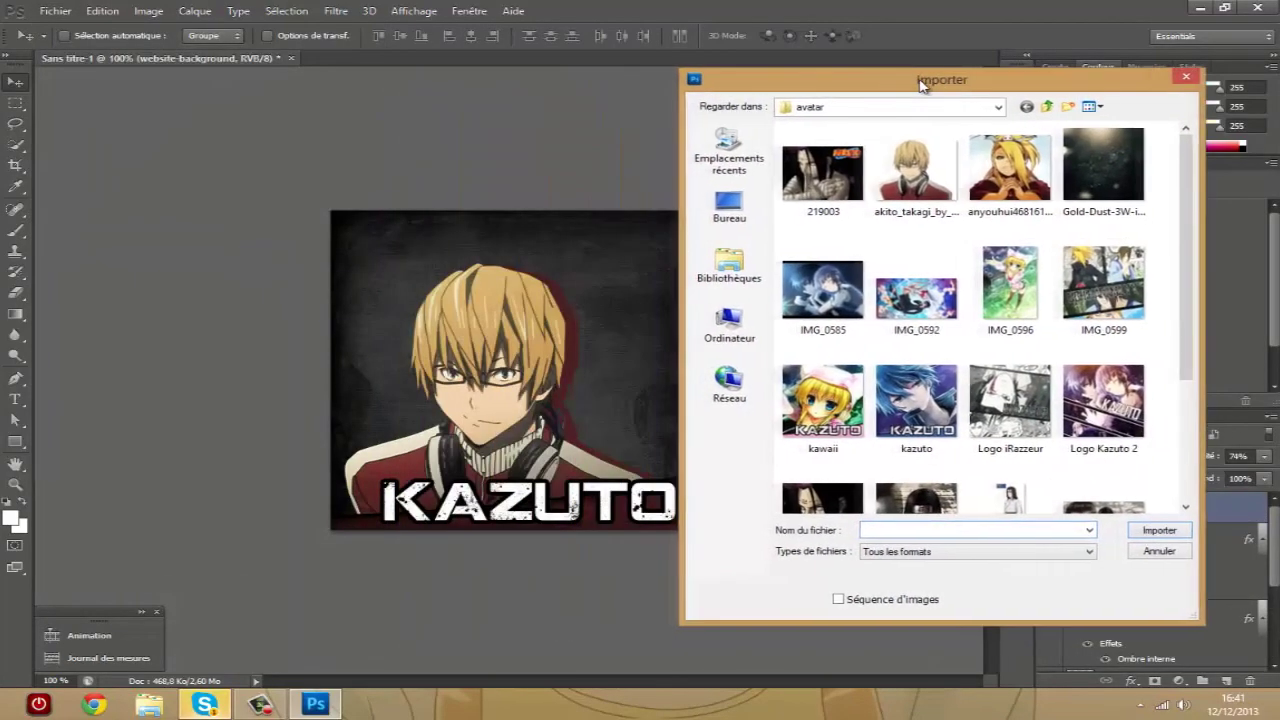
pyautogui.scroll(-1, 1205, 207)
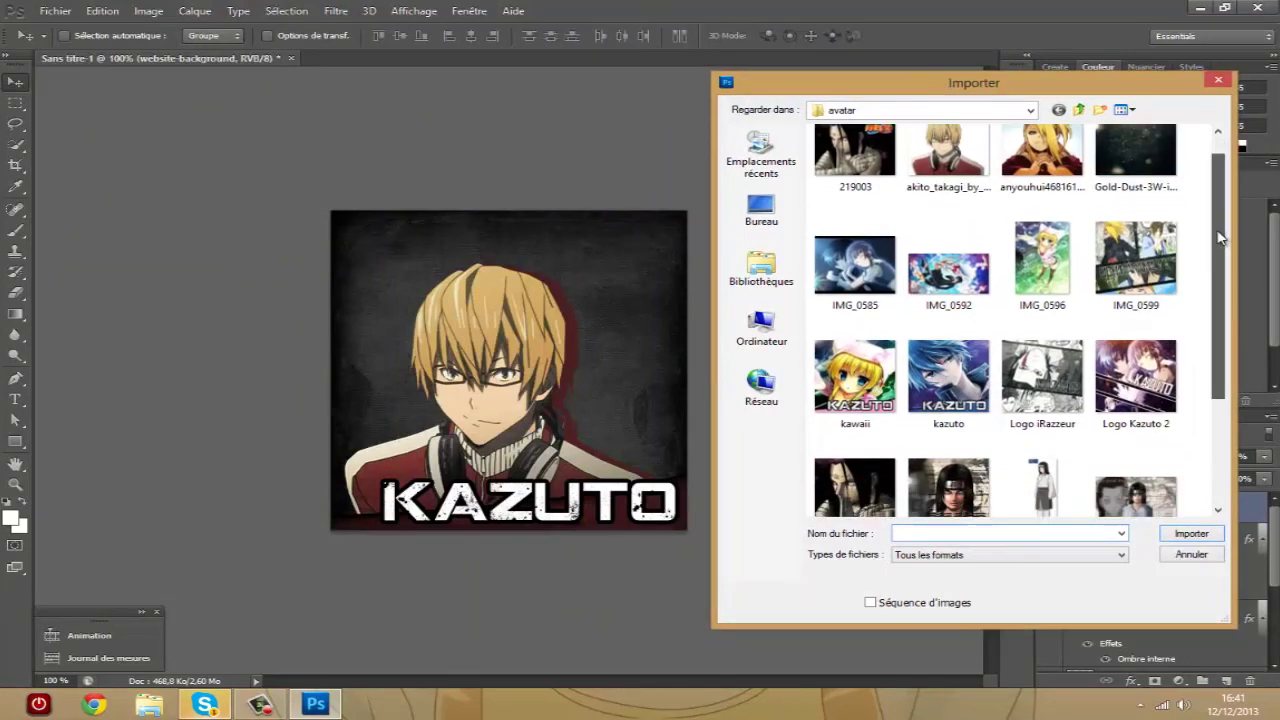
pyautogui.scroll(-4, 1190, 410)
pyautogui.moveTo(1218, 383); pyautogui.dragTo(1218, 265)
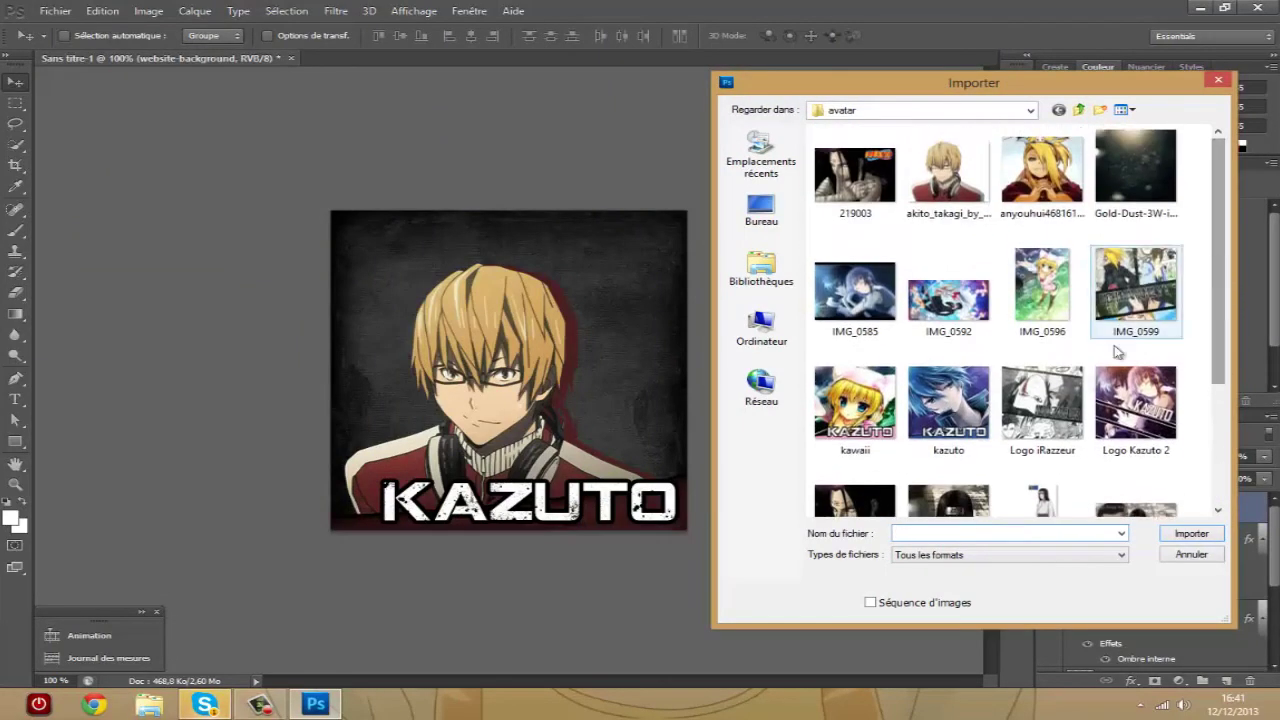
pyautogui.click(1133, 160)
pyautogui.doubleClick(1133, 160)
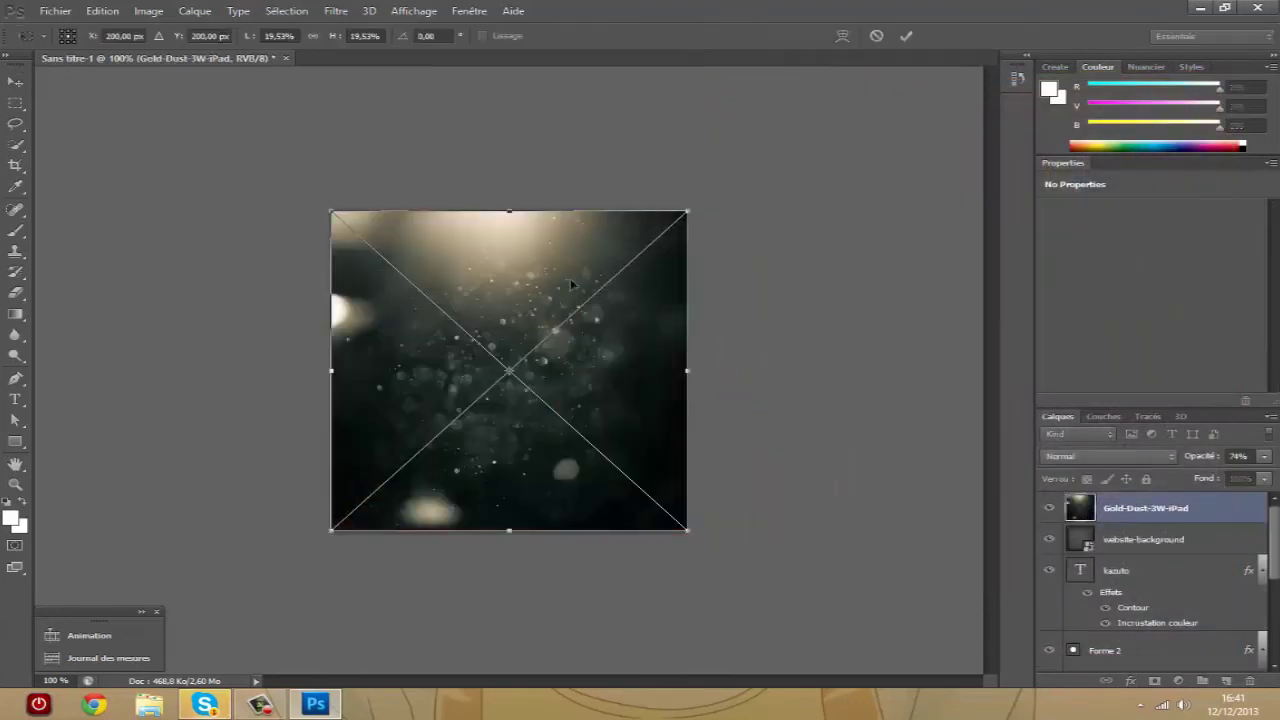
pyautogui.press('Return')
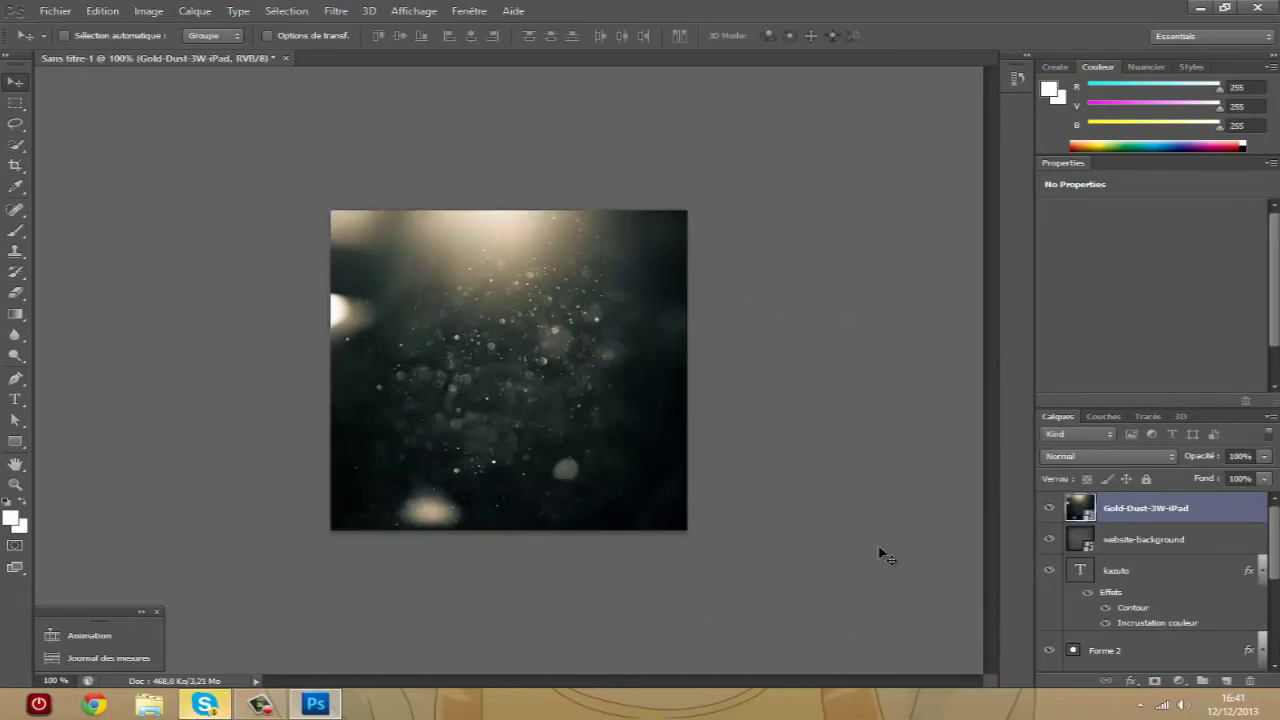
pyautogui.click(1155, 457)
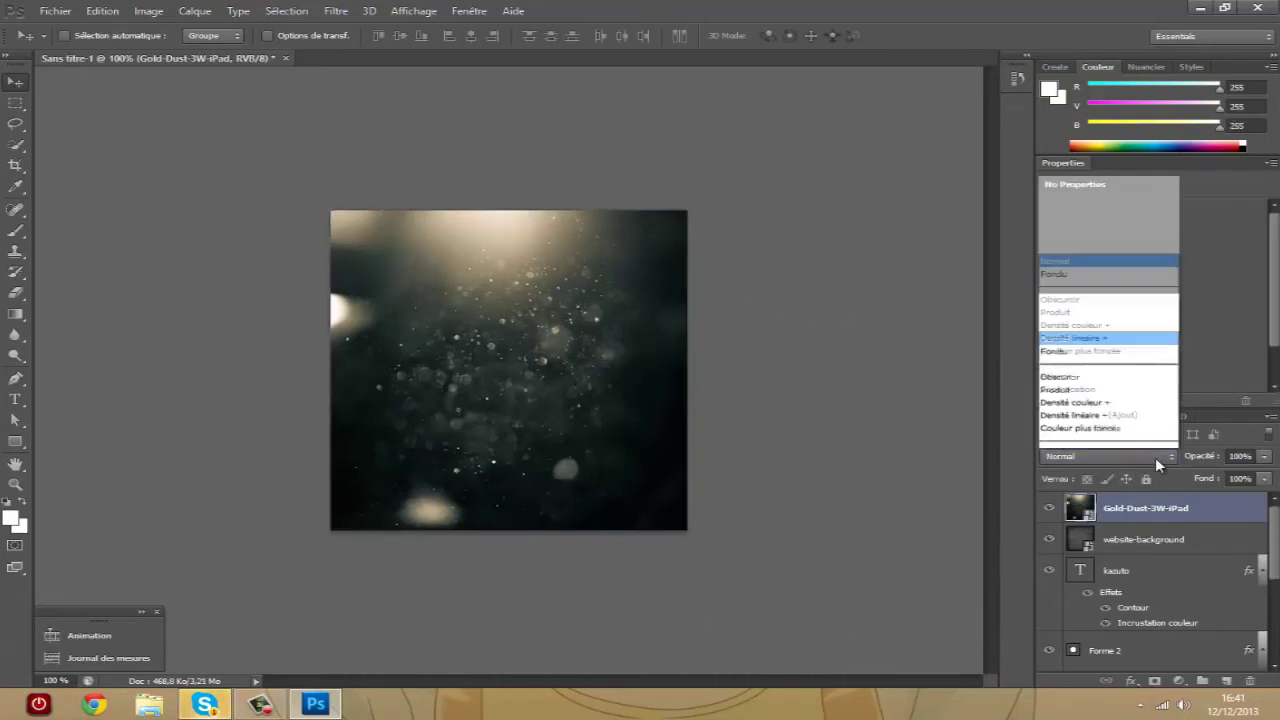
# Step: Set the gold-dust layer to Superposition blend mode at 60% opacity
pyautogui.click(1065, 236)
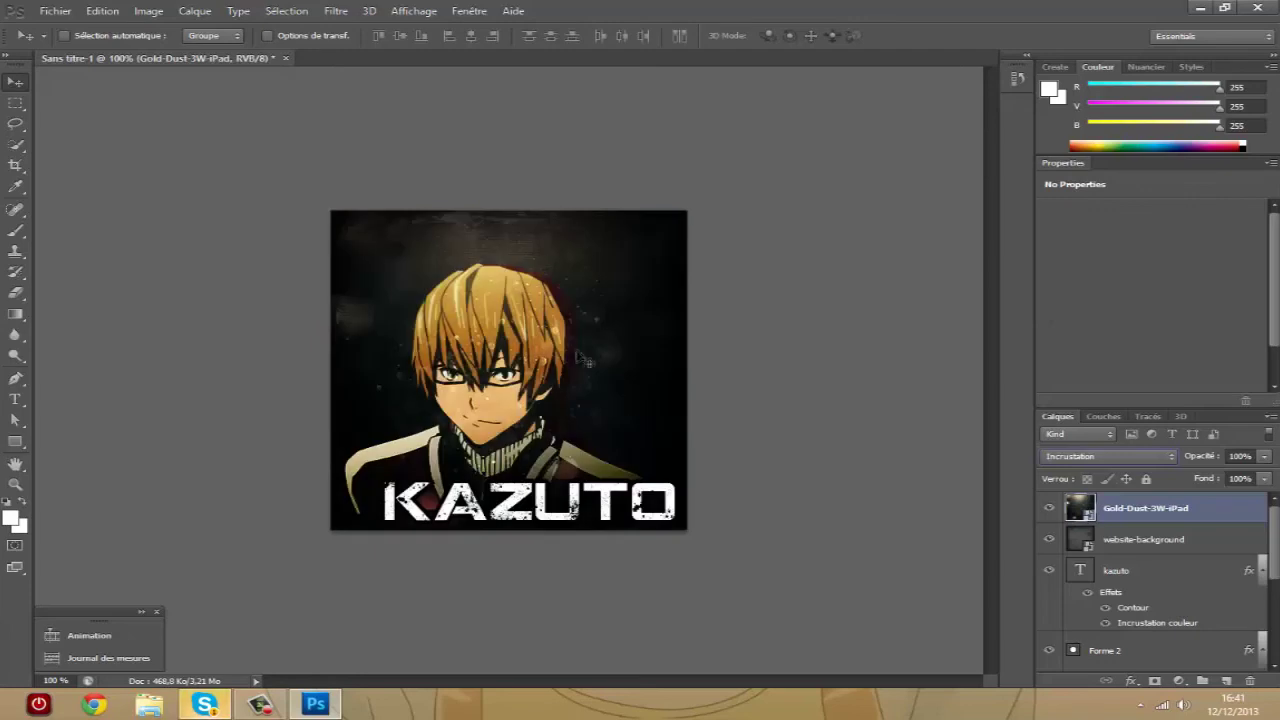
pyautogui.click(1127, 457)
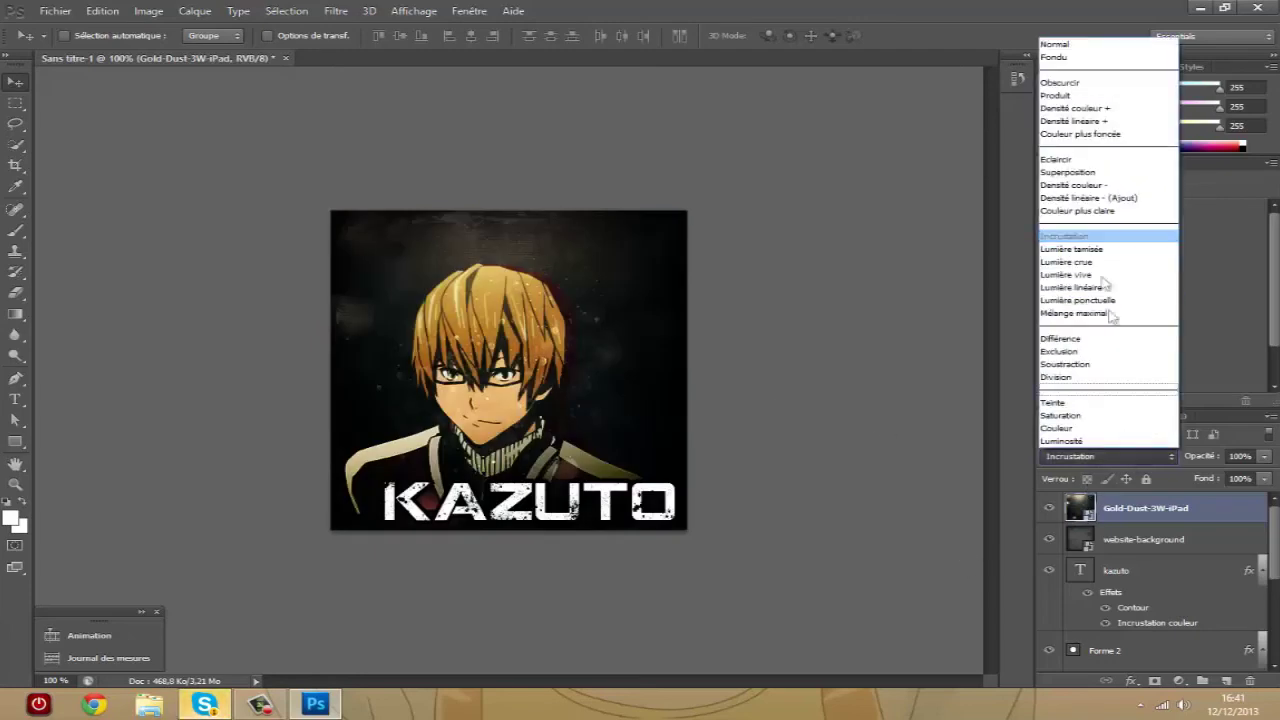
pyautogui.click(1113, 174)
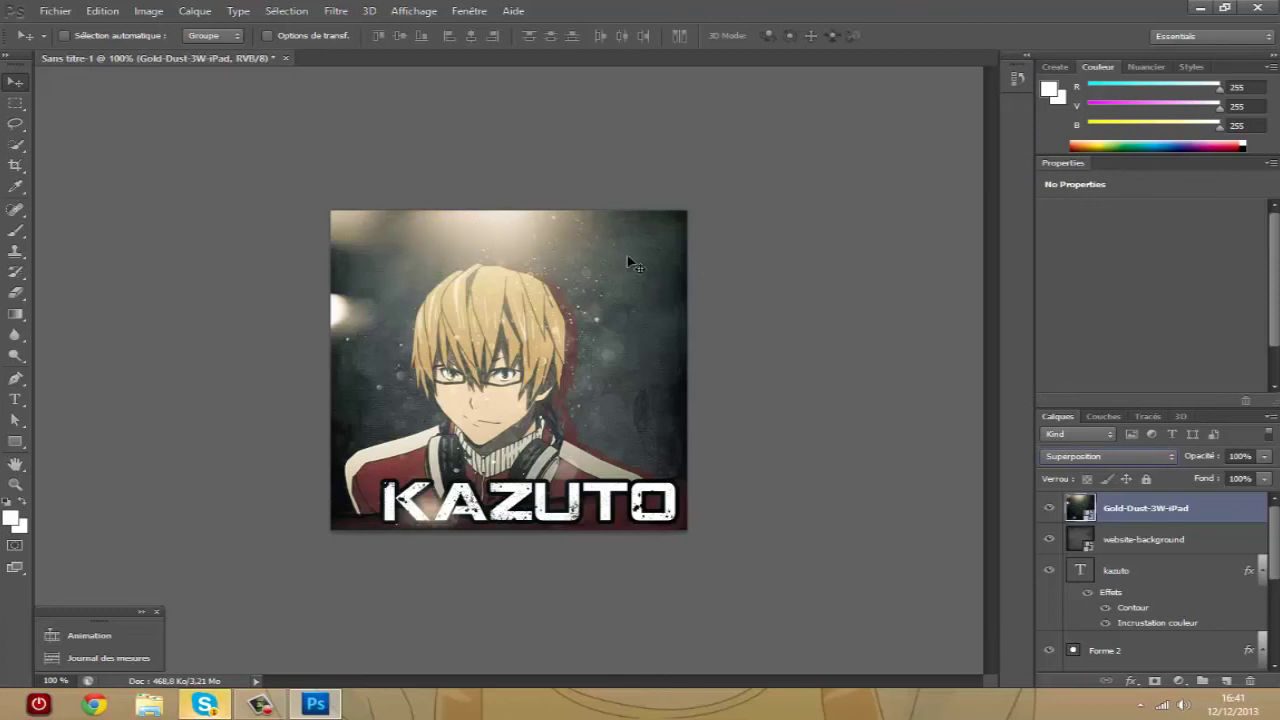
pyautogui.click(1264, 456)
pyautogui.moveTo(1264, 476); pyautogui.dragTo(1227, 473)
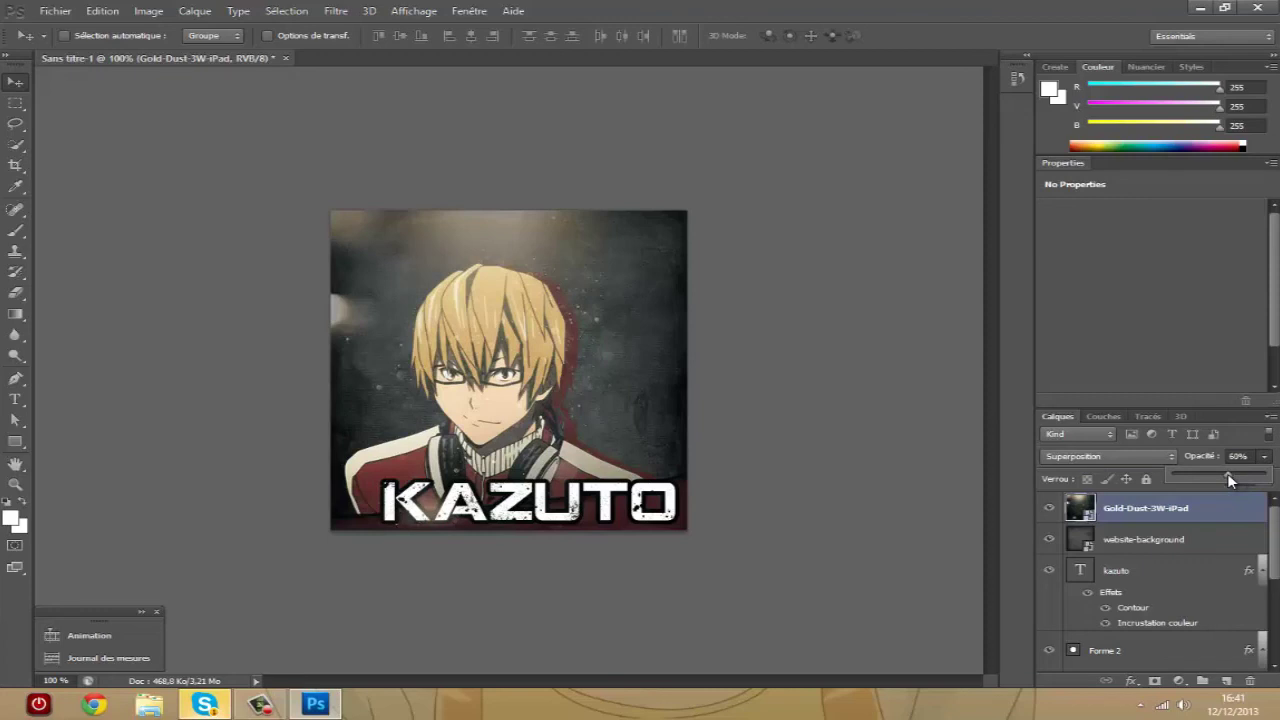
pyautogui.click(1272, 460)
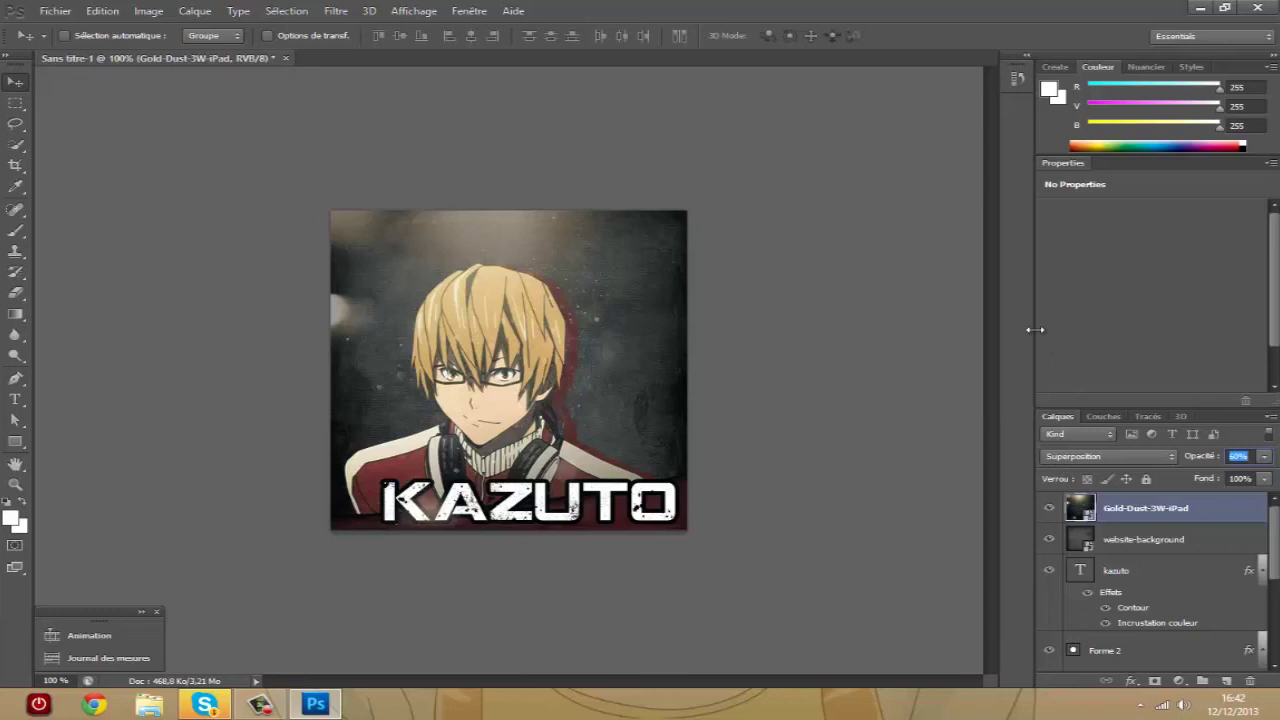
pyautogui.click(55, 11)
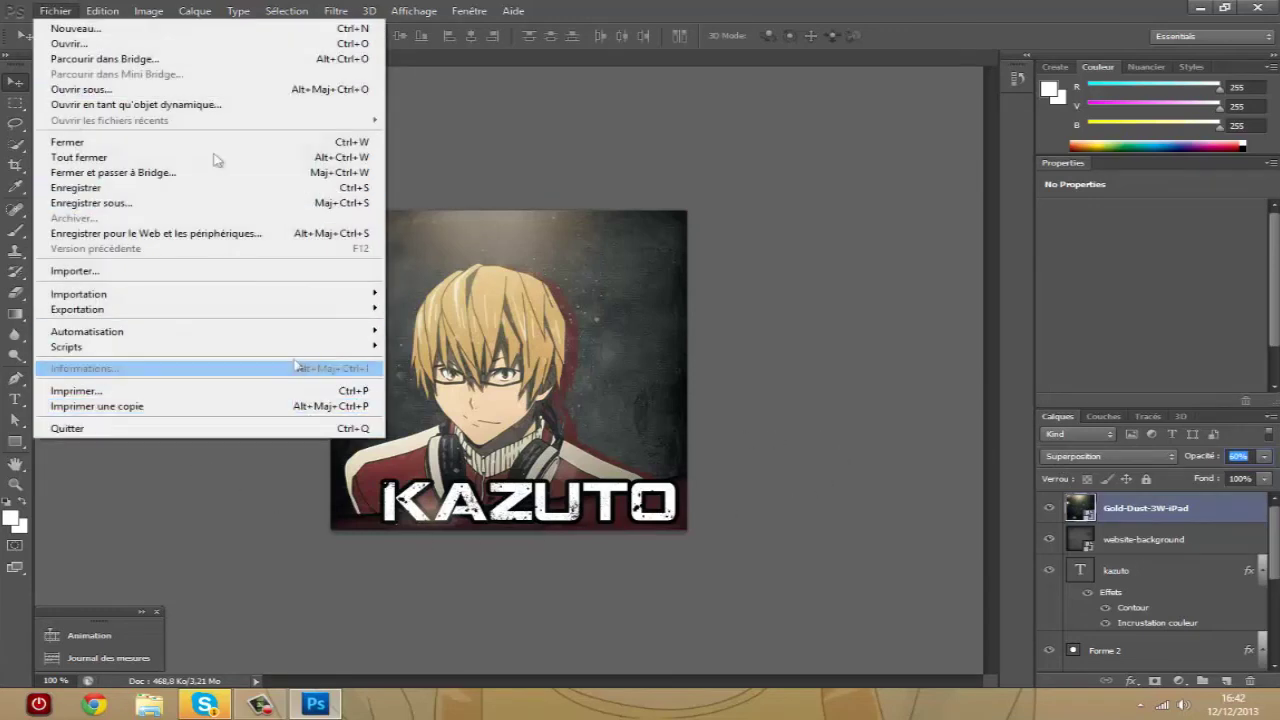
# Step: Start Save As and choose PNG as the file format
pyautogui.doubleClick(55, 11)
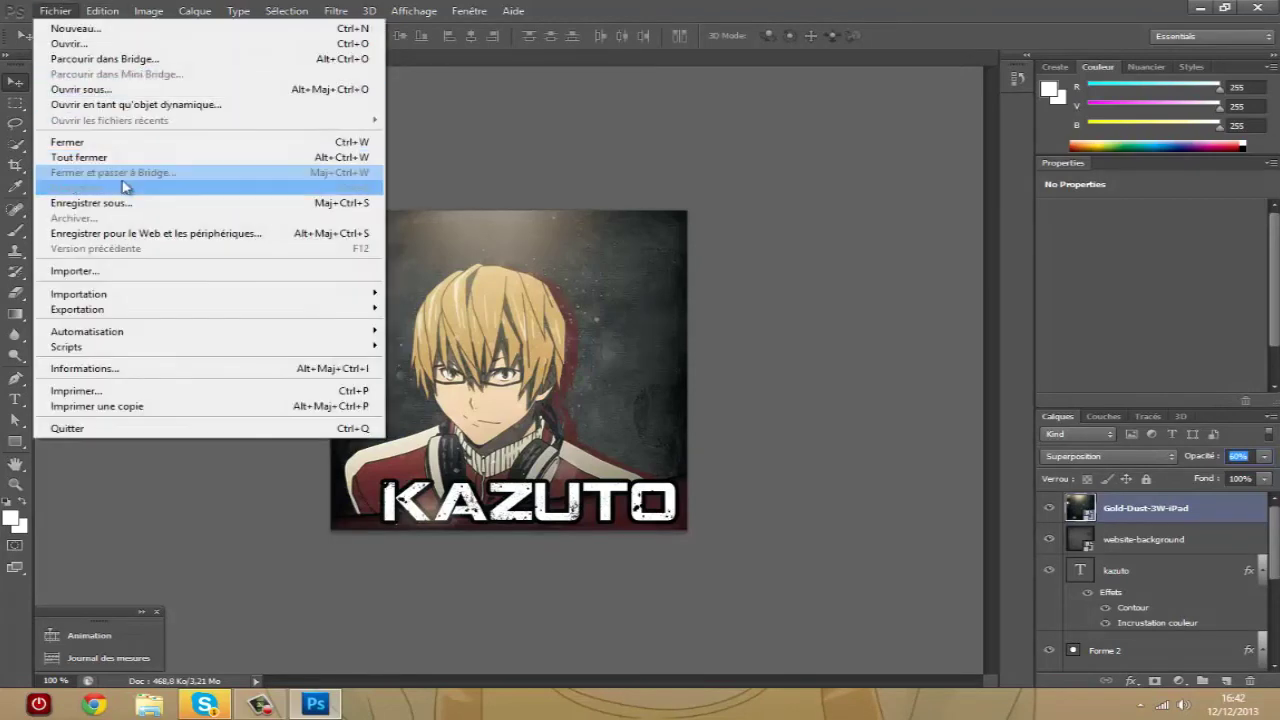
pyautogui.click(122, 202)
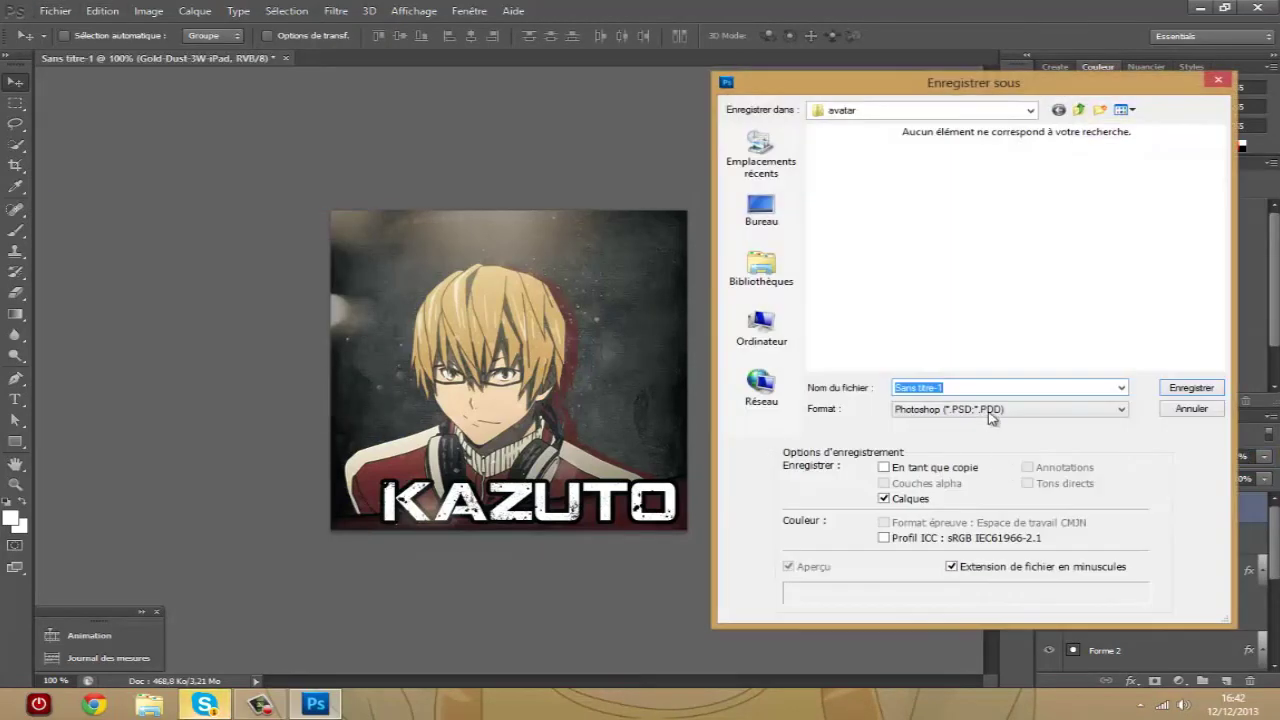
pyautogui.click(993, 409)
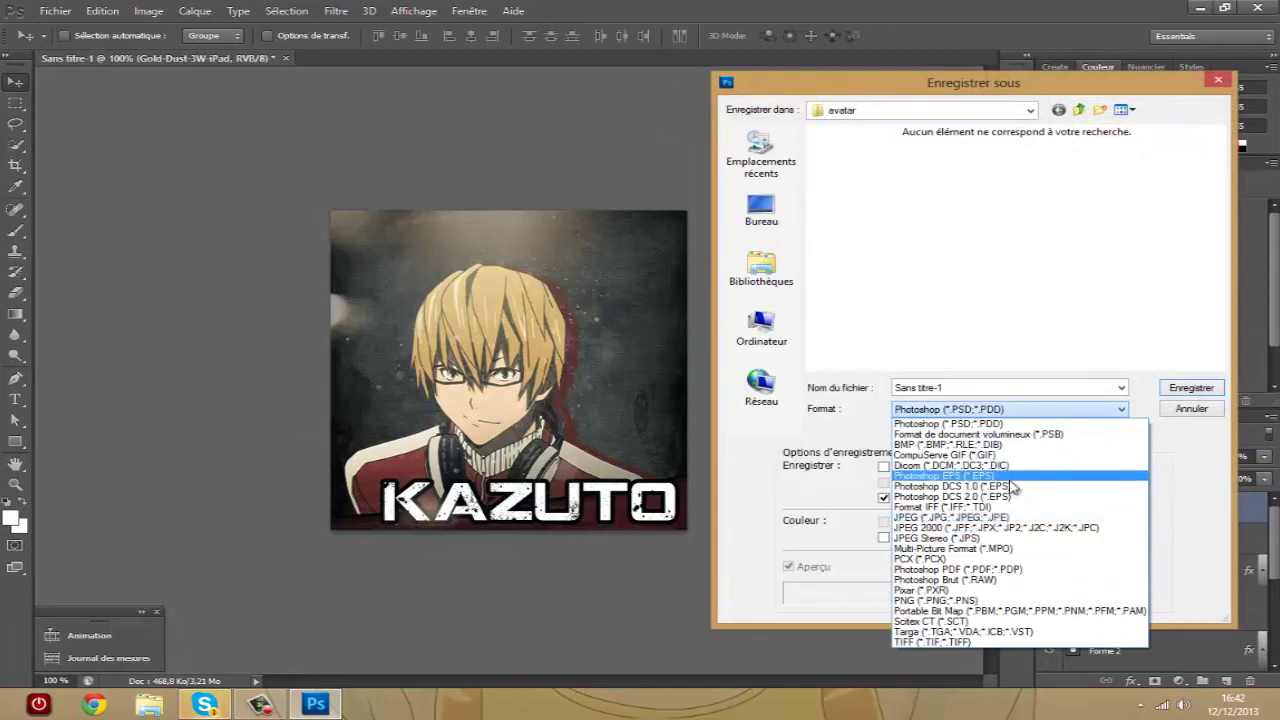
pyautogui.click(990, 600)
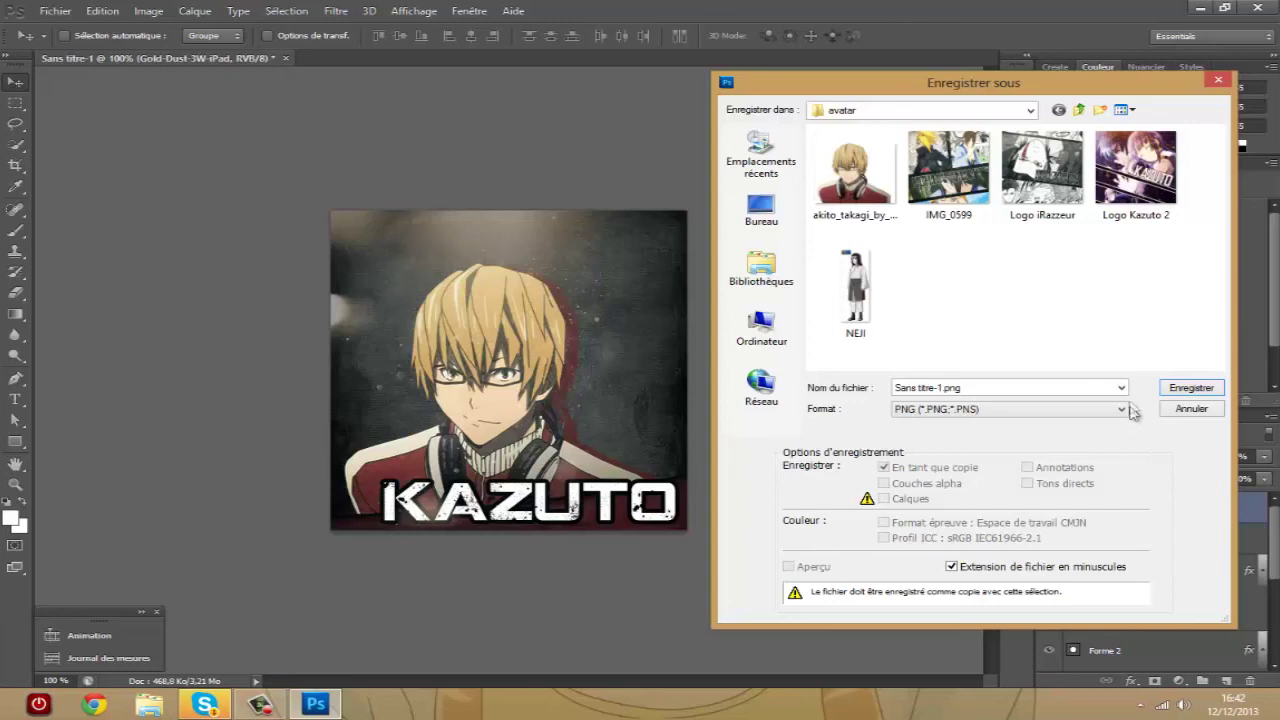
pyautogui.click(1120, 392)
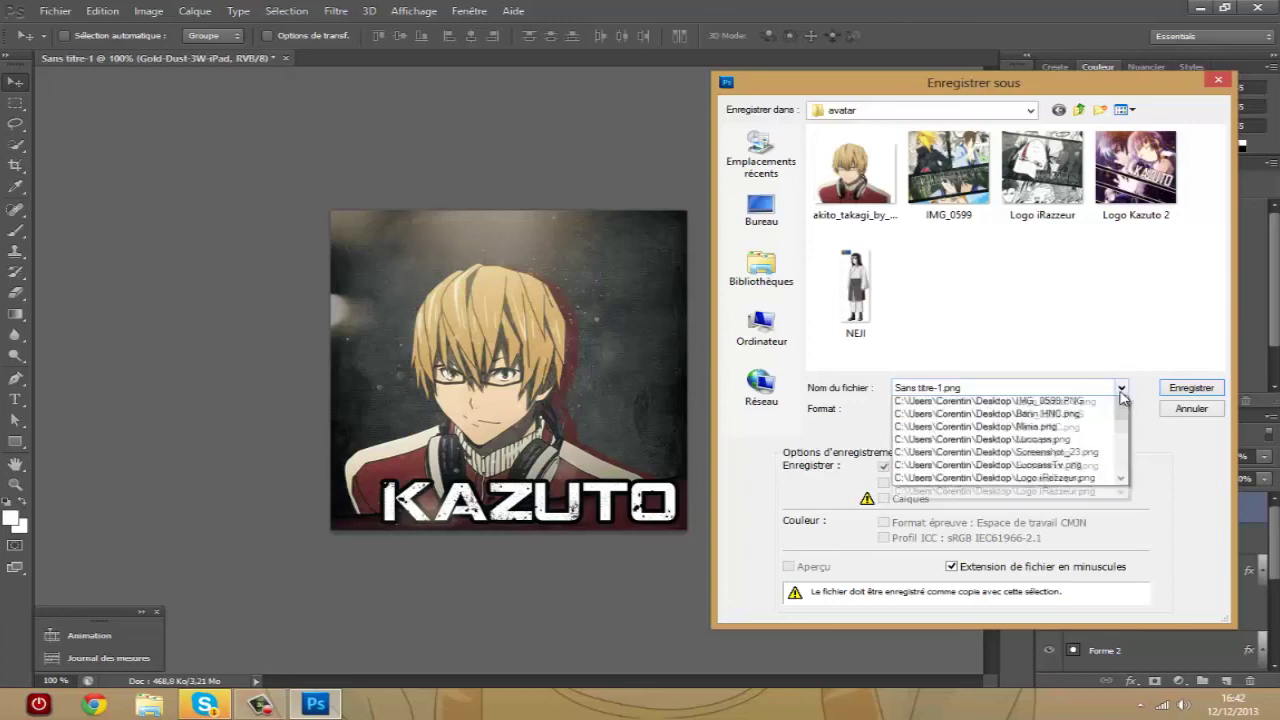
pyautogui.click(1120, 392)
pyautogui.click(1119, 408)
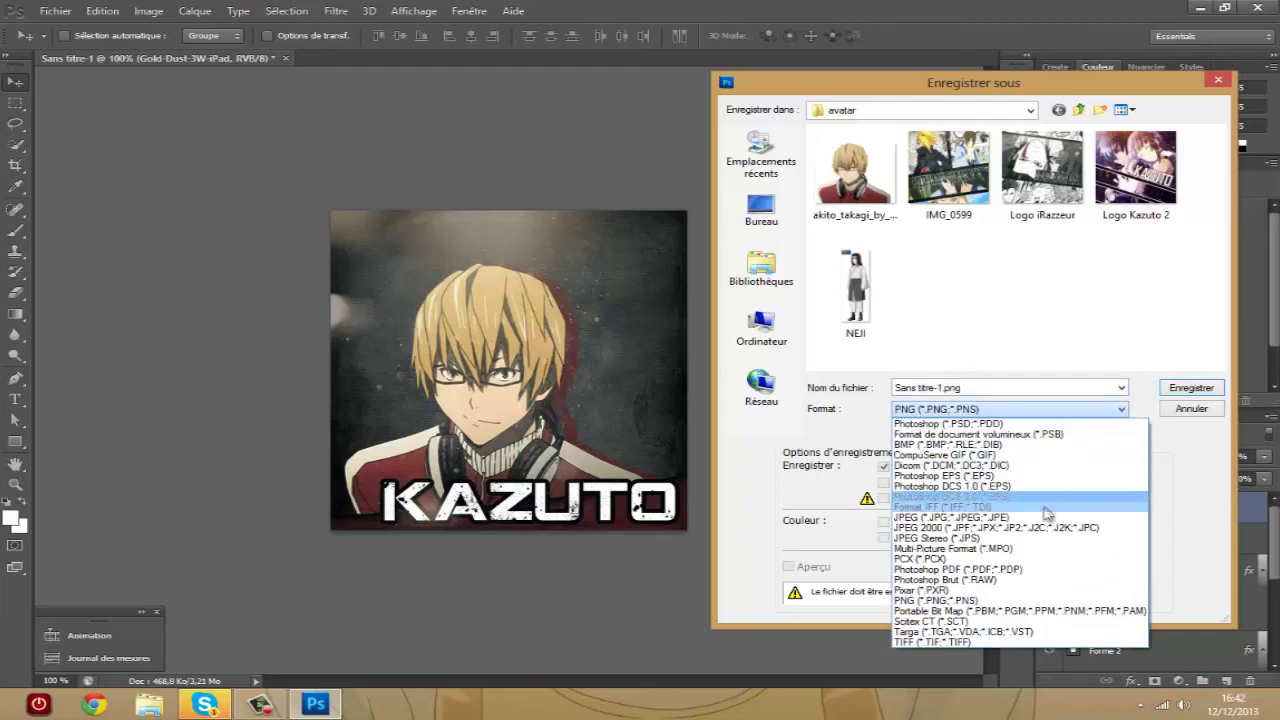
pyautogui.click(1020, 526)
pyautogui.click(1059, 410)
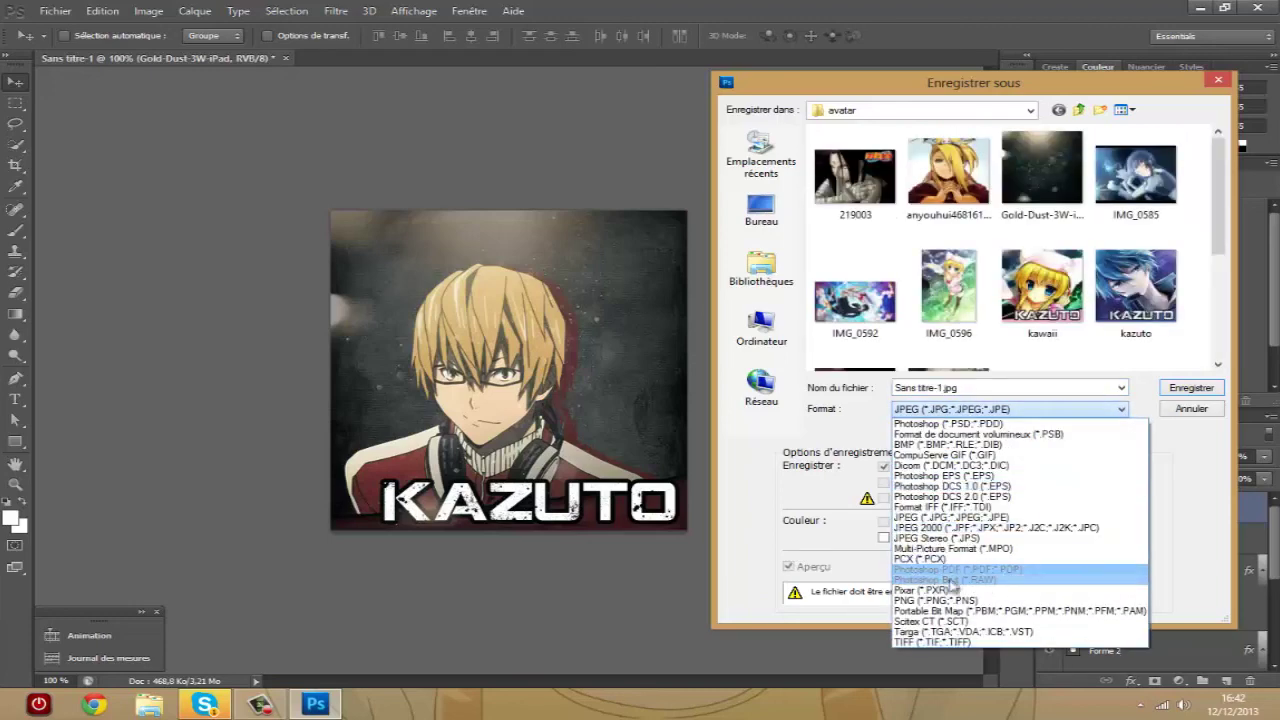
pyautogui.click(915, 600)
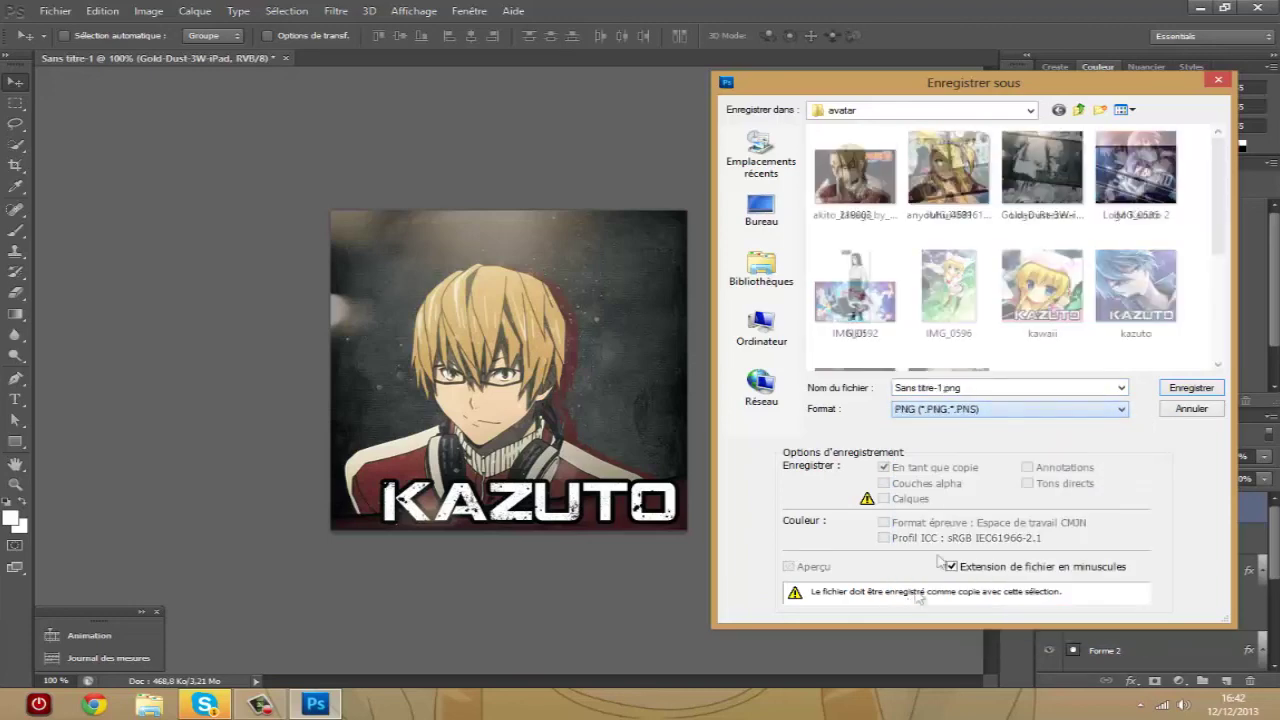
pyautogui.click(938, 387)
# Step: Name the file tuto and save it, accepting the default PNG options
pyautogui.click(940, 388)
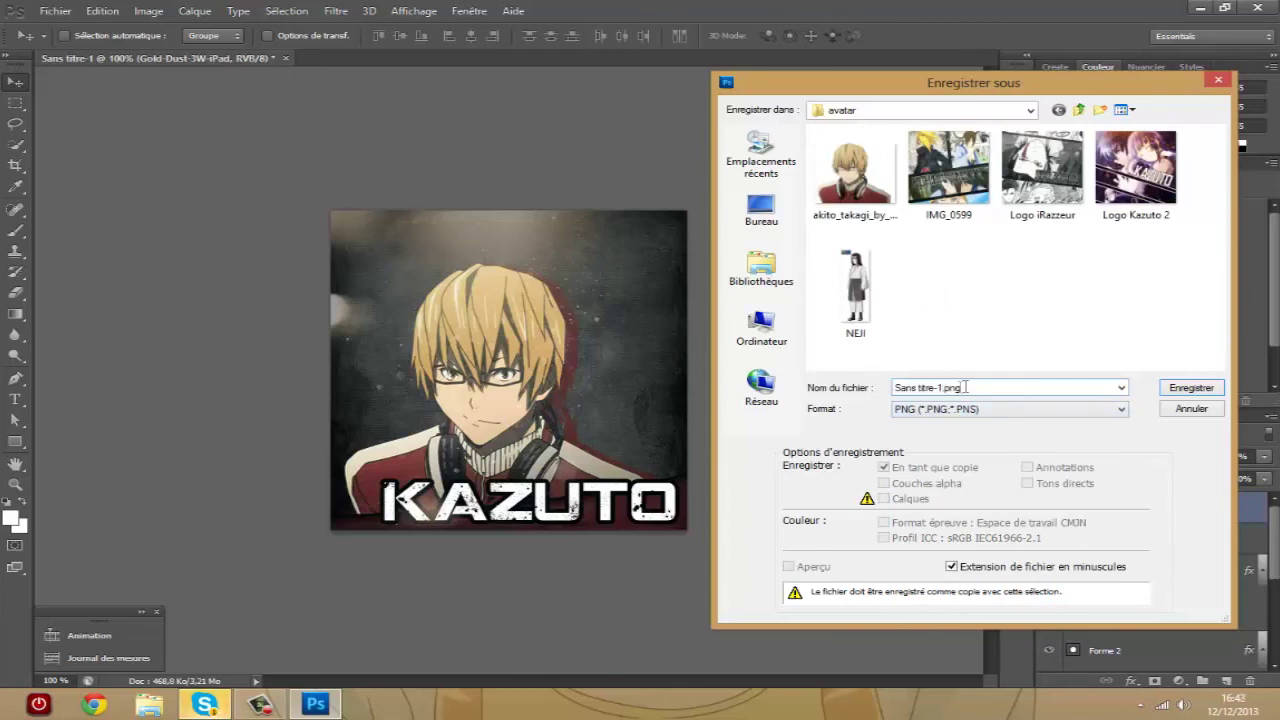
pyautogui.moveTo(940, 388); pyautogui.dragTo(890, 388)
pyautogui.write('taka')
pyautogui.press('BackSpace')
pyautogui.press('BackSpace')
pyautogui.press('BackSpace')
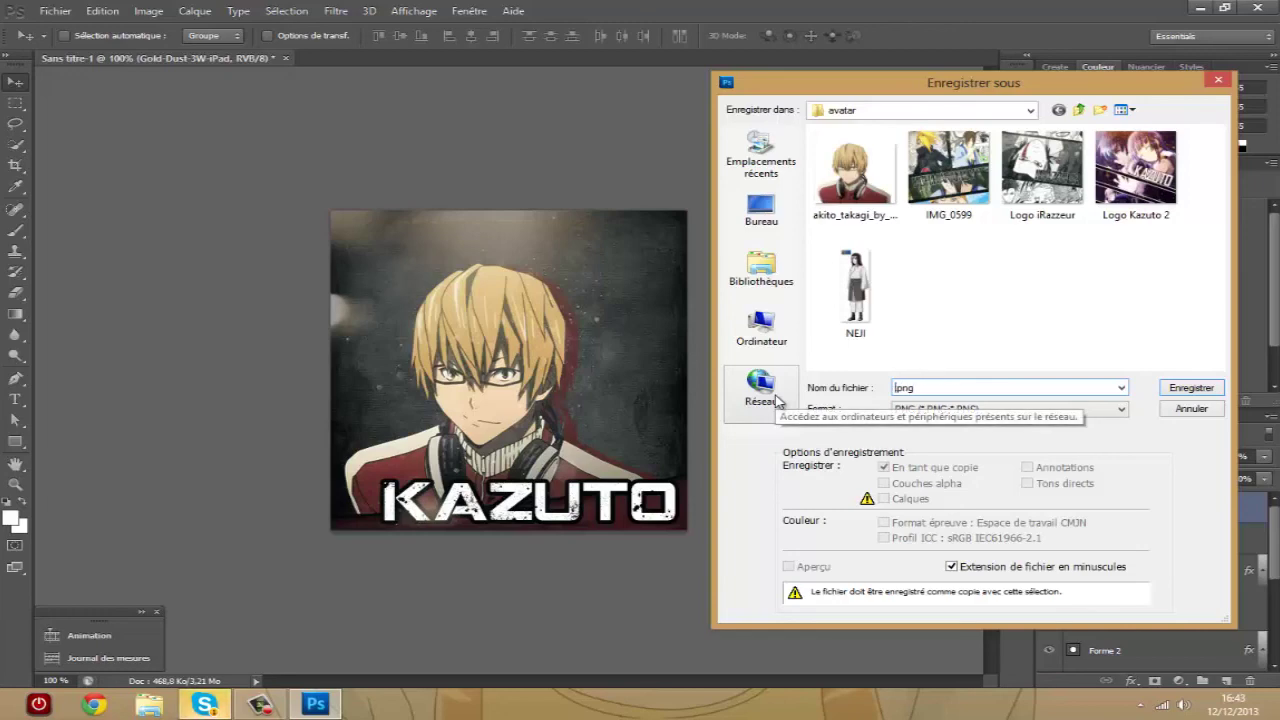
pyautogui.write('tuto')
pyautogui.click(1203, 389)
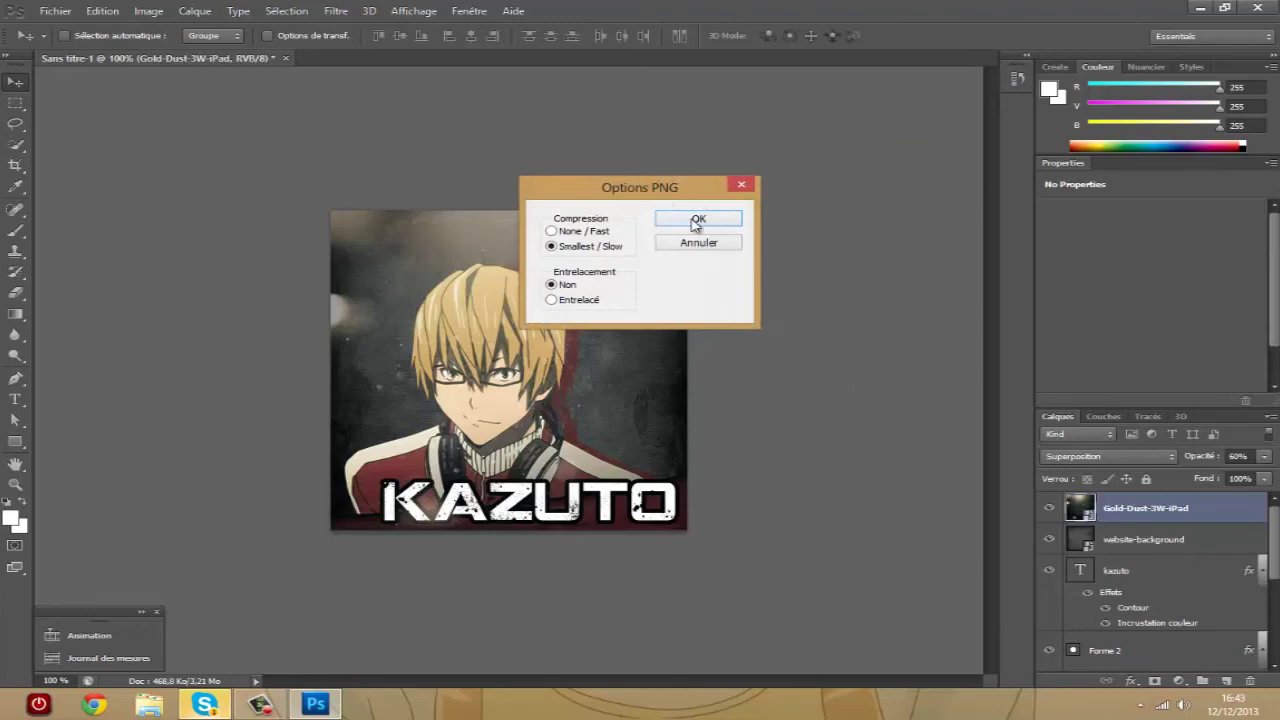
pyautogui.click(688, 220)
pyautogui.click(1199, 8)
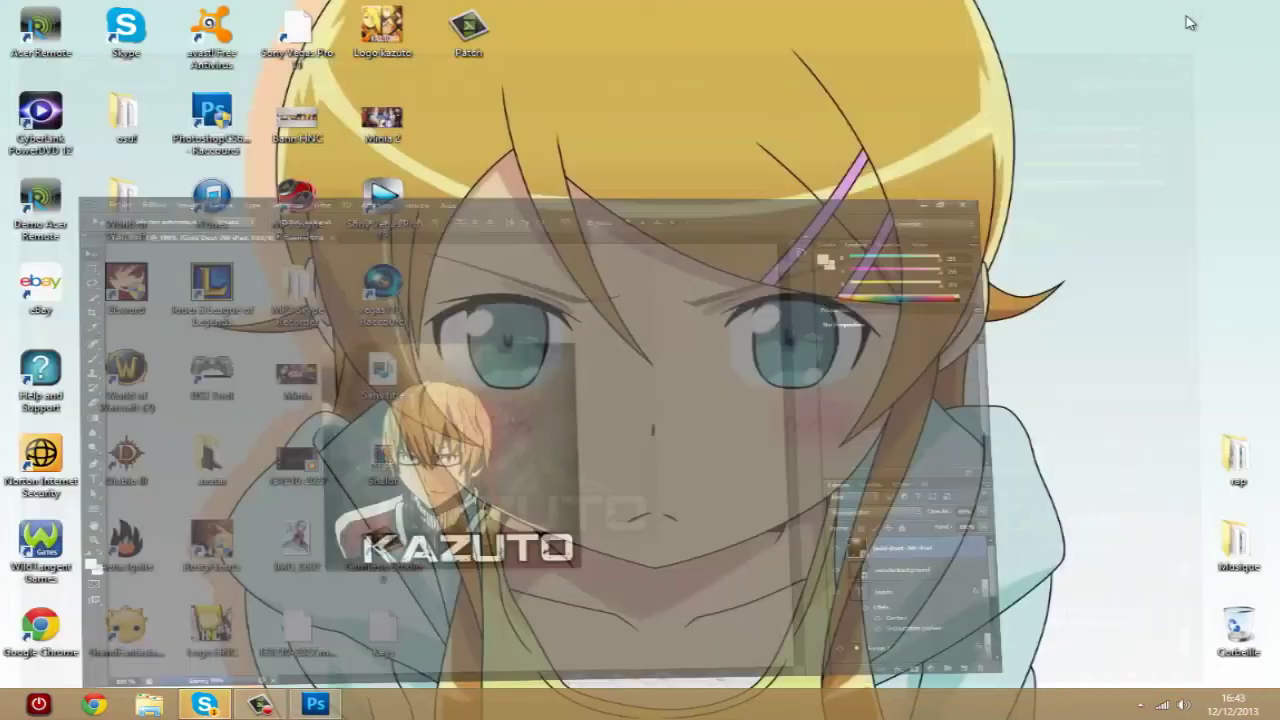
# Step: Open the avatar folder and view the saved tuto image in Windows Photo Viewer
pyautogui.doubleClick(221, 461)
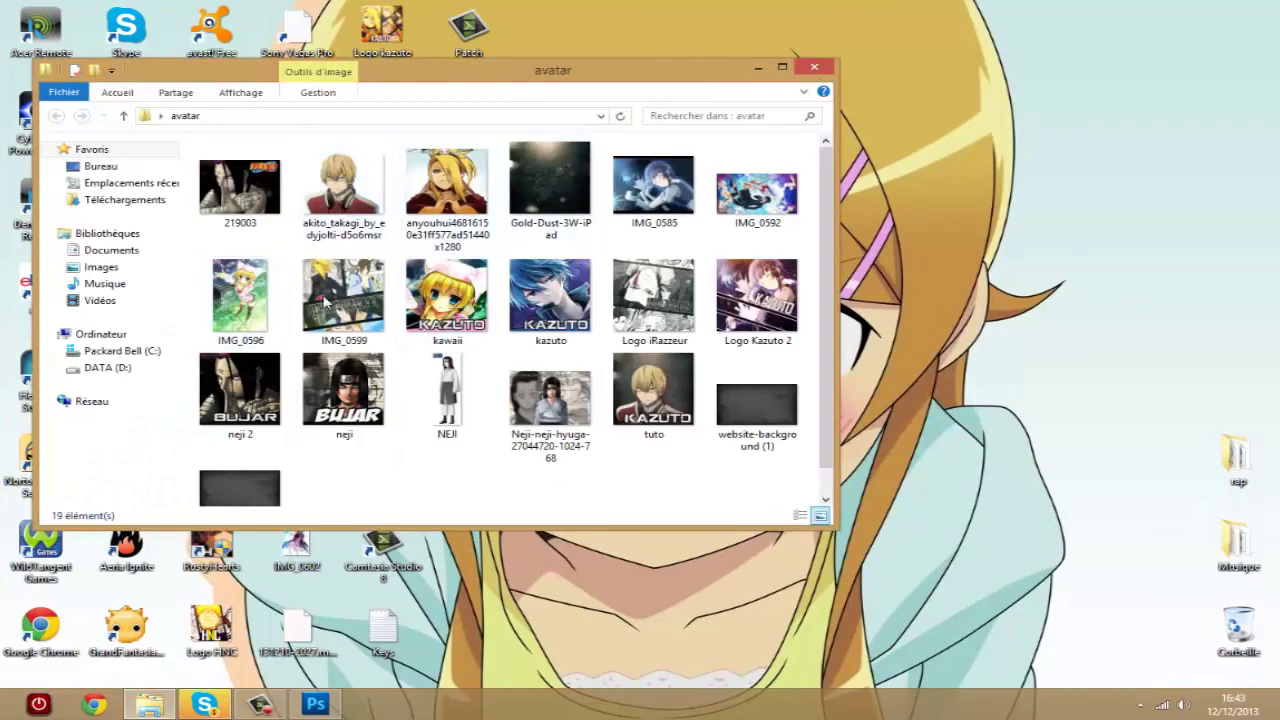
pyautogui.doubleClick(656, 408)
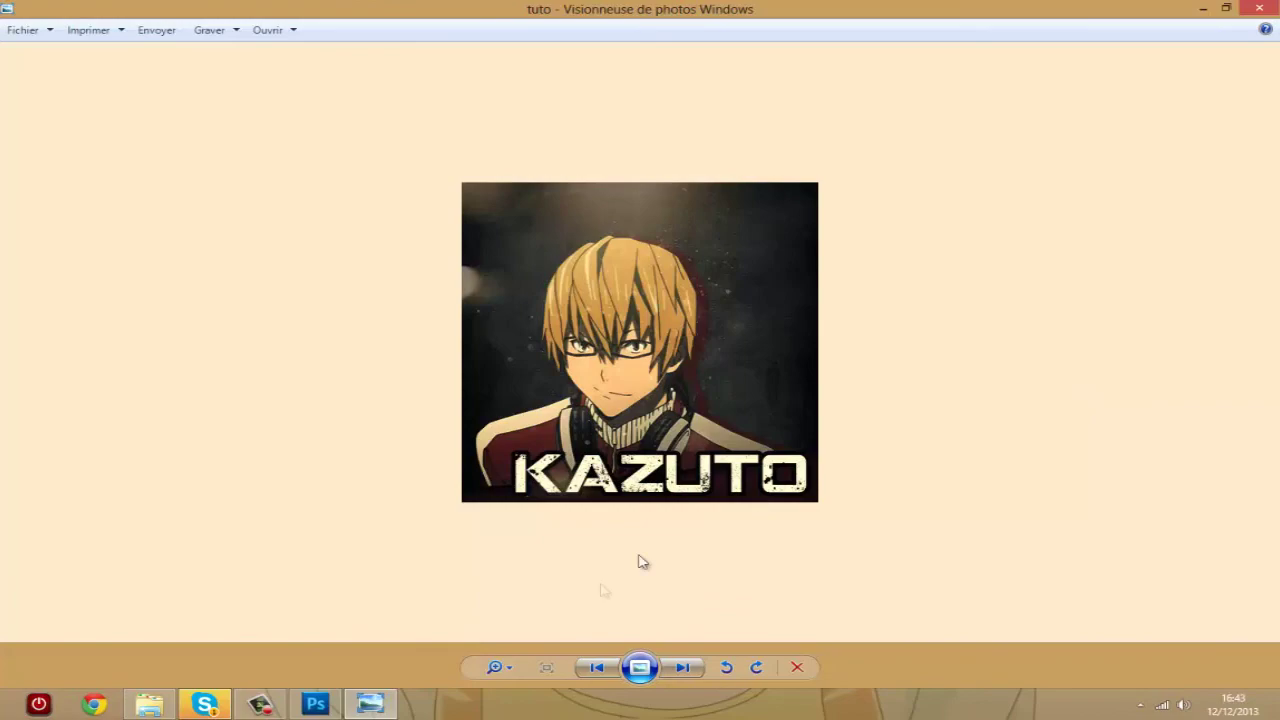
pyautogui.click(508, 672)
# Step: Zoom in to inspect the saved KAZUTO avatar, then return to Photoshop
pyautogui.moveTo(508, 672)
pyautogui.mouseDown()
pyautogui.moveTo(512, 652)
pyautogui.moveTo(495, 677)
pyautogui.mouseUp()
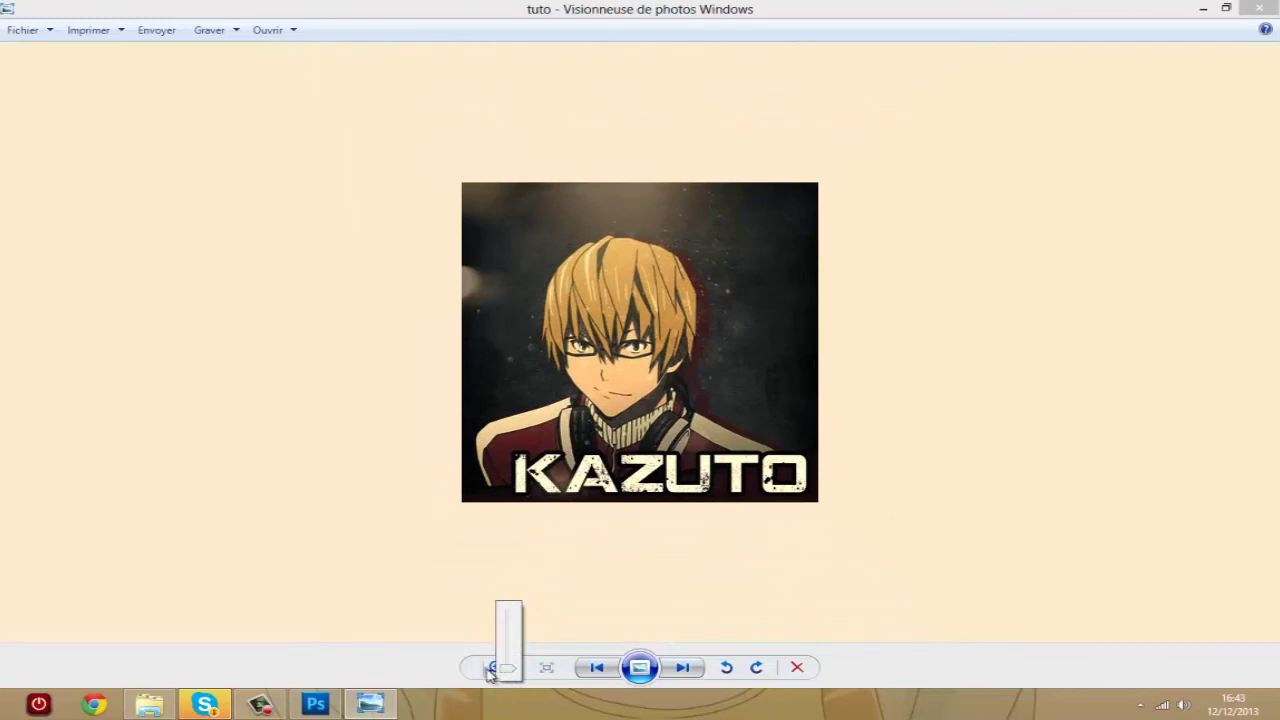
pyautogui.click(976, 535)
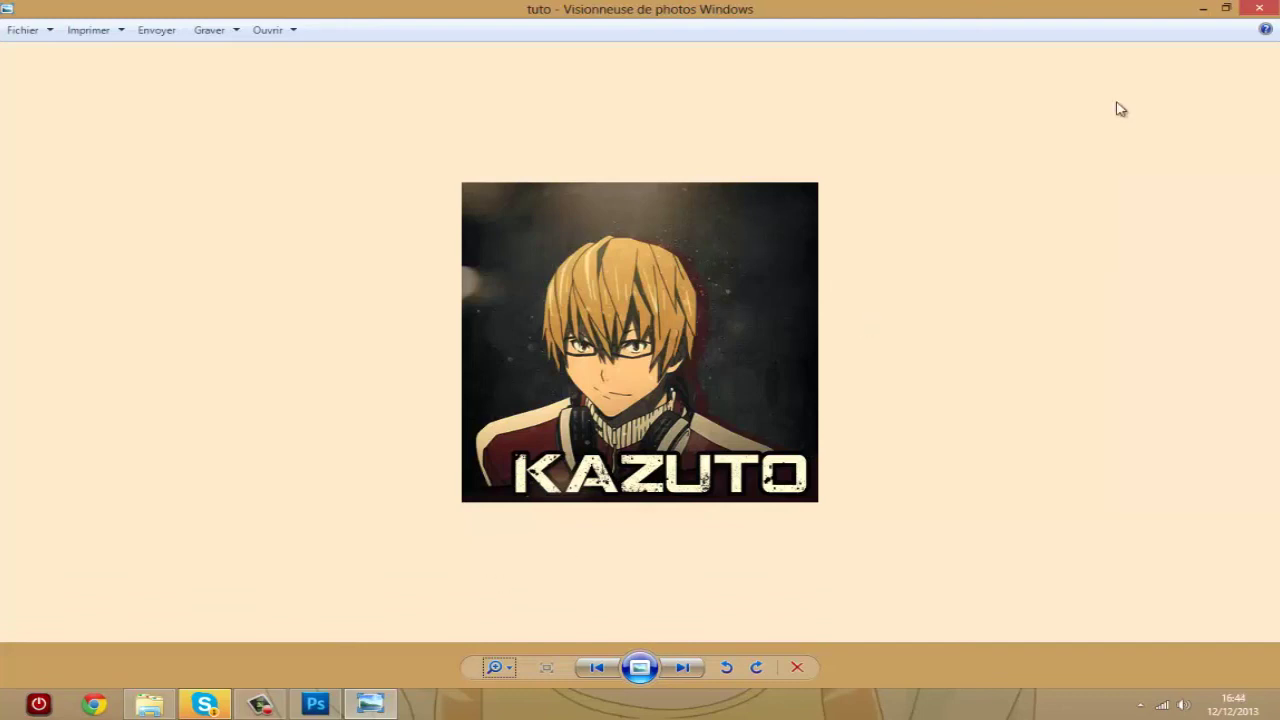
pyautogui.click(316, 704)
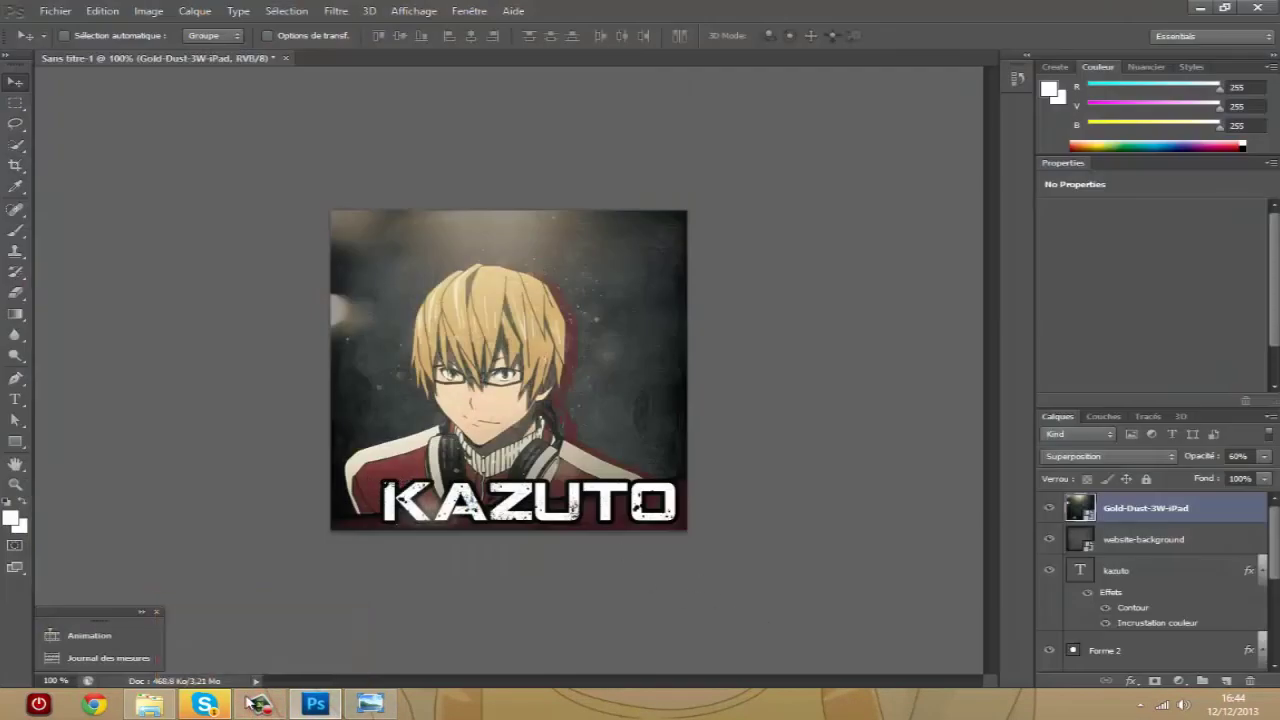
# Step: Bring up the screen recorder's controls from the taskbar to end the capture
pyautogui.click(260, 704)
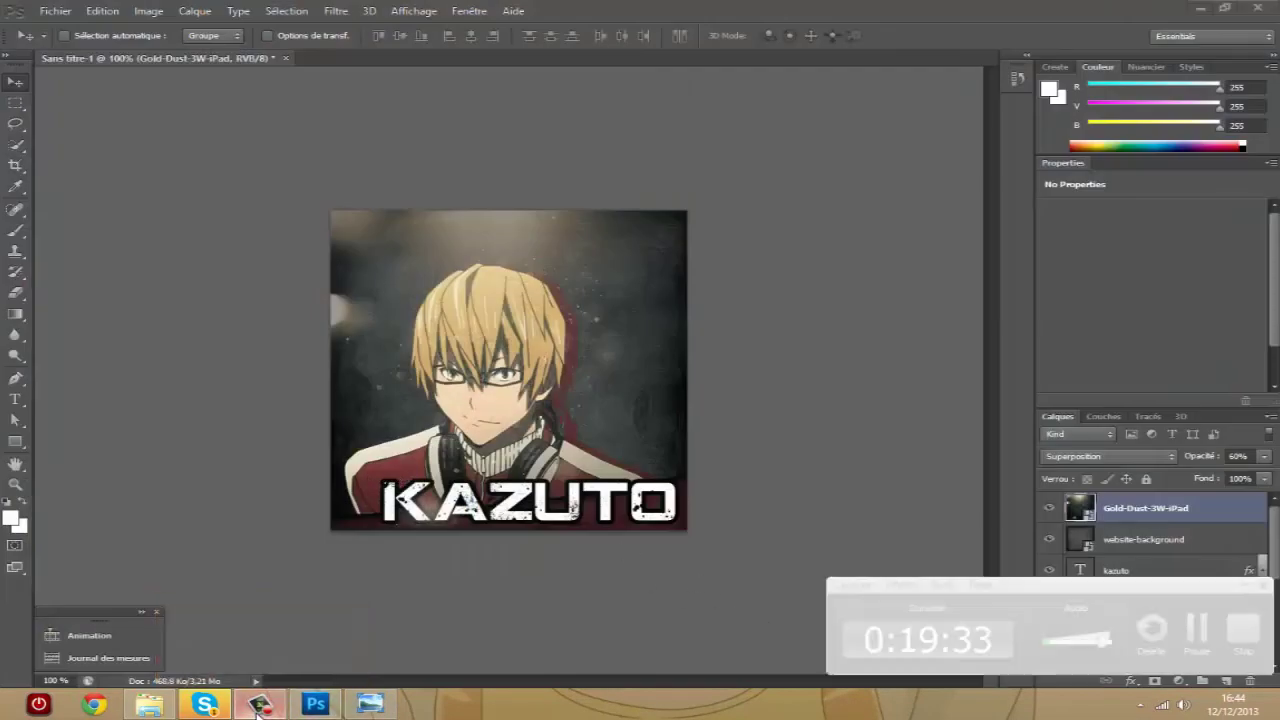